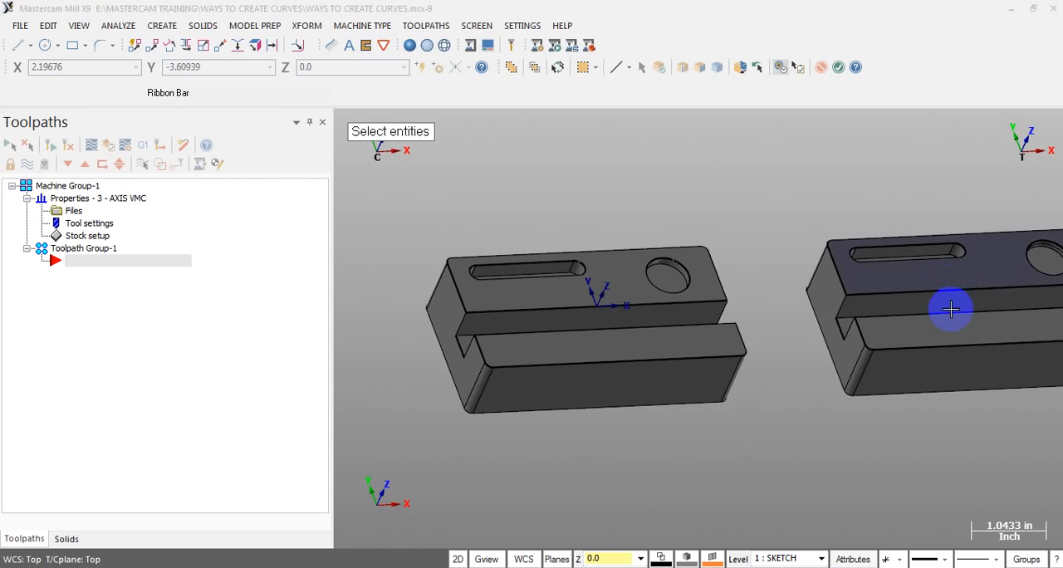
# Examine the two slotted blocks side by side from several angles
pyautogui.click(741, 432)
pyautogui.scroll(-3, 602, 371)
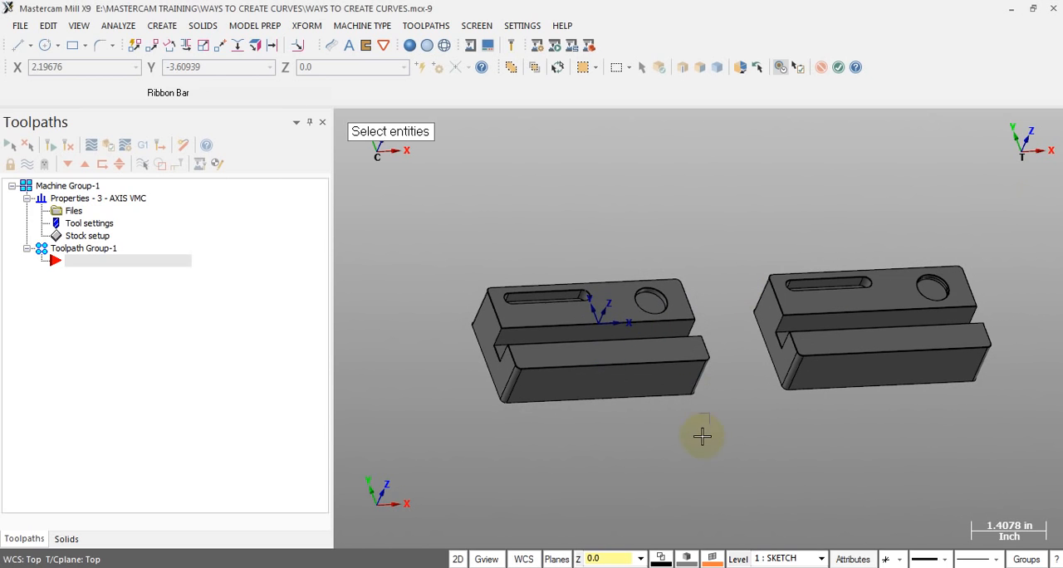
pyautogui.moveTo(742, 443)
pyautogui.mouseDown(button='middle')
pyautogui.moveTo(715, 417)
pyautogui.moveTo(749, 387)
pyautogui.mouseUp(button='middle')
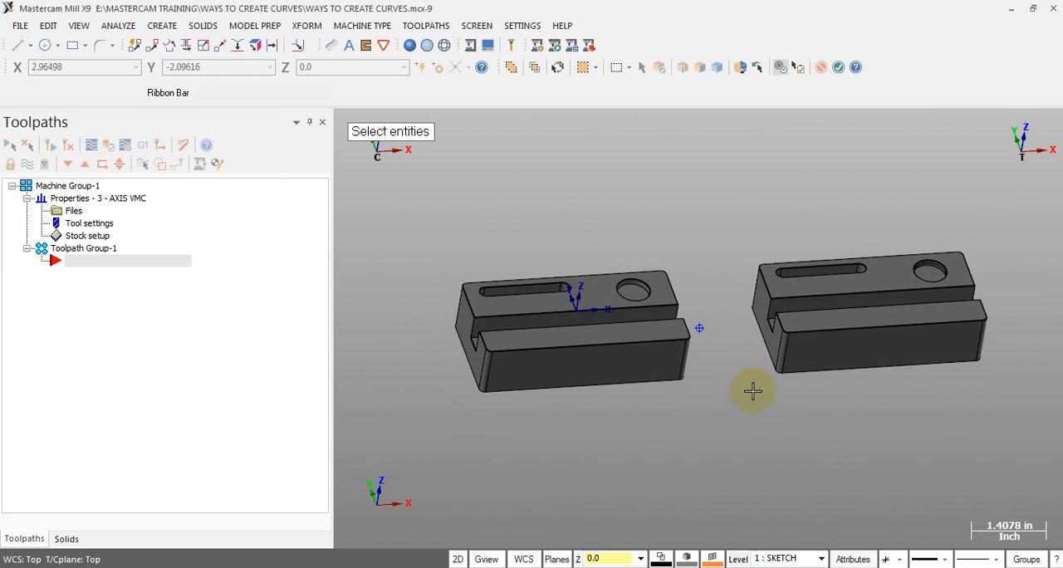
pyautogui.scroll(2, 700, 297)
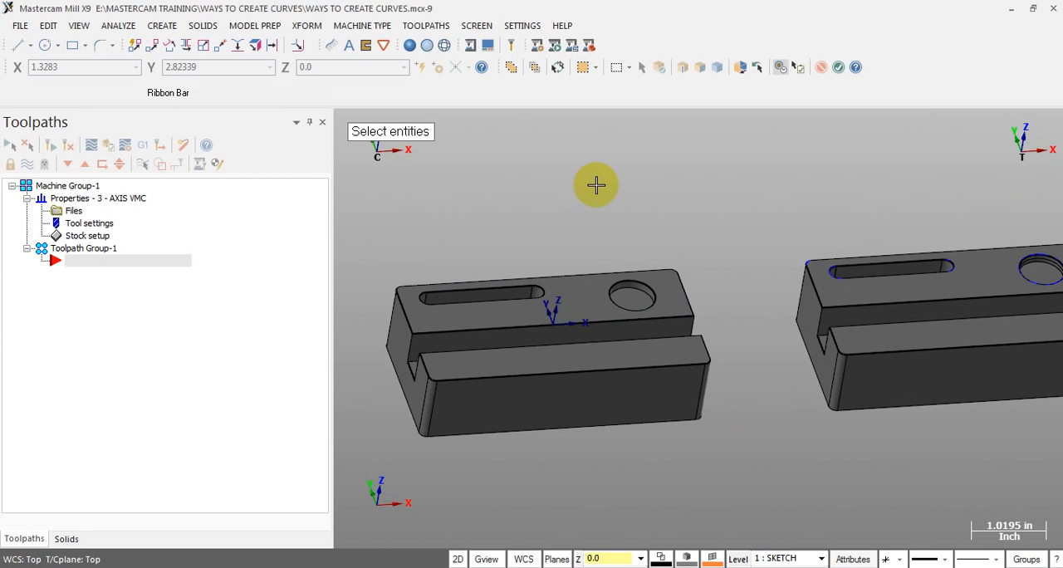
pyautogui.moveTo(595, 185); pyautogui.dragTo(583, 359, button='middle')
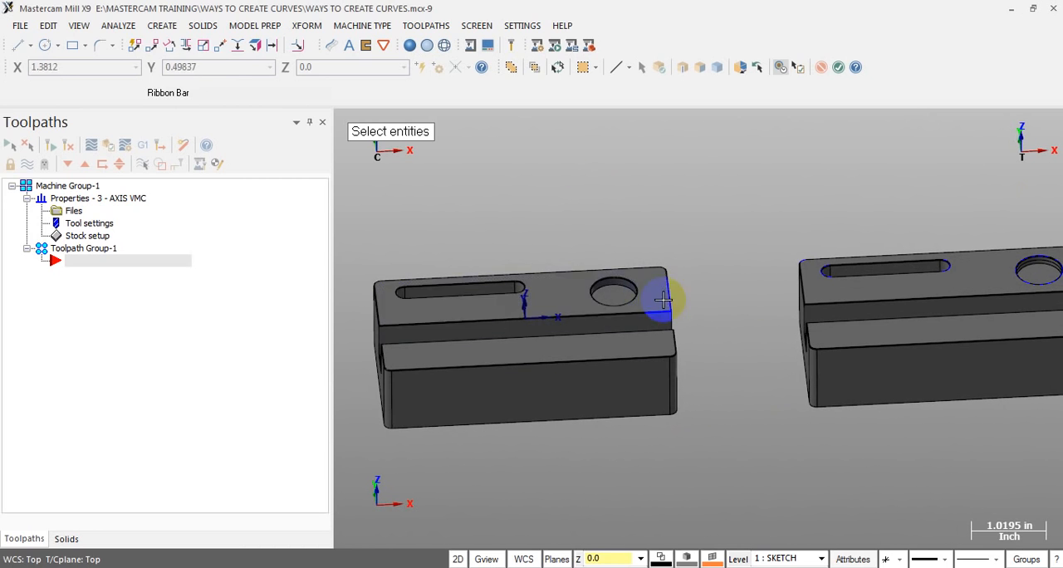
pyautogui.moveTo(570, 289); pyautogui.dragTo(605, 304, button='middle')
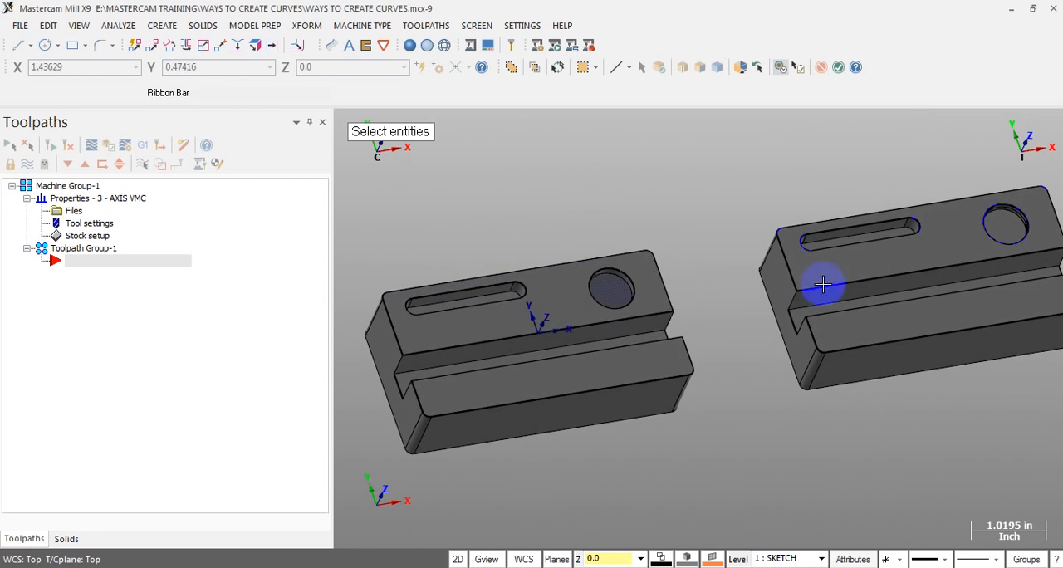
pyautogui.moveTo(757, 200)
pyautogui.mouseDown(button='middle')
pyautogui.moveTo(778, 205)
pyautogui.moveTo(763, 196)
pyautogui.mouseUp(button='middle')
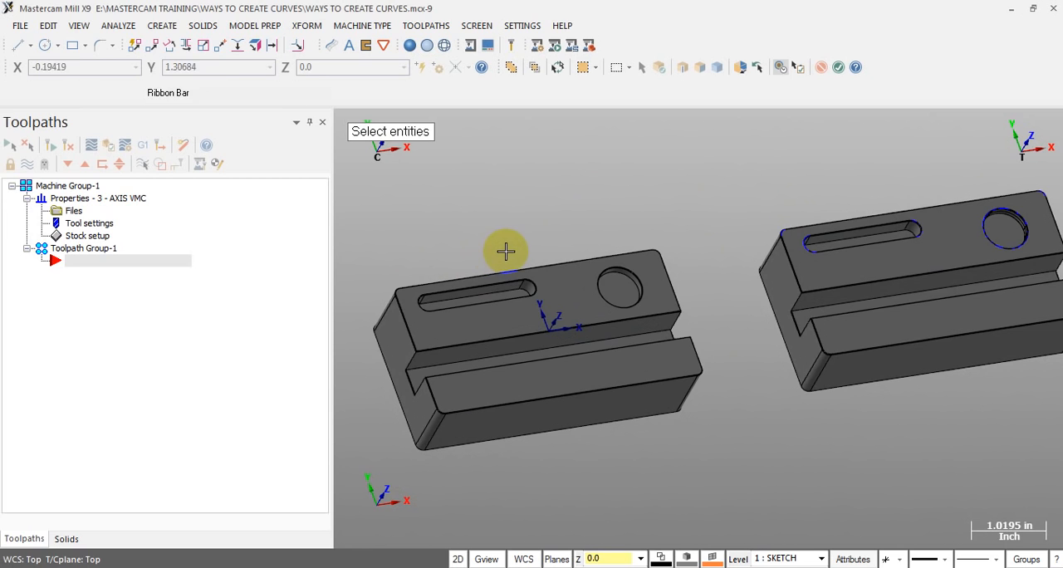
# Select the entire block at the origin as one body, deselect it and clear the colors
pyautogui.click(556, 298)
pyautogui.click(571, 292)
pyautogui.moveTo(573, 291)
pyautogui.mouseDown(button='middle')
pyautogui.moveTo(567, 243)
pyautogui.moveTo(601, 249)
pyautogui.moveTo(451, 304)
pyautogui.mouseUp(button='middle')
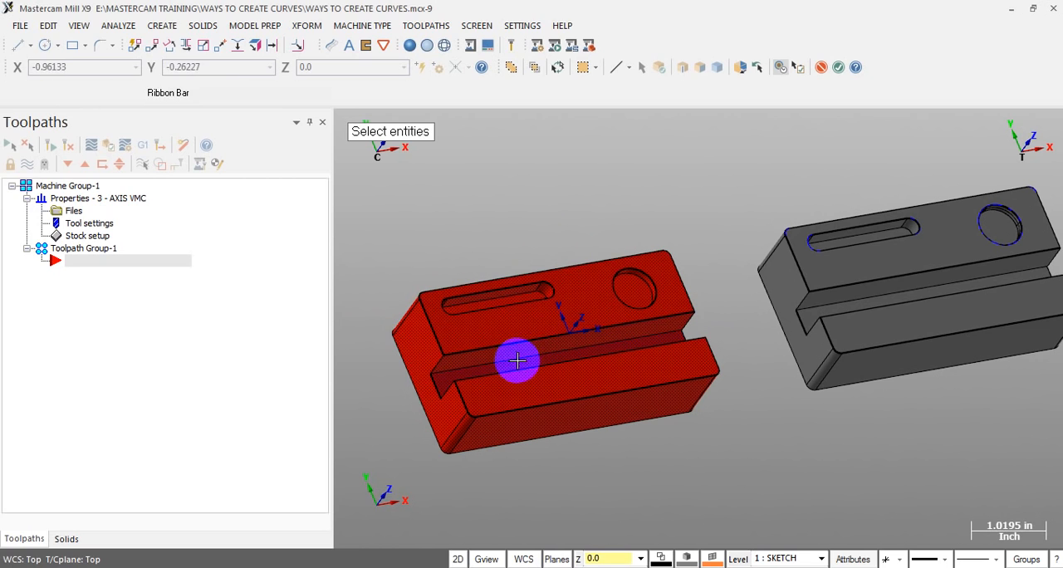
pyautogui.moveTo(559, 244); pyautogui.dragTo(559, 244, button='middle')
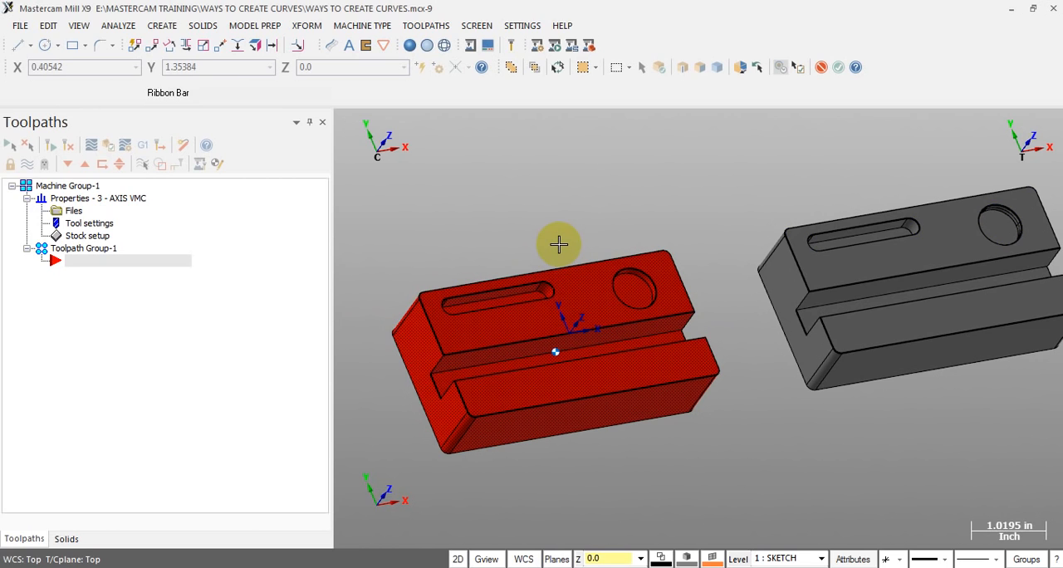
pyautogui.rightClick(558, 208)
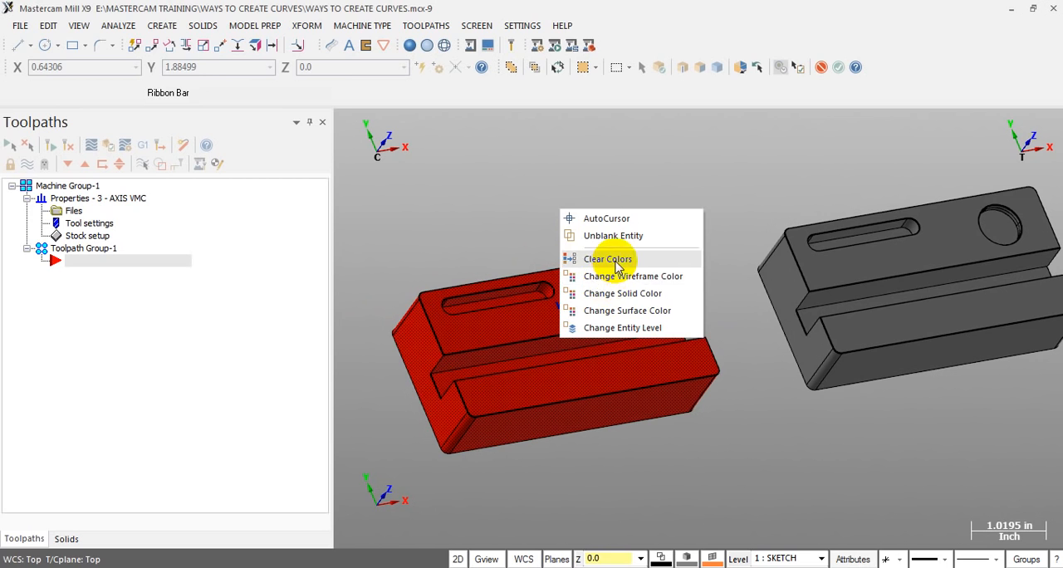
pyautogui.click(614, 259)
# Select the second block's upper face, end face, lower step face and front face individually, and clear the selection
pyautogui.scroll(-1, 529, 277)
pyautogui.scroll(2, 968, 268)
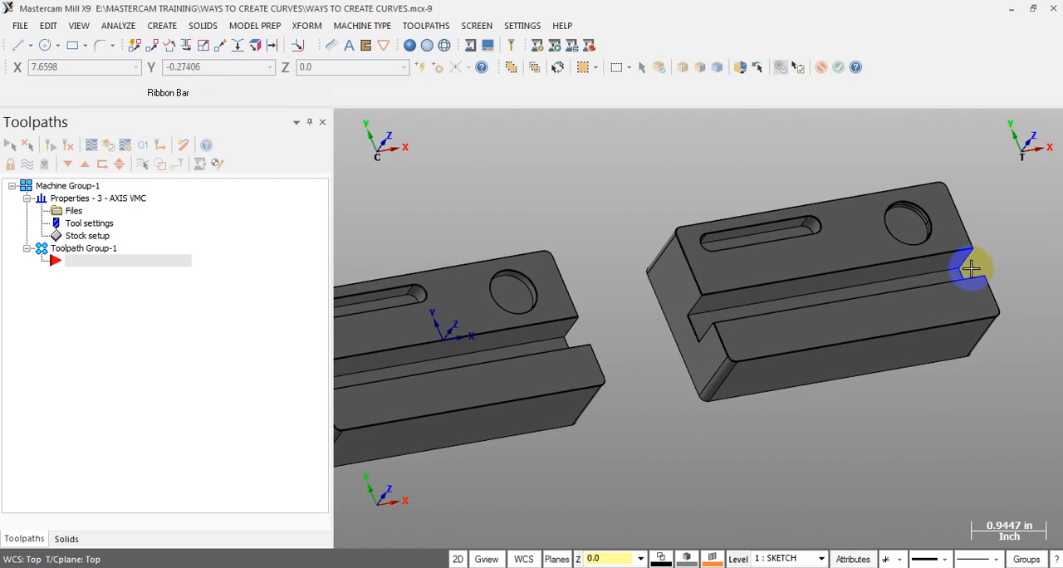
pyautogui.scroll(-1, 416, 286)
pyautogui.scroll(3, 851, 202)
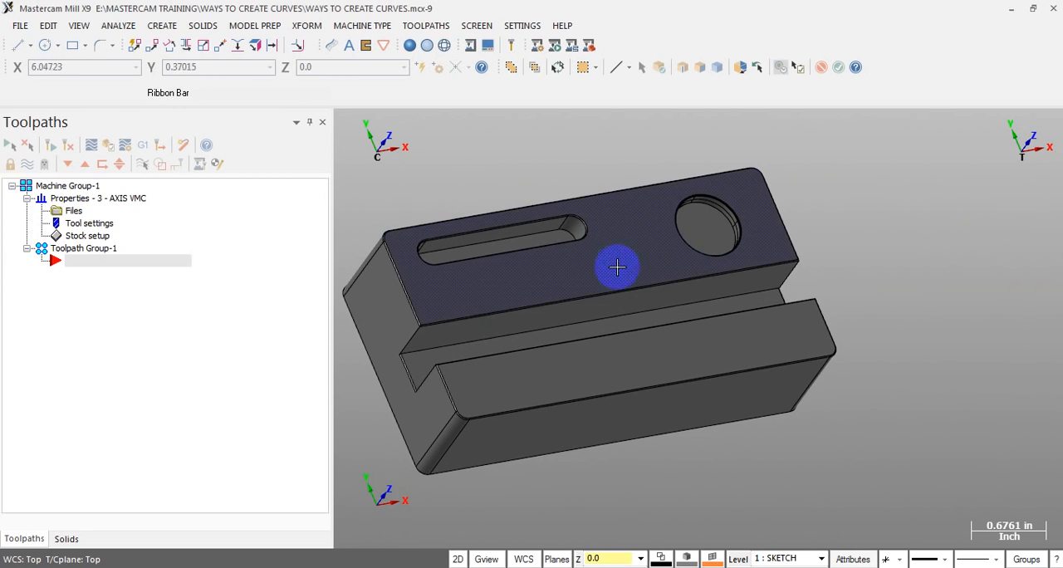
pyautogui.click(637, 243)
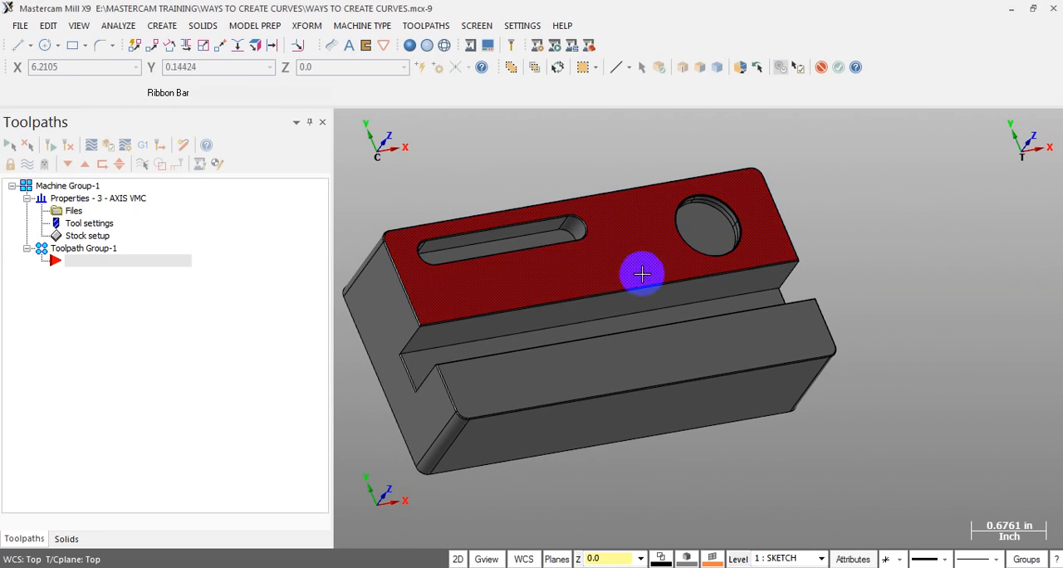
pyautogui.click(399, 301)
pyautogui.click(548, 390)
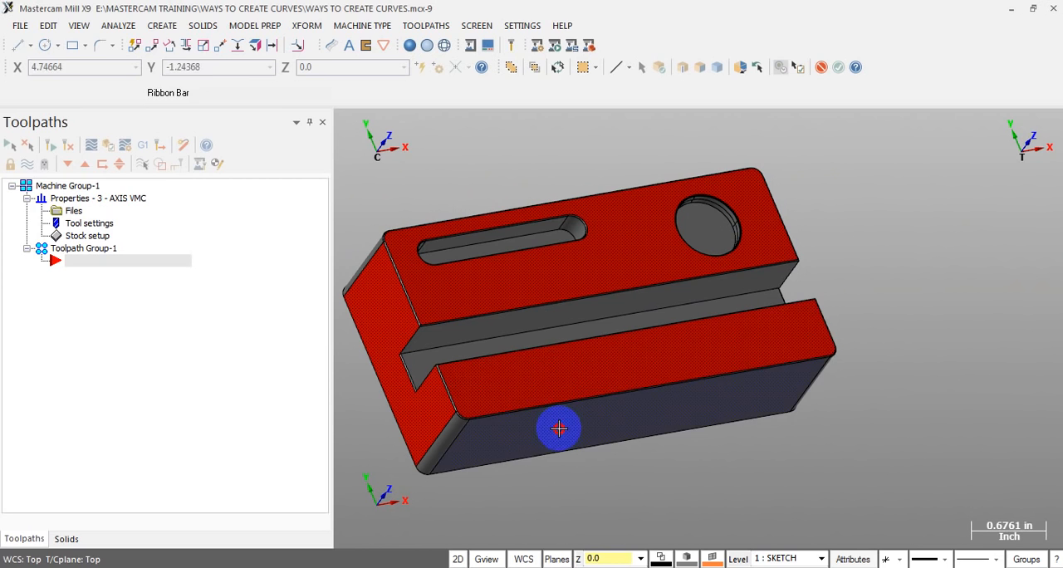
pyautogui.click(559, 425)
pyautogui.press('Return')
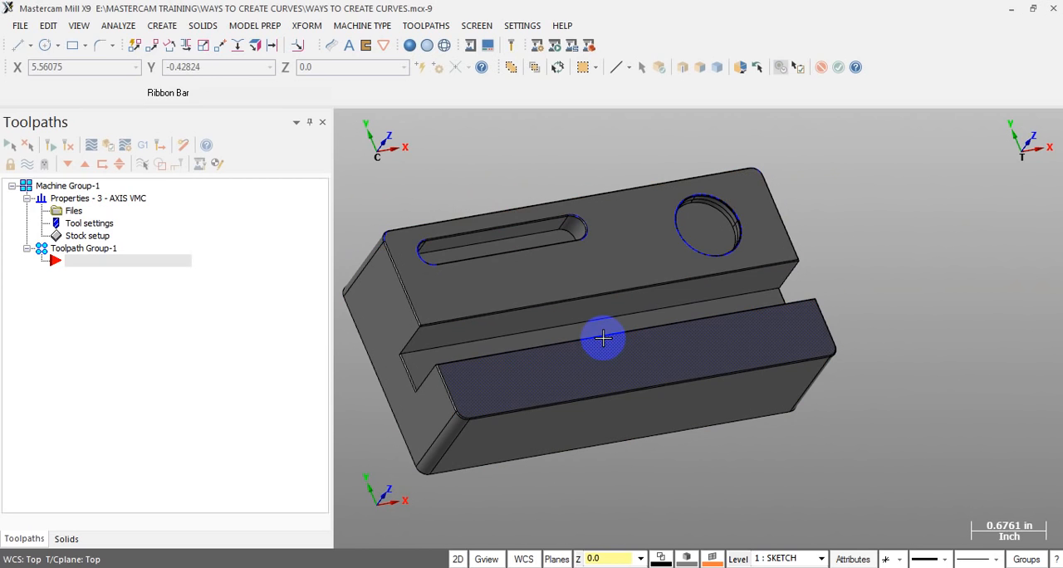
pyautogui.press('Escape')
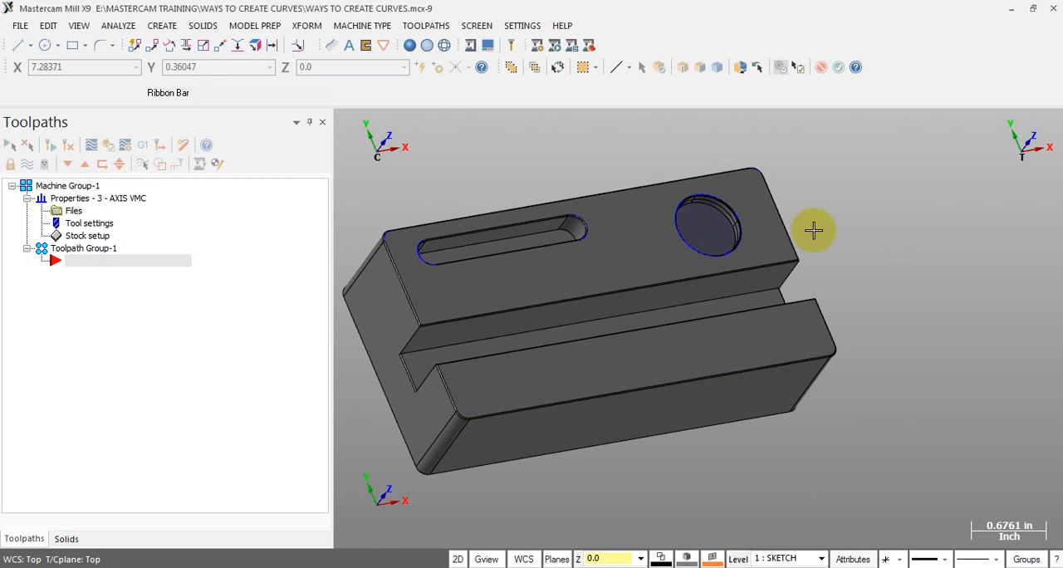
# Display the block at the origin in the Top view, filling the graphics area
pyautogui.scroll(-2, 864, 254)
pyautogui.scroll(-1, 939, 263)
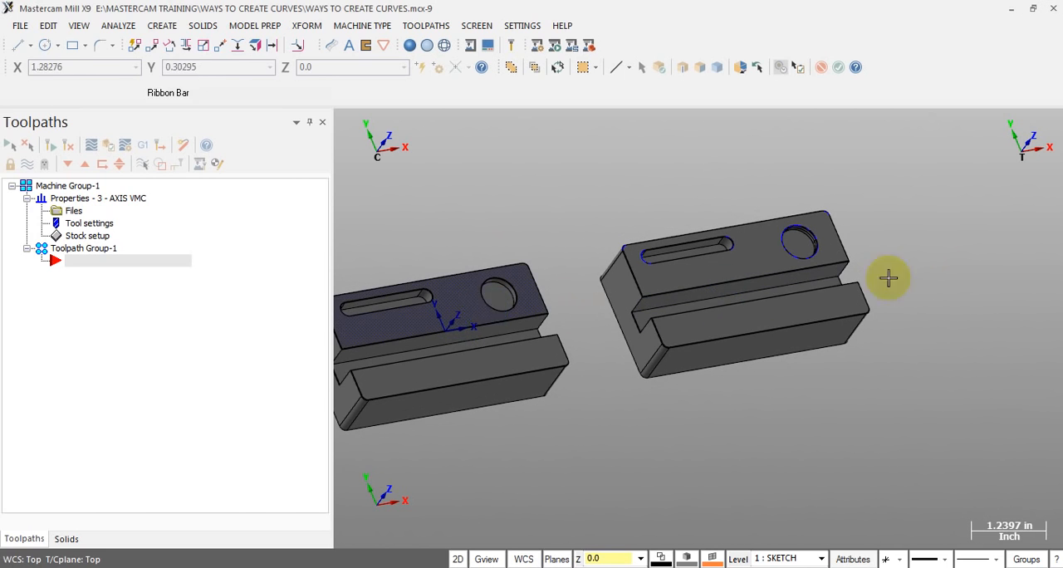
pyautogui.scroll(-1, 885, 277)
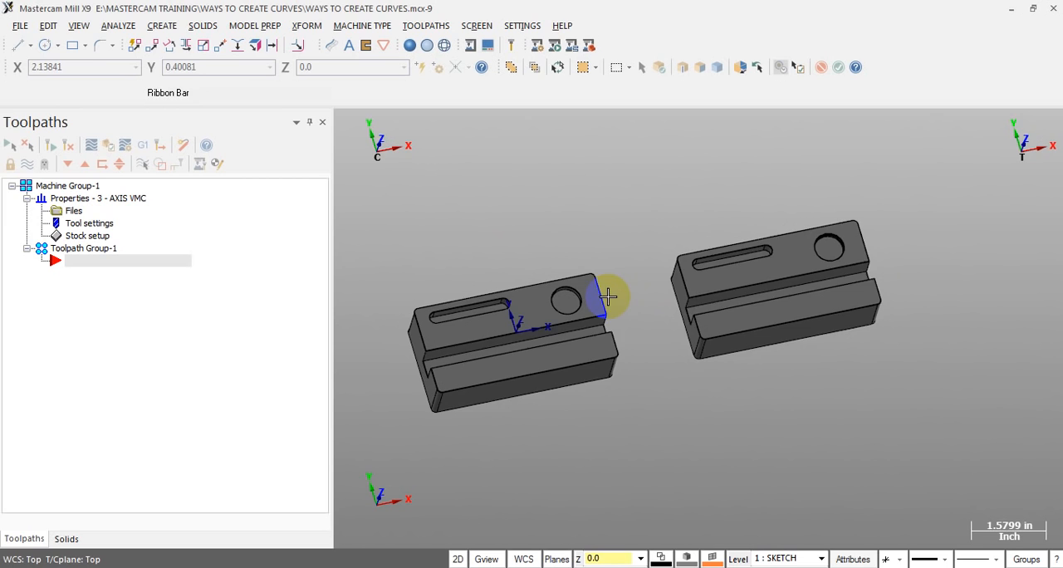
pyautogui.hotkey('alt', '1')
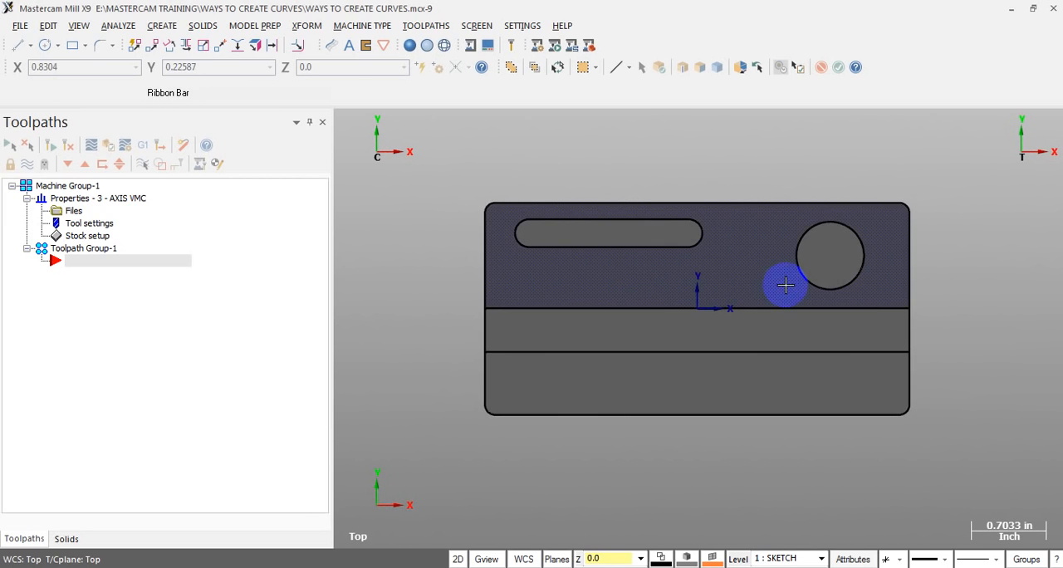
pyautogui.scroll(1, 801, 280)
pyautogui.moveTo(884, 284); pyautogui.dragTo(859, 258, button='middle')
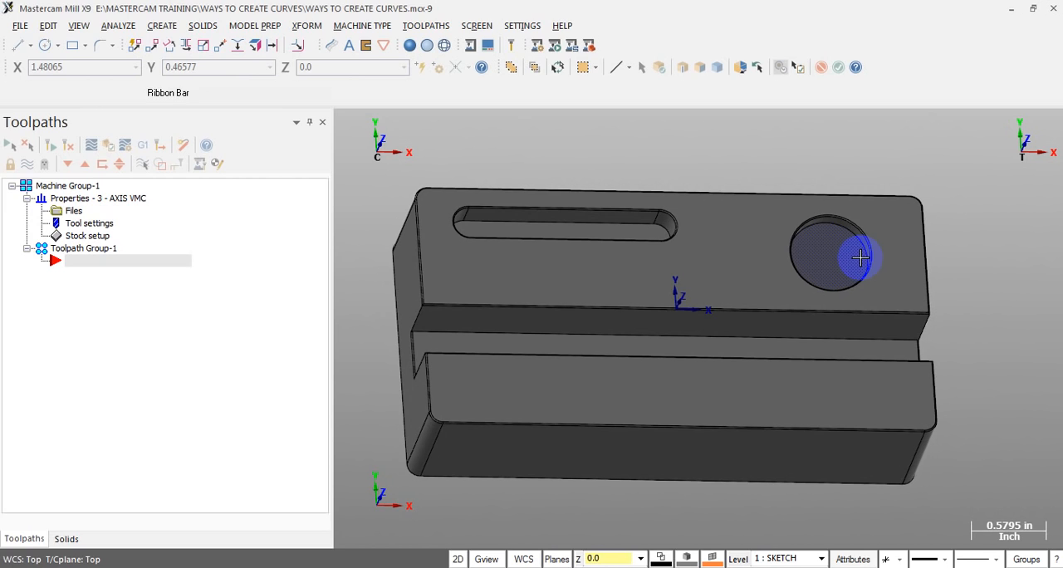
pyautogui.hotkey('alt', '1')
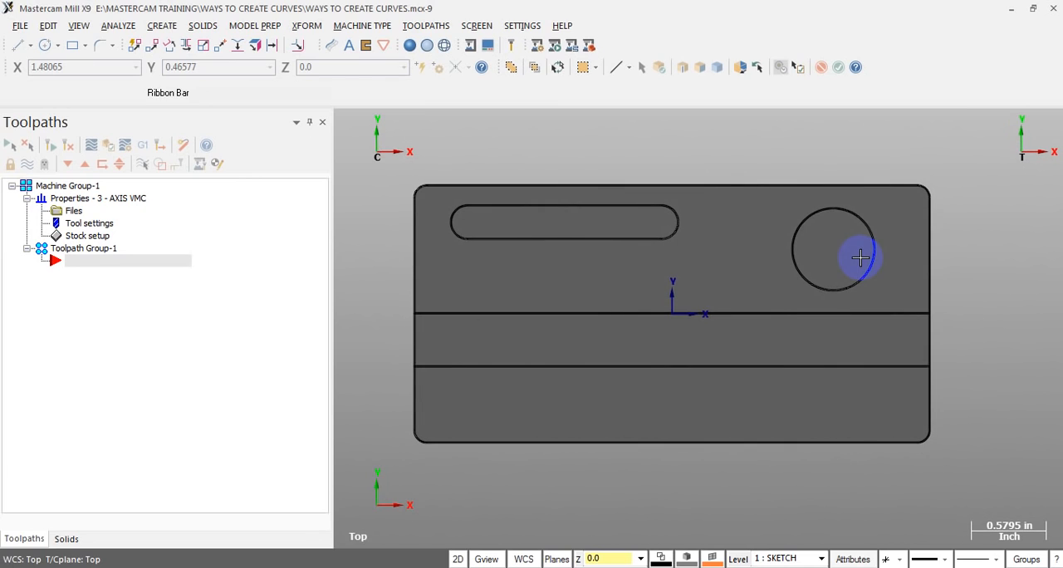
pyautogui.click(823, 251)
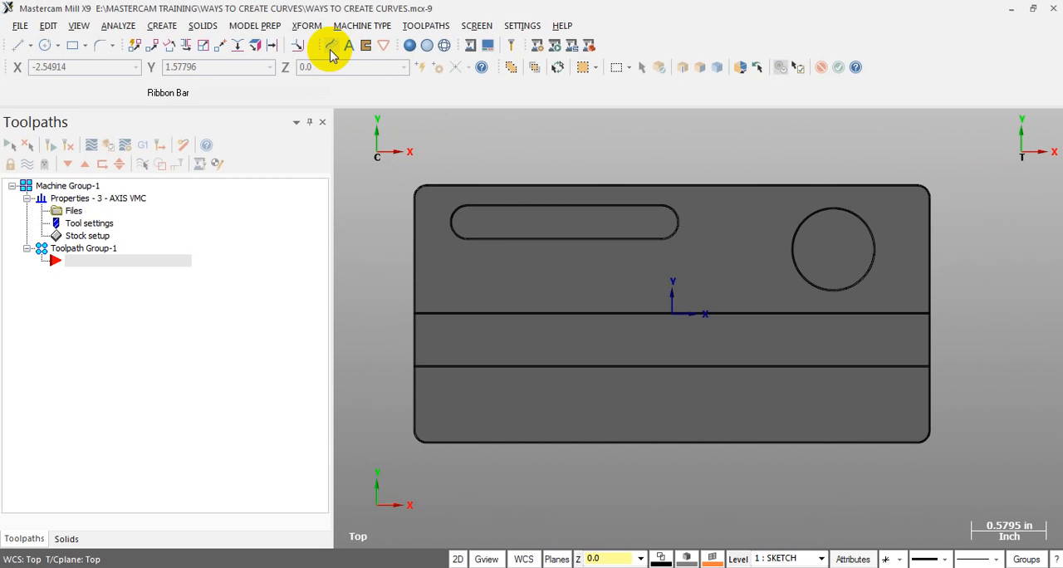
# Start the Curve on One Edge command for extracting edge geometry from the block
pyautogui.click(166, 27)
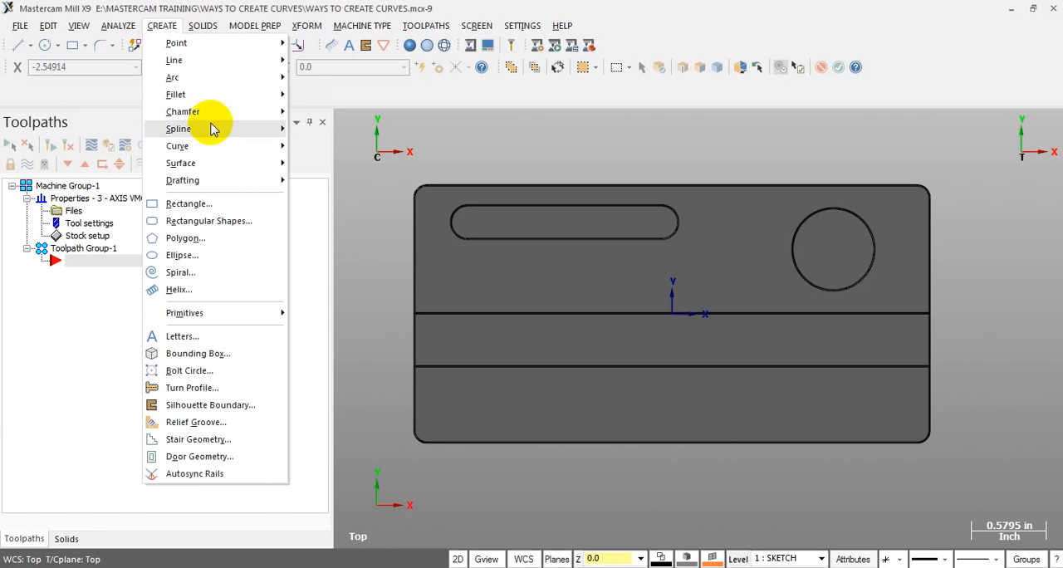
pyautogui.moveTo(203, 147)
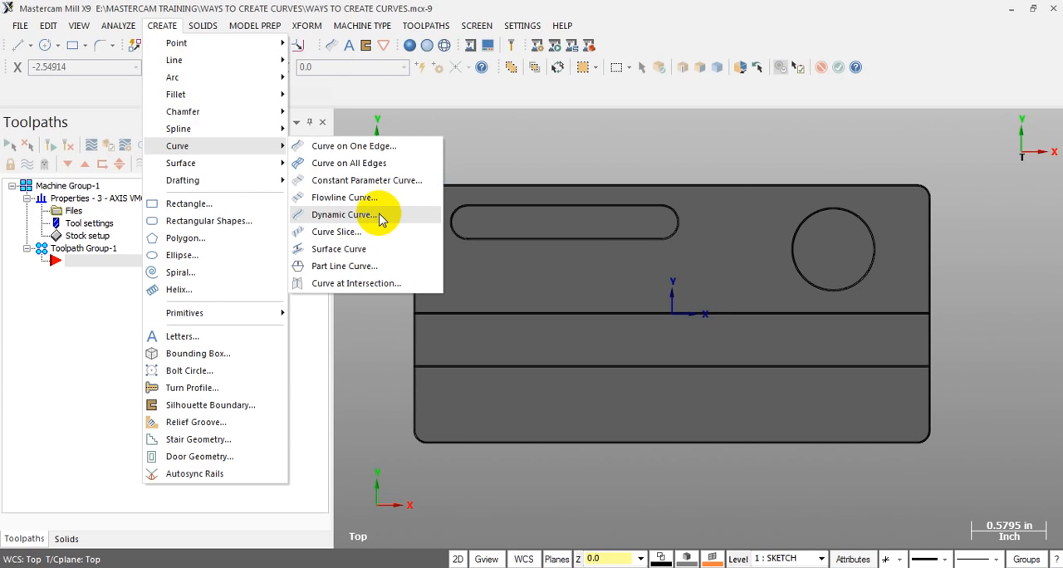
pyautogui.click(338, 146)
pyautogui.hotkey('alt', '7')
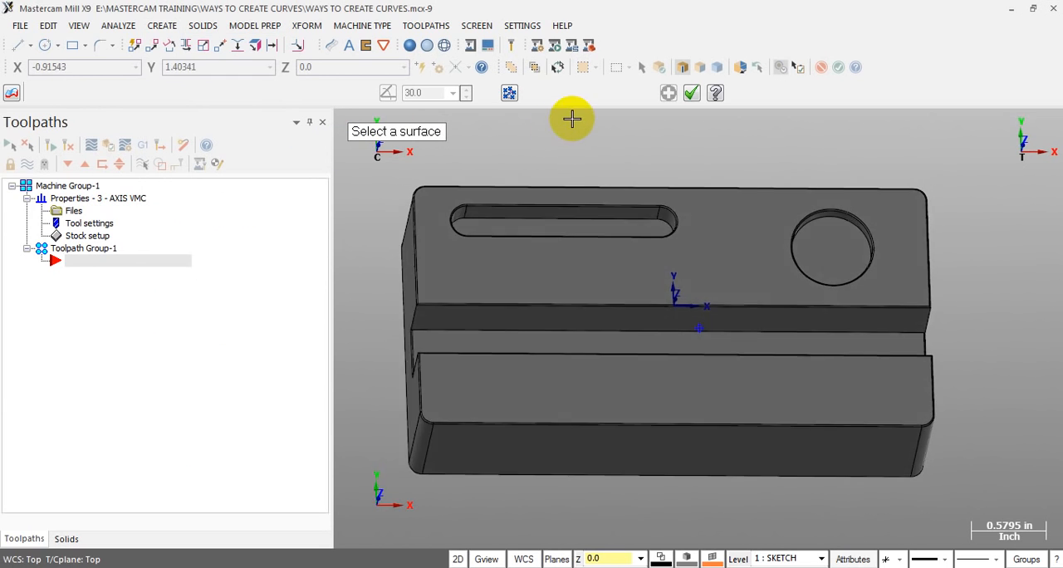
# Examine the selectable edges on both blocks, zooming closely on the corner and slot of the block at the origin
pyautogui.scroll(1, 570, 137)
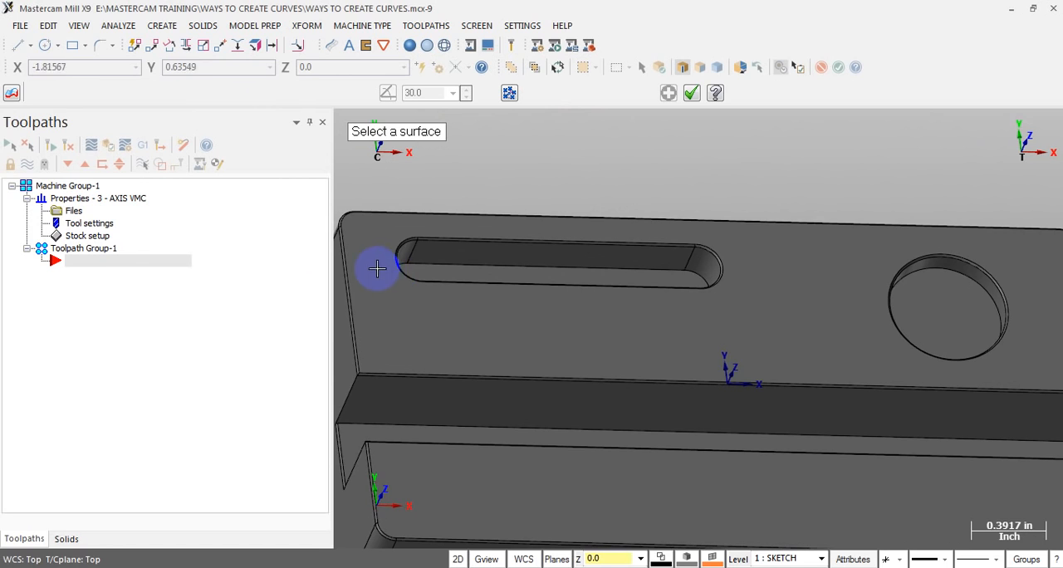
pyautogui.scroll(-2, 458, 204)
pyautogui.scroll(-3, 463, 214)
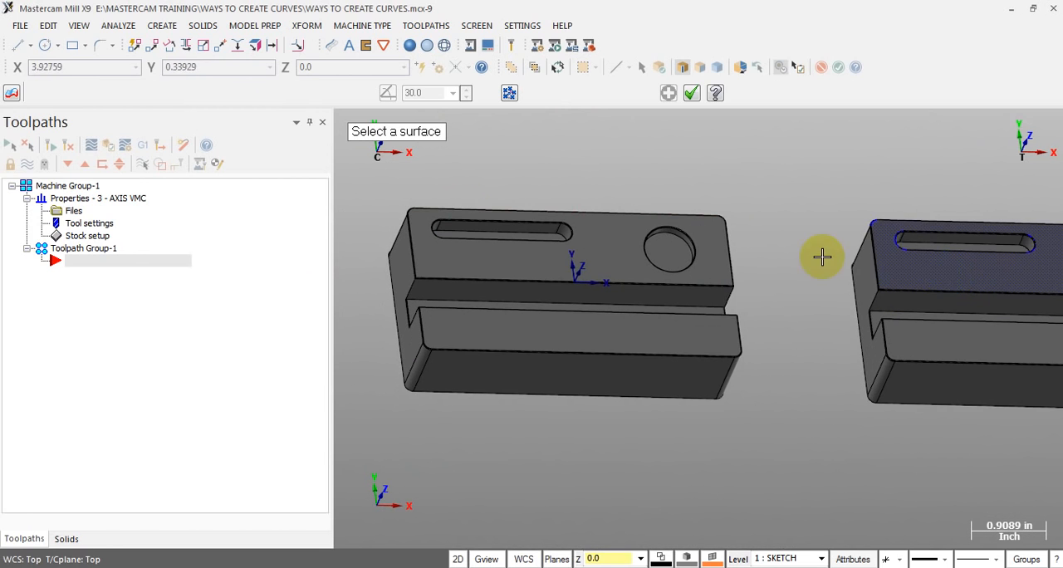
pyautogui.scroll(-1, 637, 251)
pyautogui.scroll(1, 828, 254)
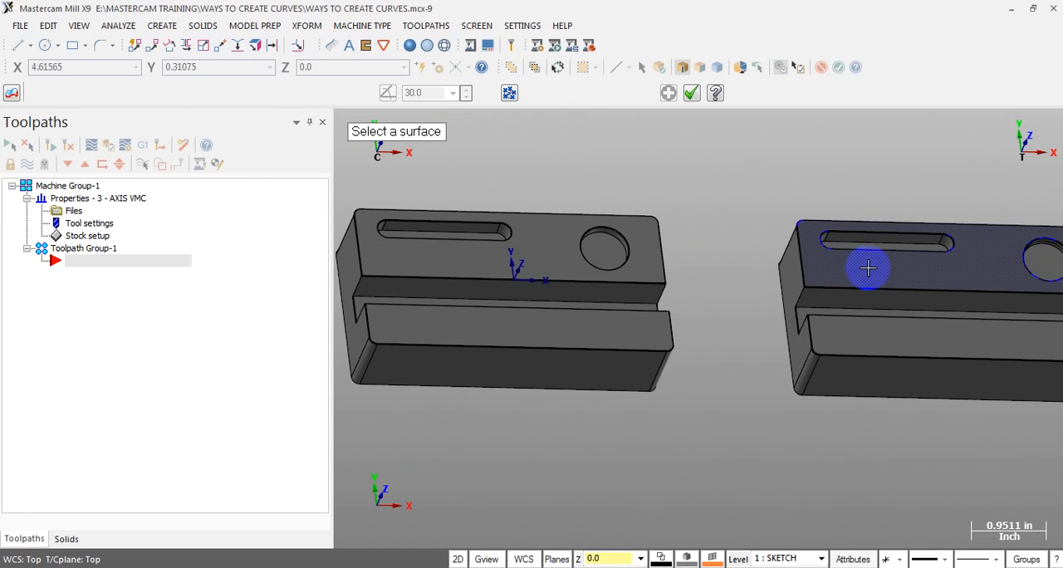
pyautogui.scroll(-2, 995, 283)
pyautogui.scroll(4, 586, 236)
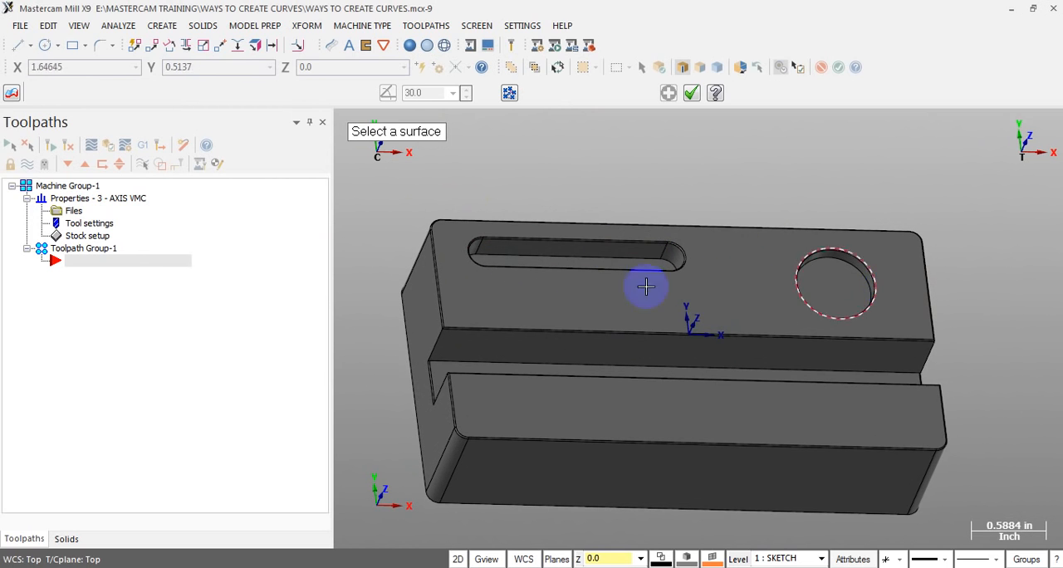
pyautogui.scroll(3, 531, 278)
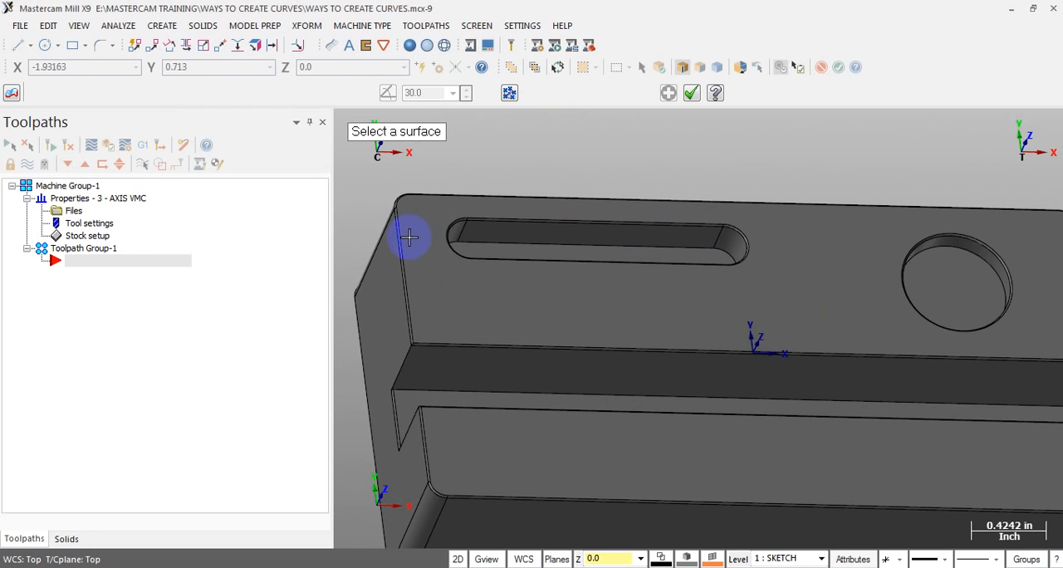
pyautogui.scroll(4, 468, 266)
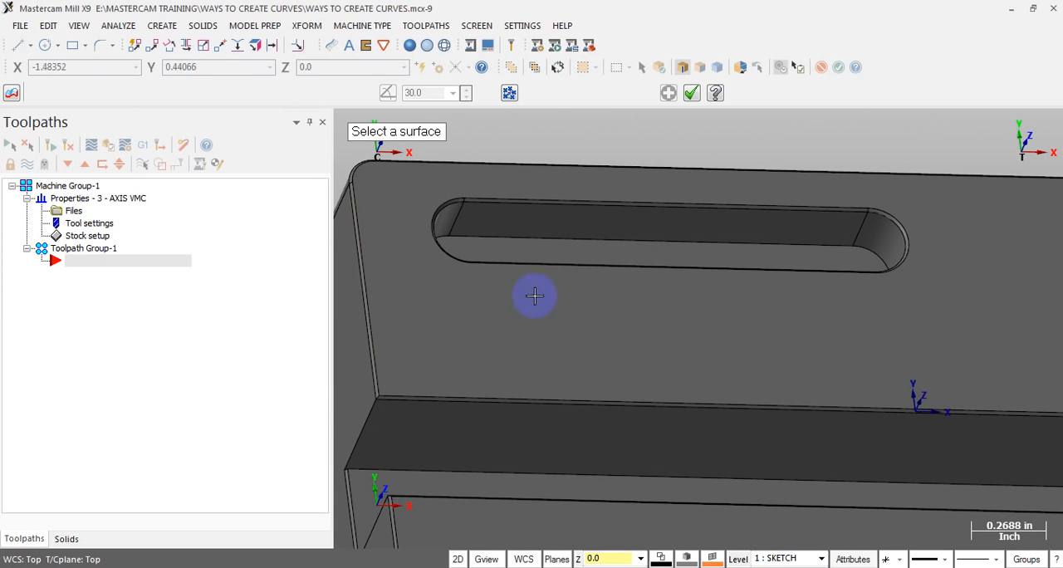
pyautogui.scroll(3, 358, 176)
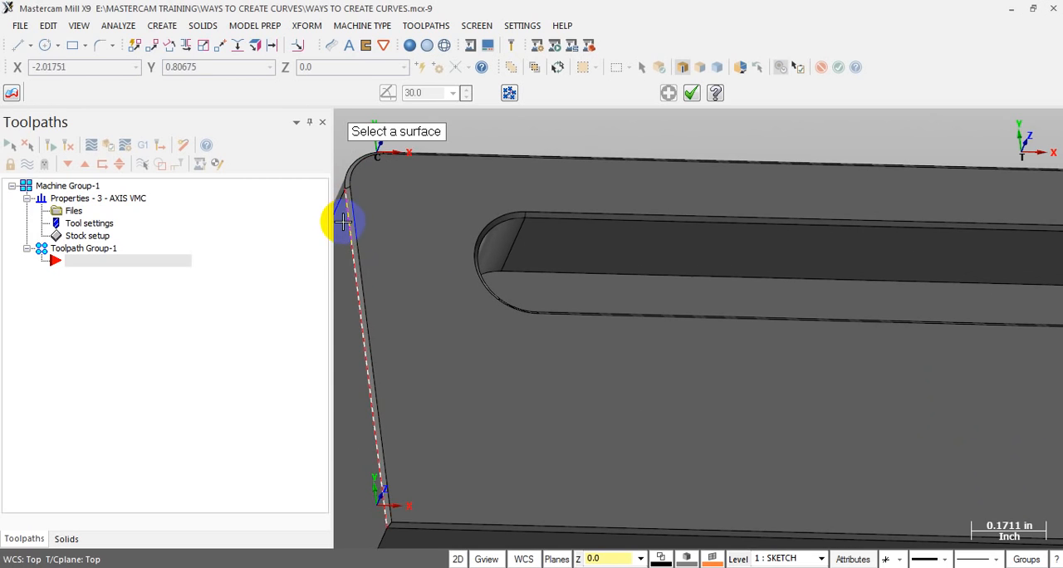
pyautogui.scroll(1, 383, 251)
pyautogui.scroll(2, 384, 251)
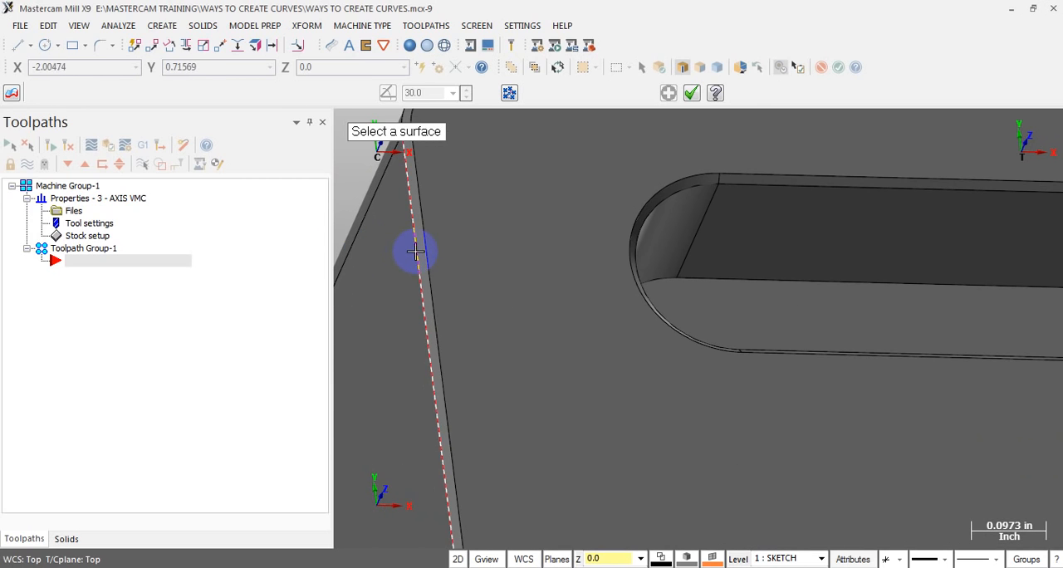
pyautogui.scroll(-2, 420, 296)
pyautogui.scroll(-1, 479, 181)
# Create curves on the block's upper outer edges beside the rounded corner at the slot end, and finish the command
pyautogui.hotkey('alt', '1')
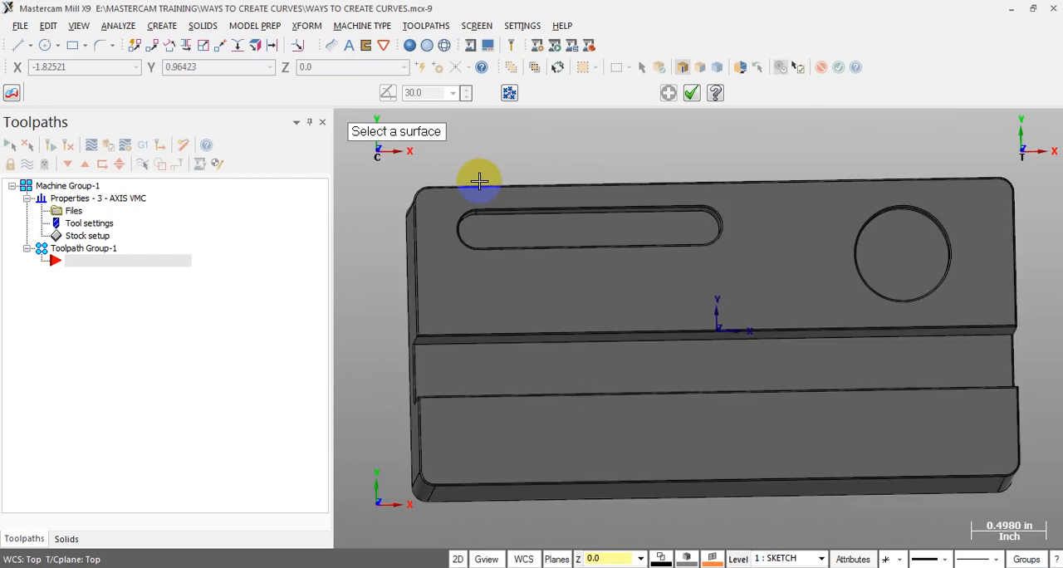
pyautogui.scroll(5, 406, 234)
pyautogui.scroll(-2, 451, 268)
pyautogui.scroll(6, 441, 225)
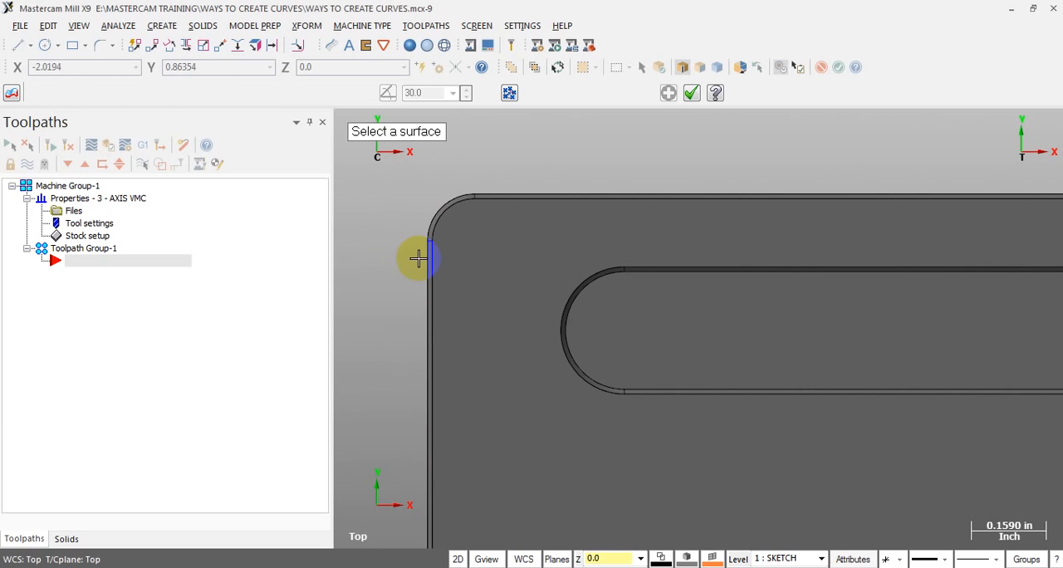
pyautogui.click(418, 258)
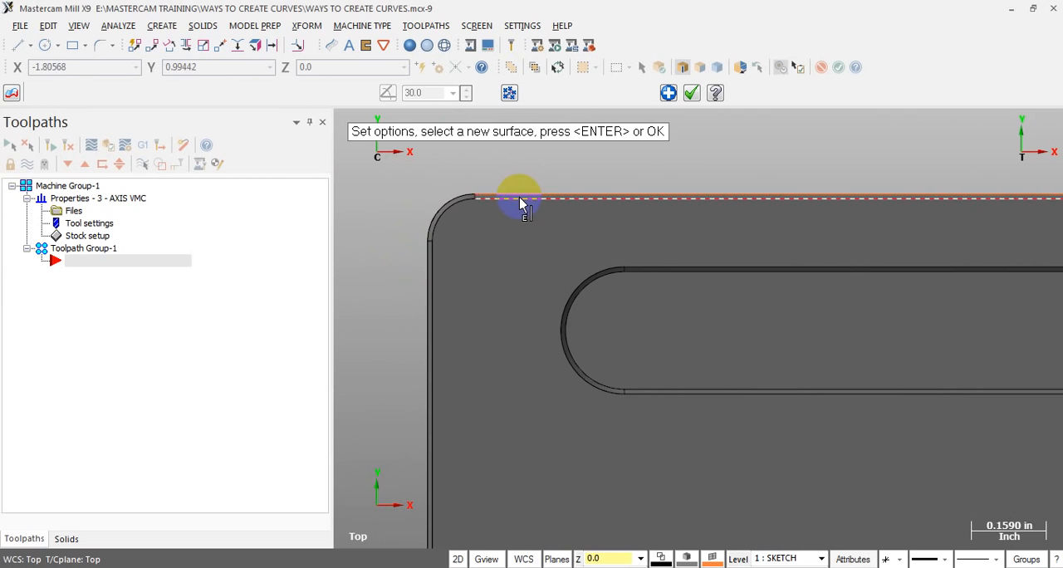
pyautogui.moveTo(458, 301)
pyautogui.mouseDown(button='middle')
pyautogui.moveTo(544, 194)
pyautogui.moveTo(560, 202)
pyautogui.mouseUp(button='middle')
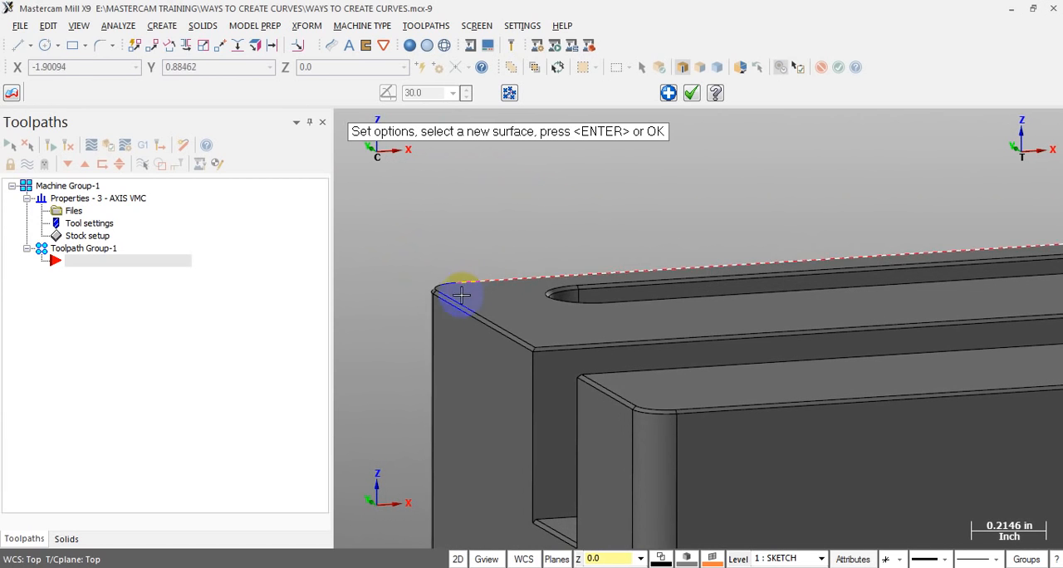
pyautogui.press('Return')
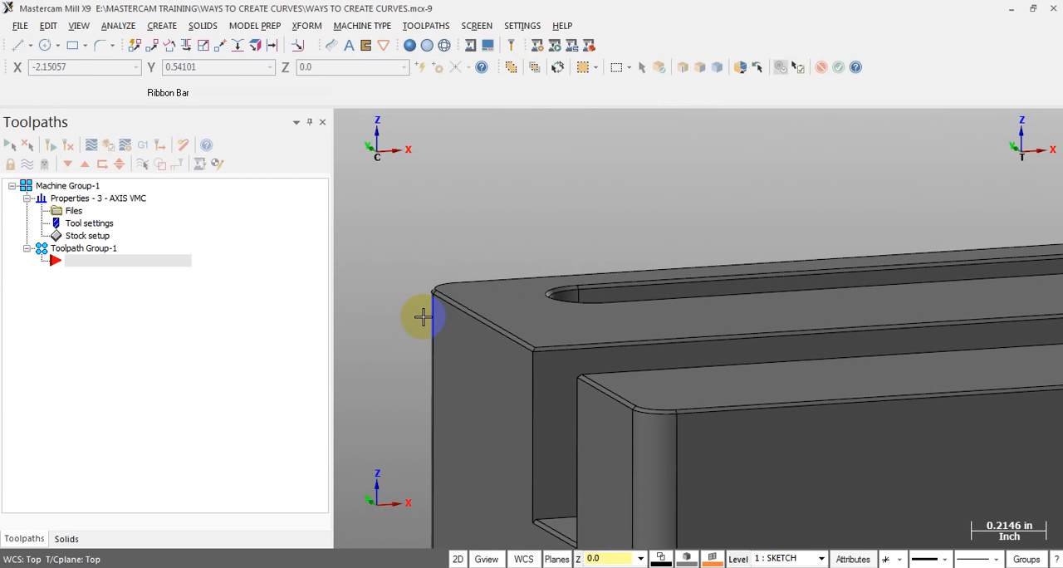
# Set the wireframe color to green, number 10, and choose a thicker line width for new geometry
pyautogui.click(662, 557)
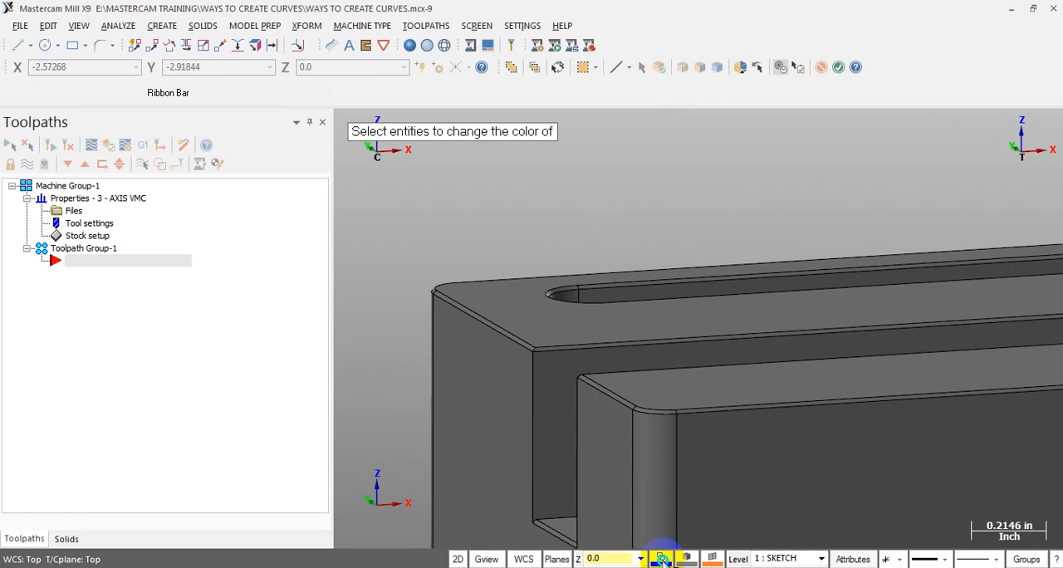
pyautogui.click(665, 558)
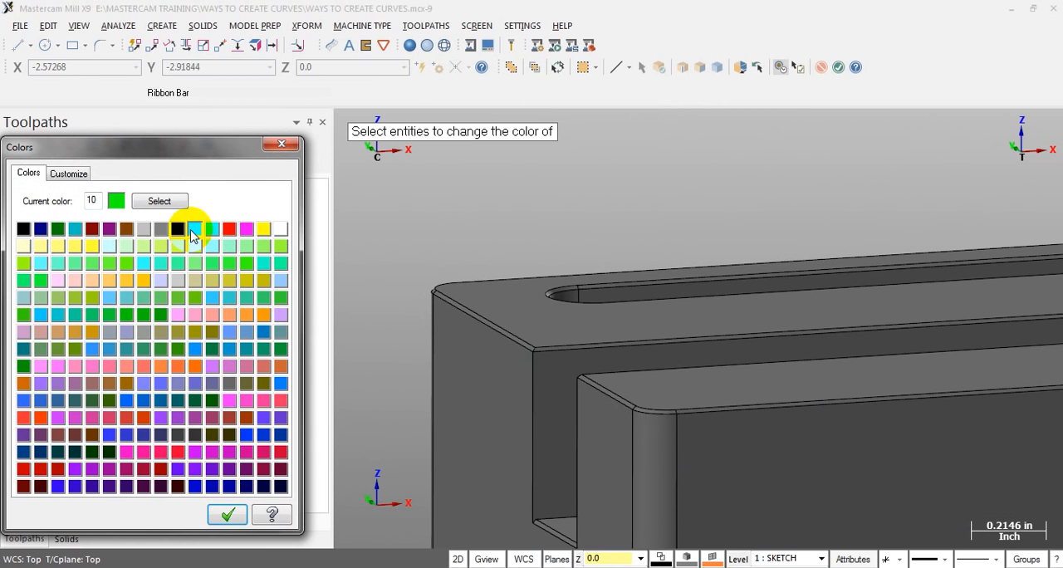
pyautogui.click(234, 514)
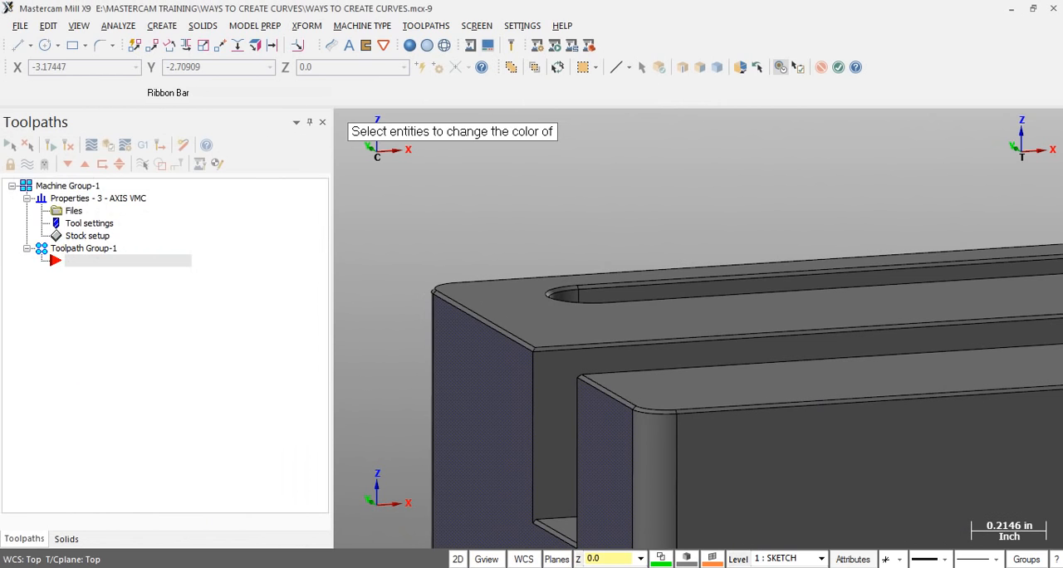
pyautogui.click(995, 560)
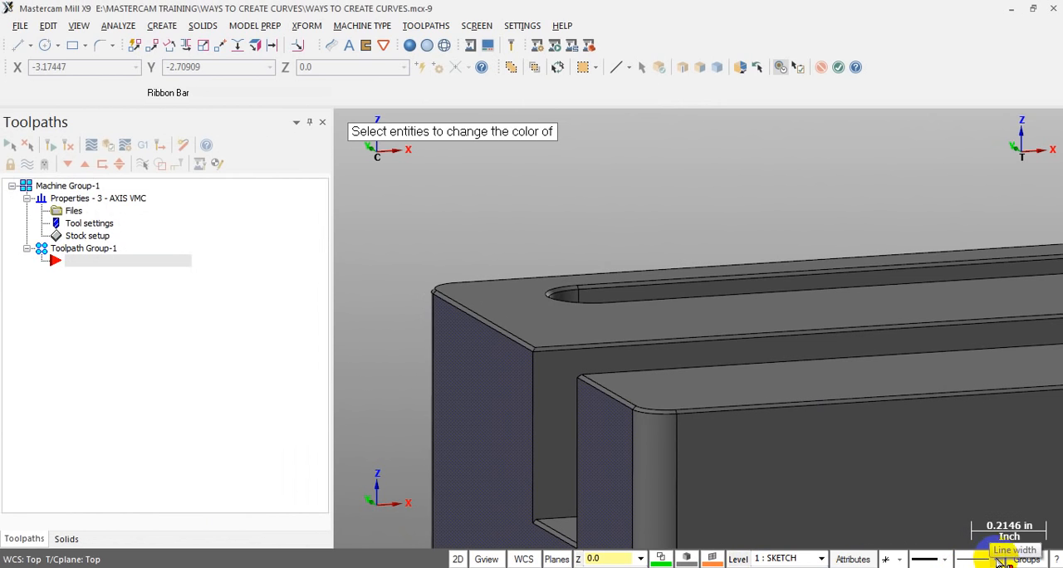
pyautogui.click(987, 506)
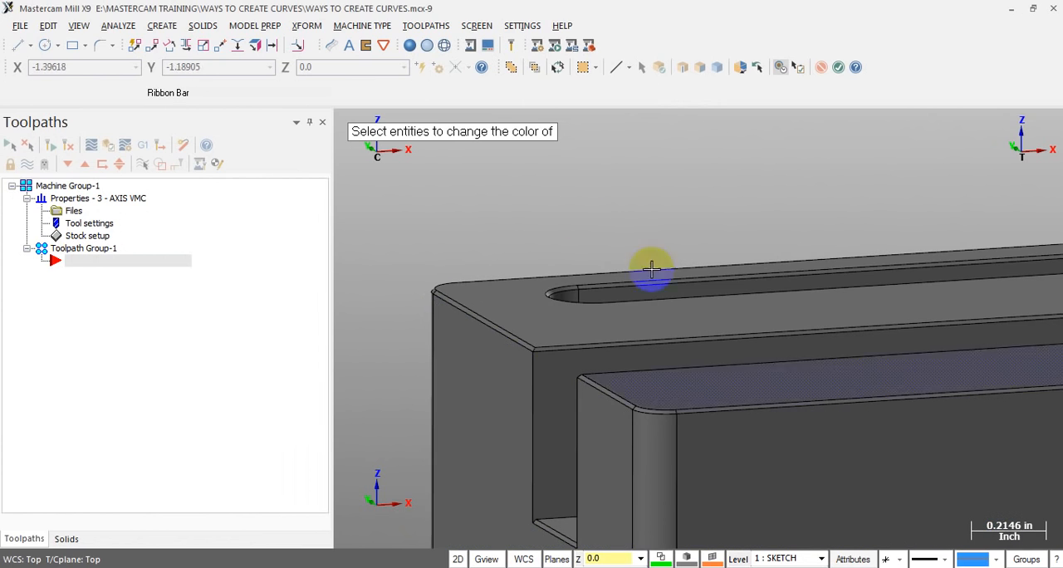
# Use Curve on One Edge to extract the upper end edge and adjoining rounded corner edge at the block's slot end
pyautogui.click(162, 25)
pyautogui.moveTo(202, 151)
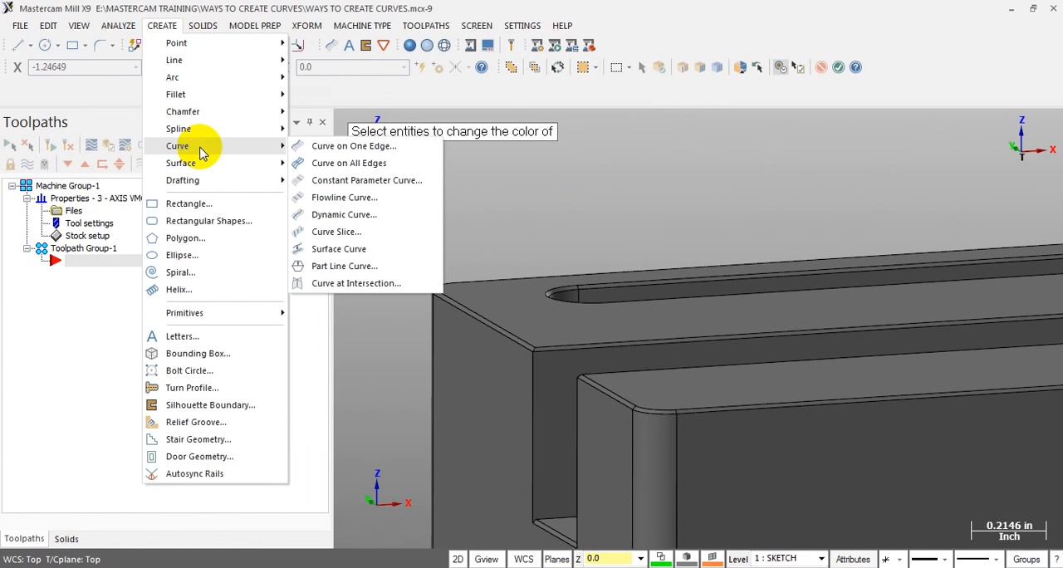
pyautogui.click(340, 148)
pyautogui.scroll(-1, 420, 222)
pyautogui.moveTo(420, 221); pyautogui.dragTo(614, 311, button='middle')
pyautogui.scroll(-2, 390, 364)
pyautogui.scroll(-1, 390, 363)
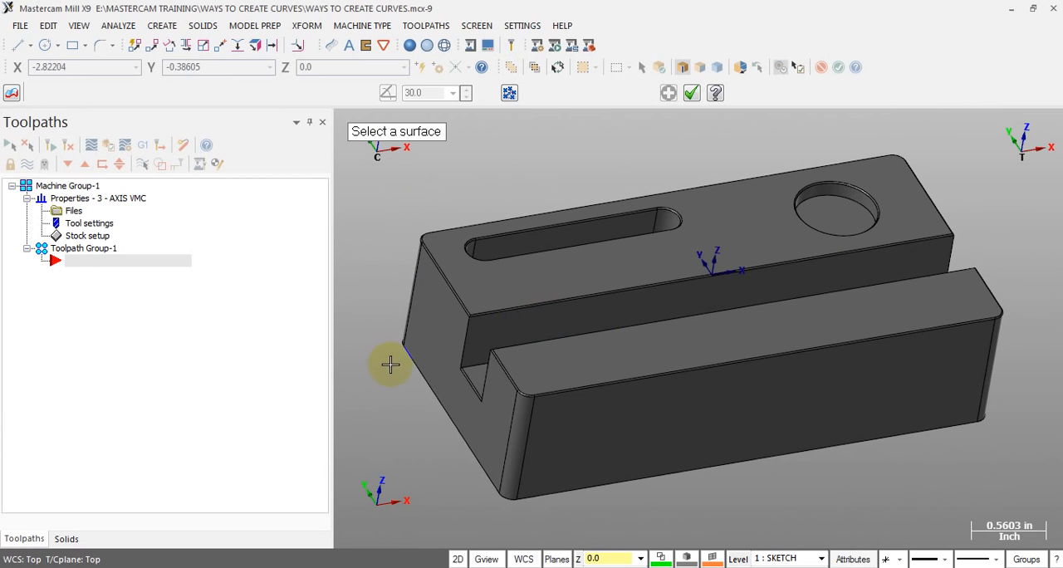
pyautogui.scroll(4, 467, 277)
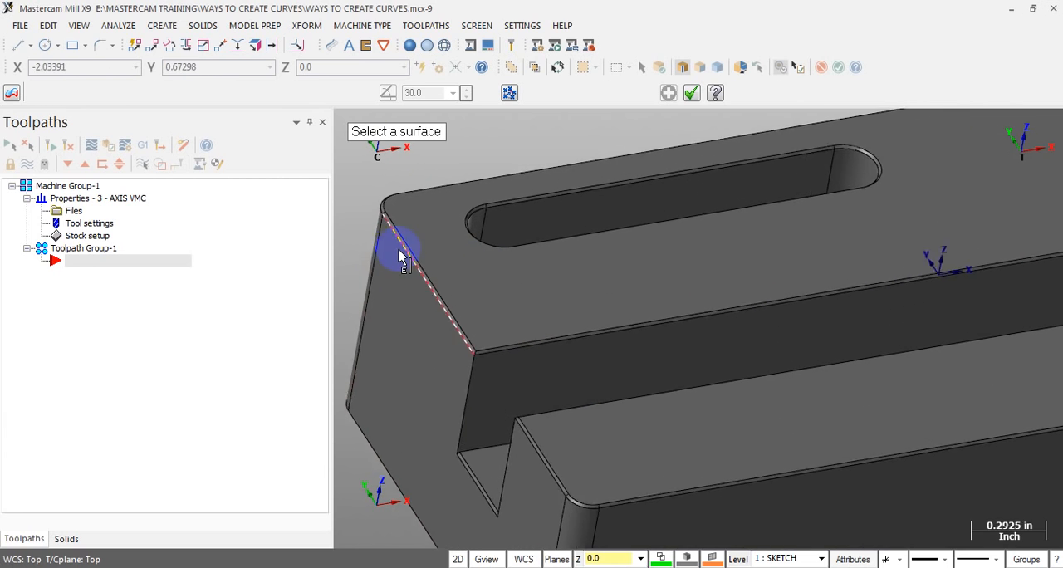
pyautogui.scroll(5, 400, 256)
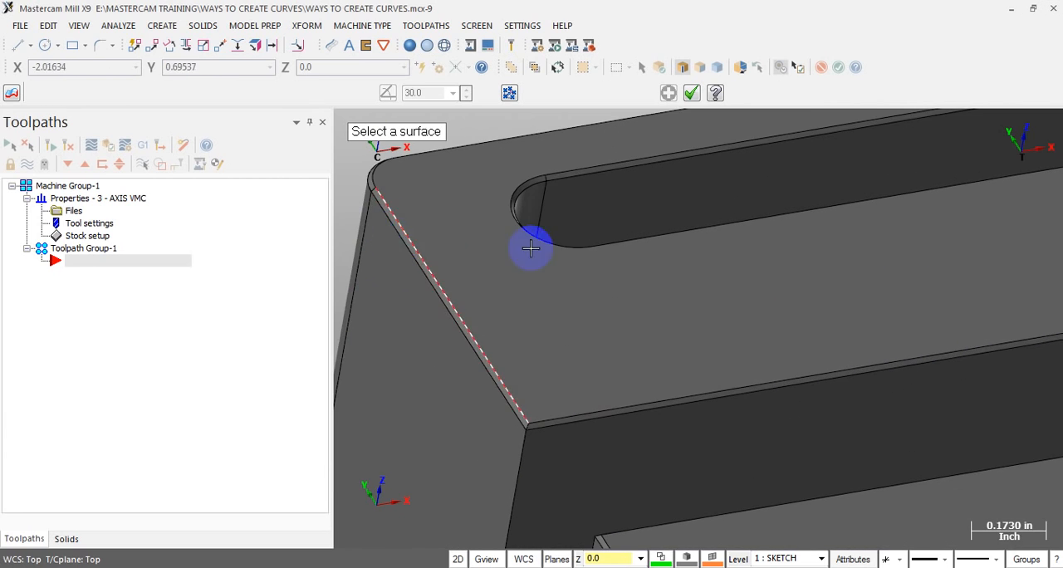
pyautogui.click(419, 279)
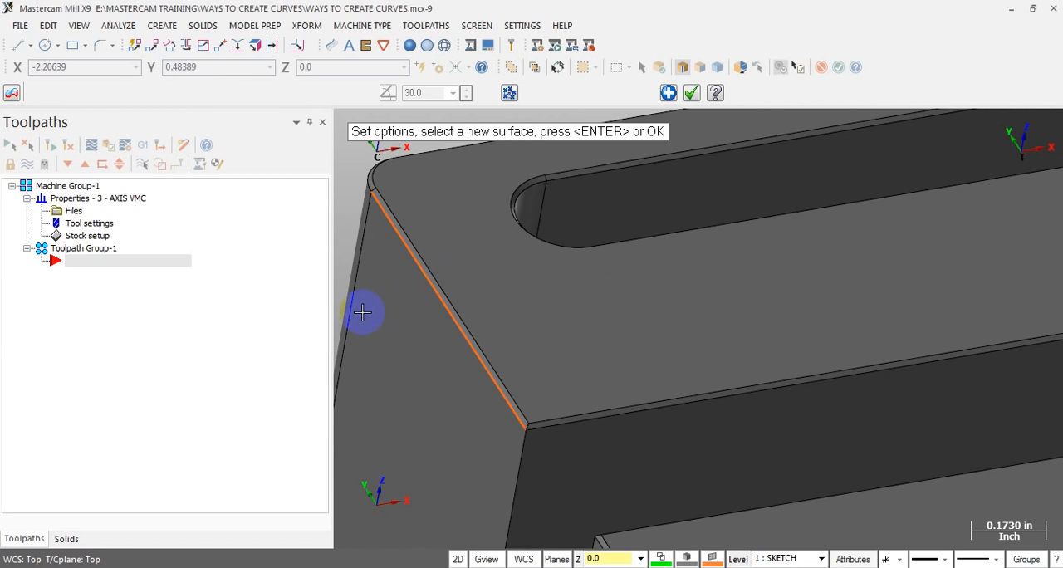
pyautogui.click(363, 182)
# Extract a curve from the long upper outer edge running behind the slot and the round pocket
pyautogui.scroll(-2, 357, 294)
pyautogui.moveTo(436, 297); pyautogui.dragTo(441, 252, button='middle')
pyautogui.scroll(-3, 630, 162)
pyautogui.scroll(-3, 612, 243)
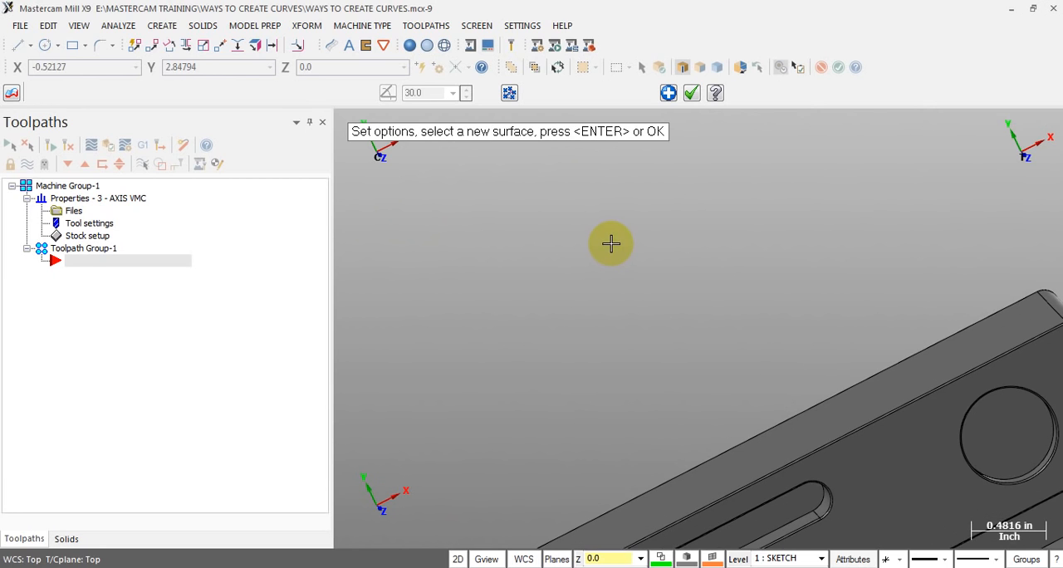
pyautogui.hotkey('alt', '1')
pyautogui.scroll(3, 558, 164)
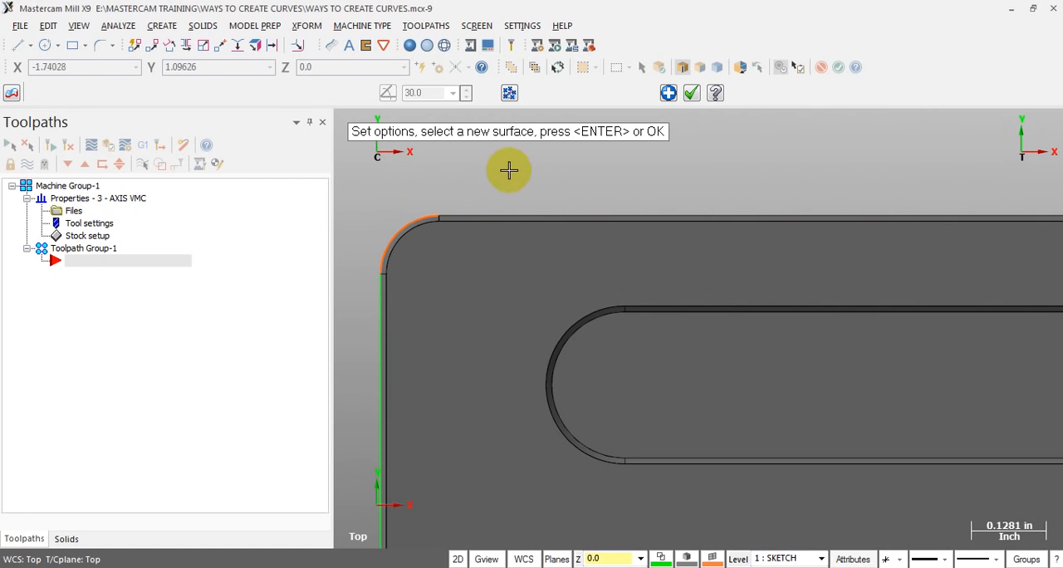
pyautogui.click(460, 214)
# Extract curves from the rounded corner edge and the adjoining upper end edge beside the round pocket
pyautogui.scroll(-6, 401, 184)
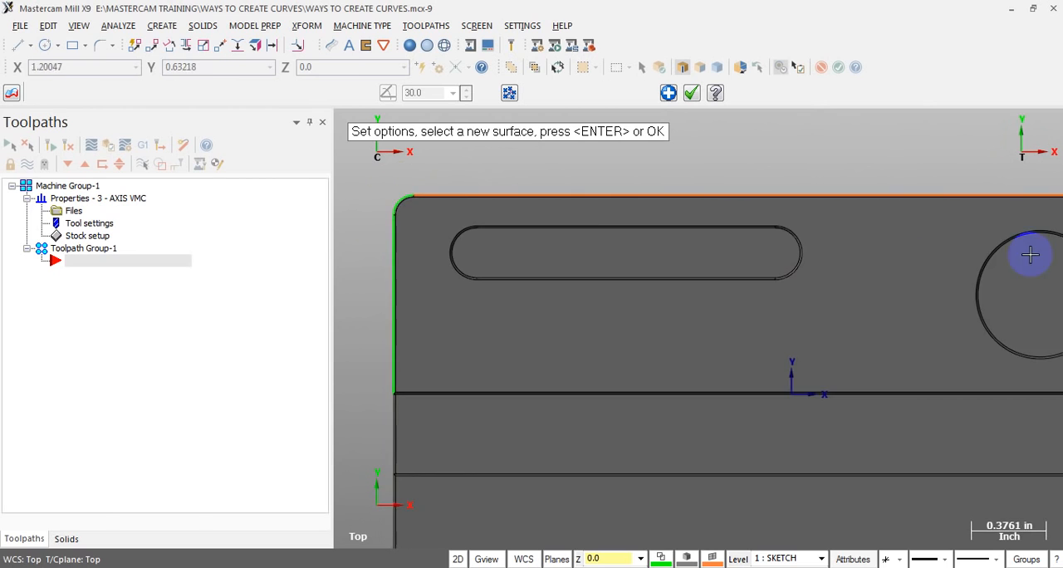
pyautogui.scroll(-2, 1051, 232)
pyautogui.scroll(2, 892, 214)
pyautogui.moveTo(891, 214); pyautogui.dragTo(787, 241, button='middle')
pyautogui.scroll(2, 802, 239)
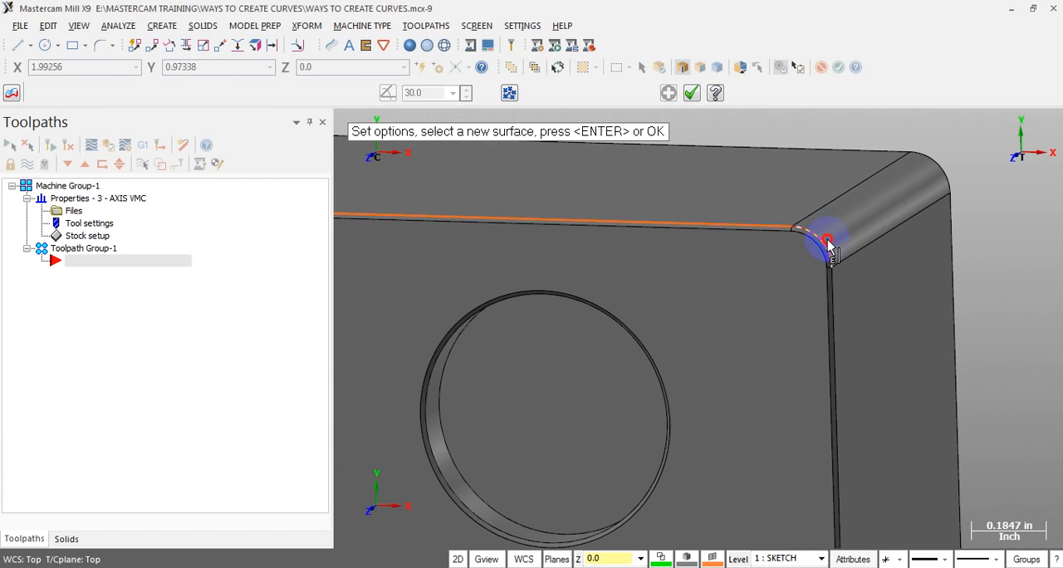
pyautogui.click(828, 240)
pyautogui.scroll(-2, 875, 161)
pyautogui.moveTo(866, 277); pyautogui.dragTo(833, 240, button='middle')
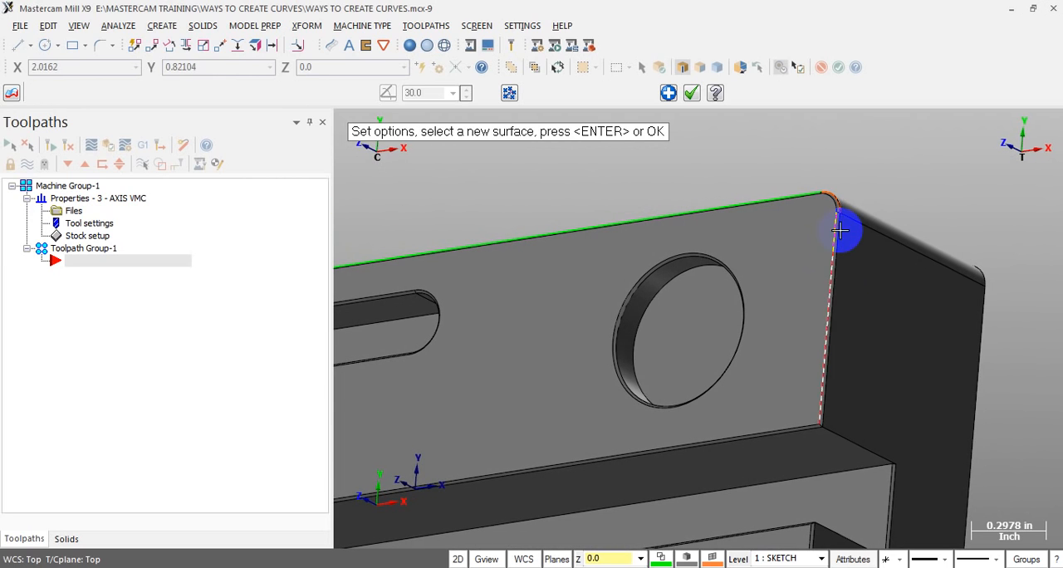
pyautogui.click(843, 234)
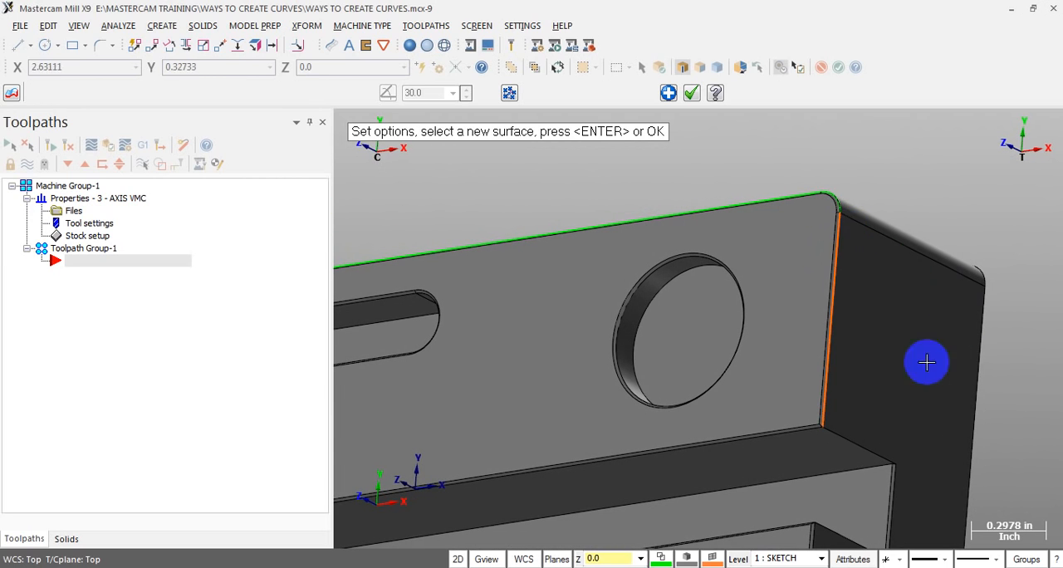
# Extract curves from the three edges outlining the open channel on the end face nearest the round pocket
pyautogui.click(848, 443)
pyautogui.scroll(-1, 915, 352)
pyautogui.scroll(1, 905, 459)
pyautogui.click(902, 462)
pyautogui.scroll(-2, 932, 352)
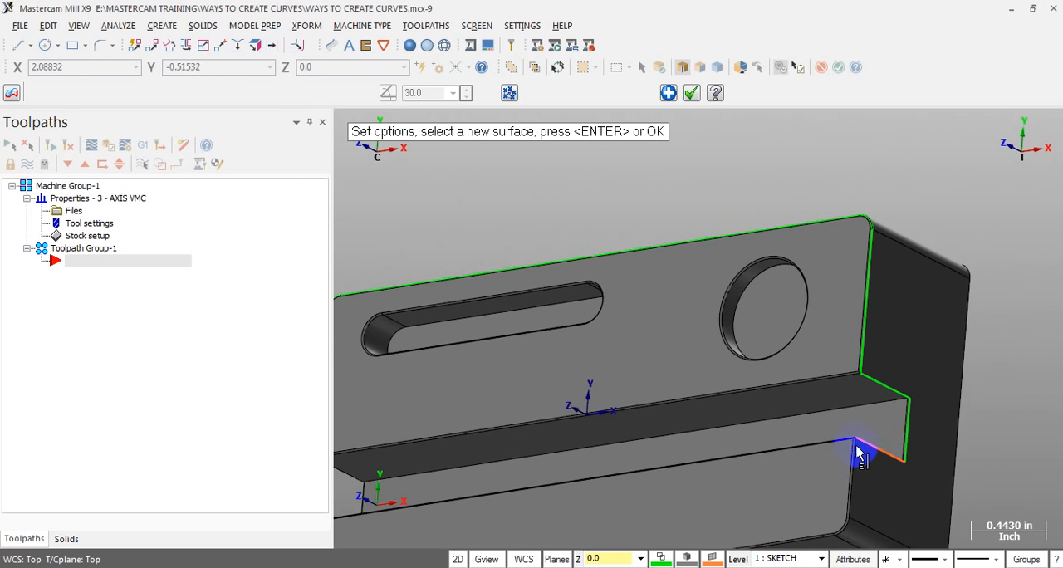
# Extract curves from the outer and inner circular edges of the round pocket's chamfer
pyautogui.scroll(2, 714, 295)
pyautogui.click(752, 281)
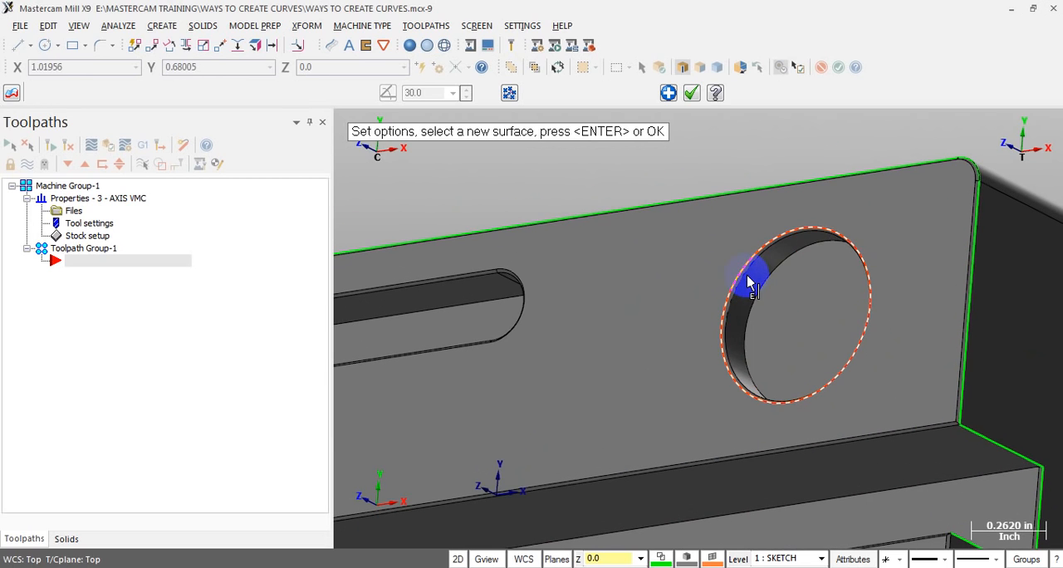
pyautogui.scroll(-1, 666, 325)
pyautogui.moveTo(674, 323); pyautogui.dragTo(724, 309, button='middle')
pyautogui.scroll(1, 736, 300)
pyautogui.click(744, 275)
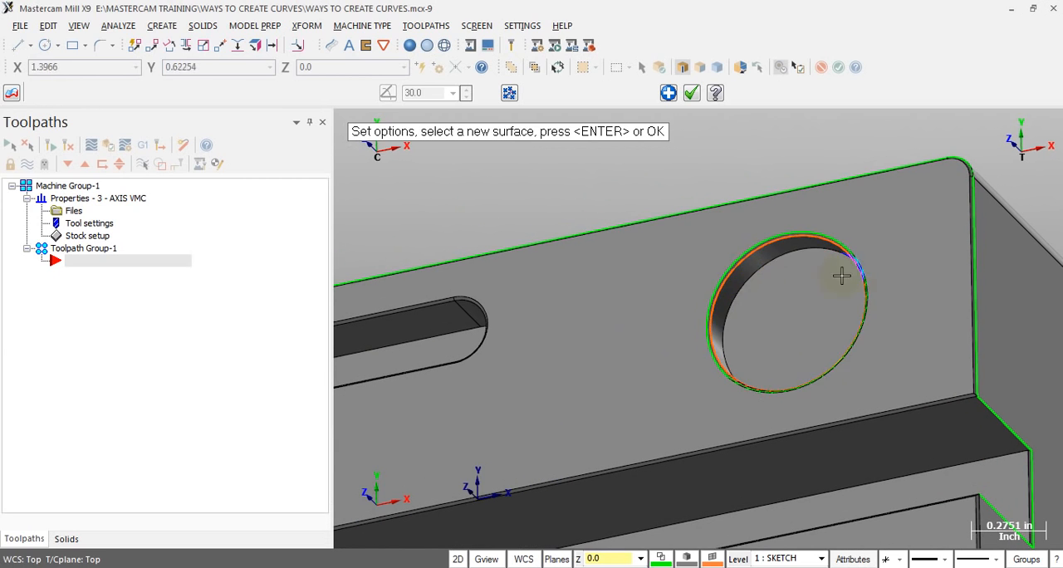
# Examine the extracted curves from several angles, focusing on the upper edge and rounded corner at the slot end
pyautogui.scroll(-3, 905, 280)
pyautogui.moveTo(818, 311); pyautogui.dragTo(869, 288, button='middle')
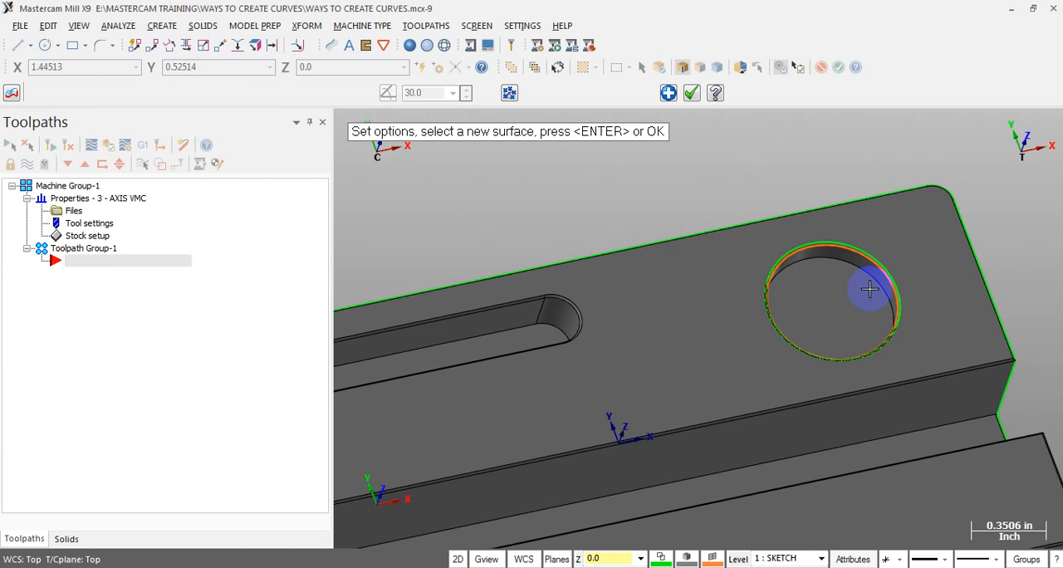
pyautogui.hotkey('alt', '1')
pyautogui.scroll(-10, 960, 289)
pyautogui.moveTo(948, 293)
pyautogui.mouseDown(button='middle')
pyautogui.moveTo(830, 308)
pyautogui.moveTo(870, 221)
pyautogui.moveTo(863, 290)
pyautogui.moveTo(515, 314)
pyautogui.mouseUp(button='middle')
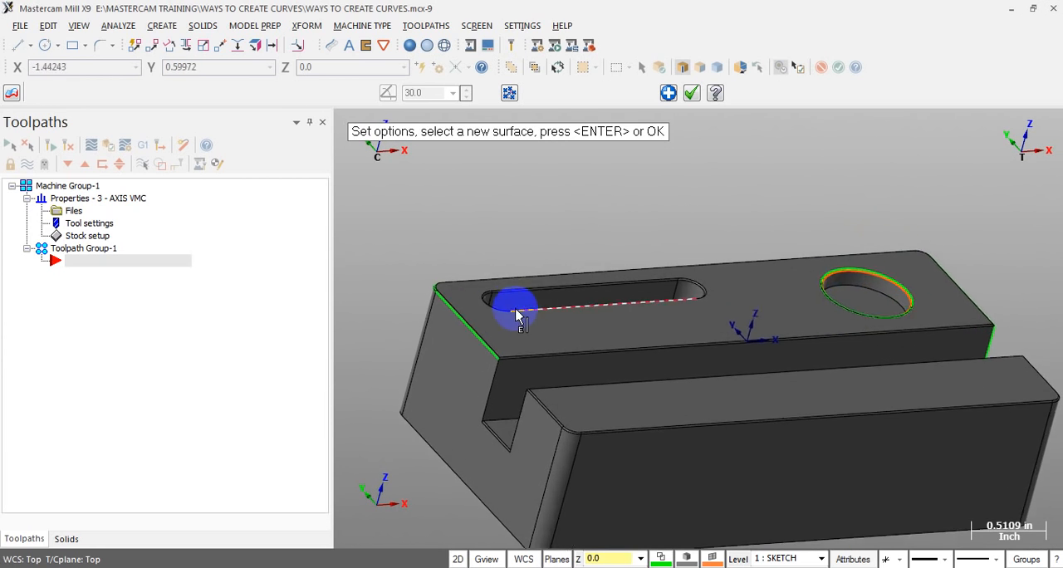
pyautogui.scroll(15, 432, 300)
pyautogui.scroll(-7, 373, 279)
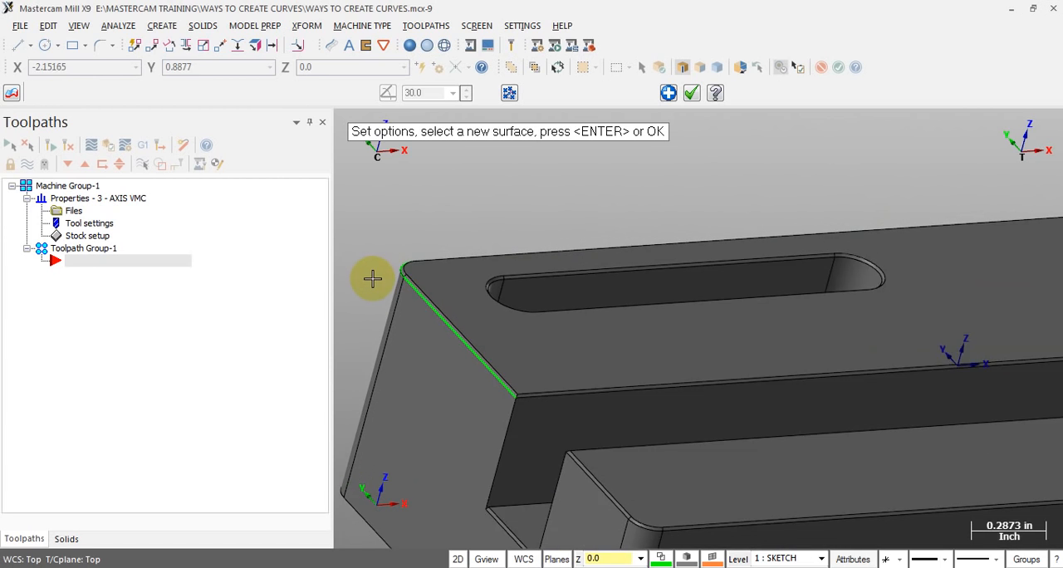
pyautogui.scroll(-8, 373, 280)
pyautogui.scroll(9, 404, 290)
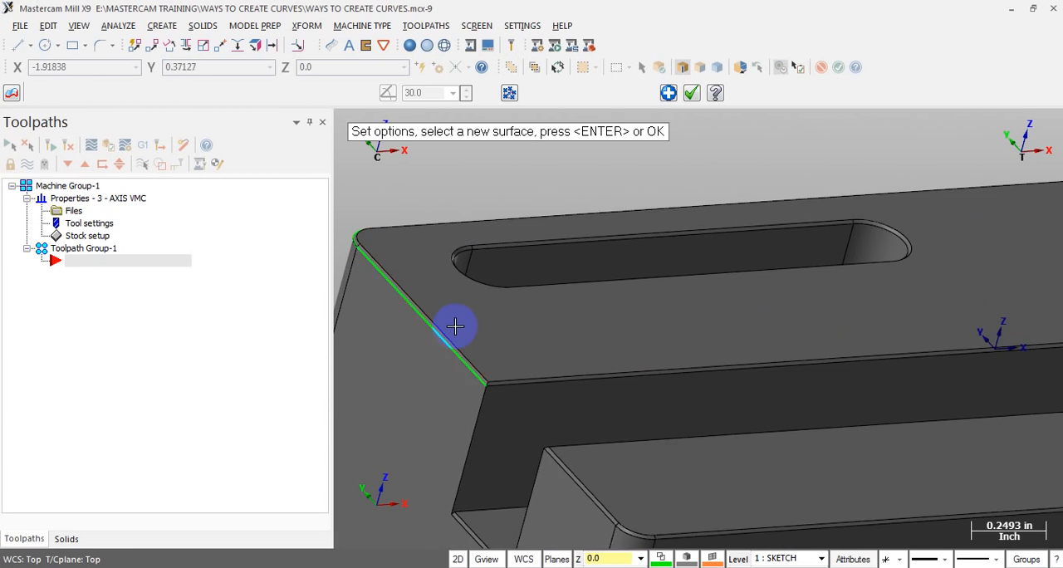
pyautogui.scroll(7, 488, 348)
pyautogui.moveTo(550, 384); pyautogui.dragTo(500, 364, button='middle')
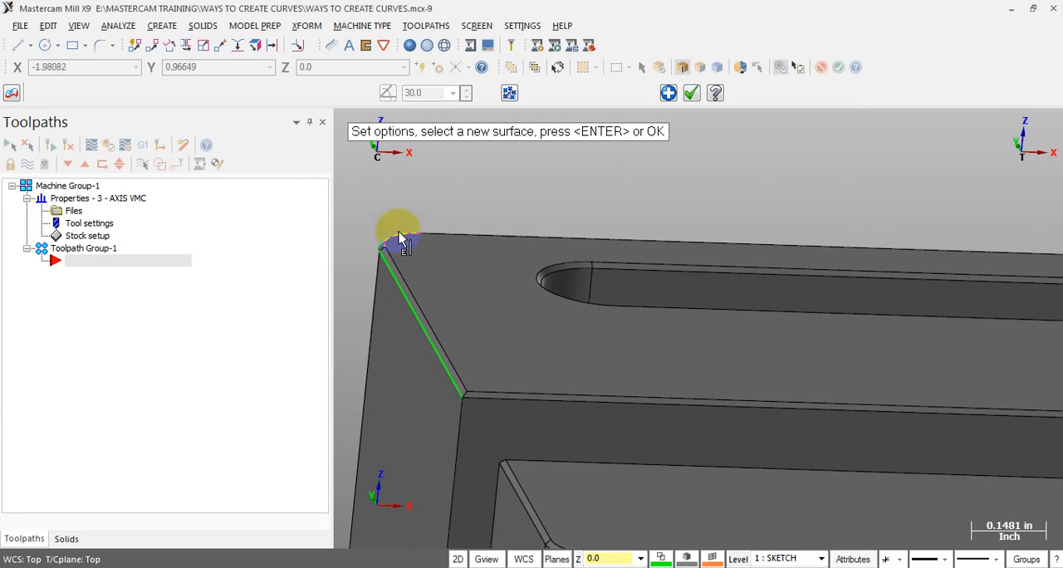
pyautogui.scroll(-20, 504, 286)
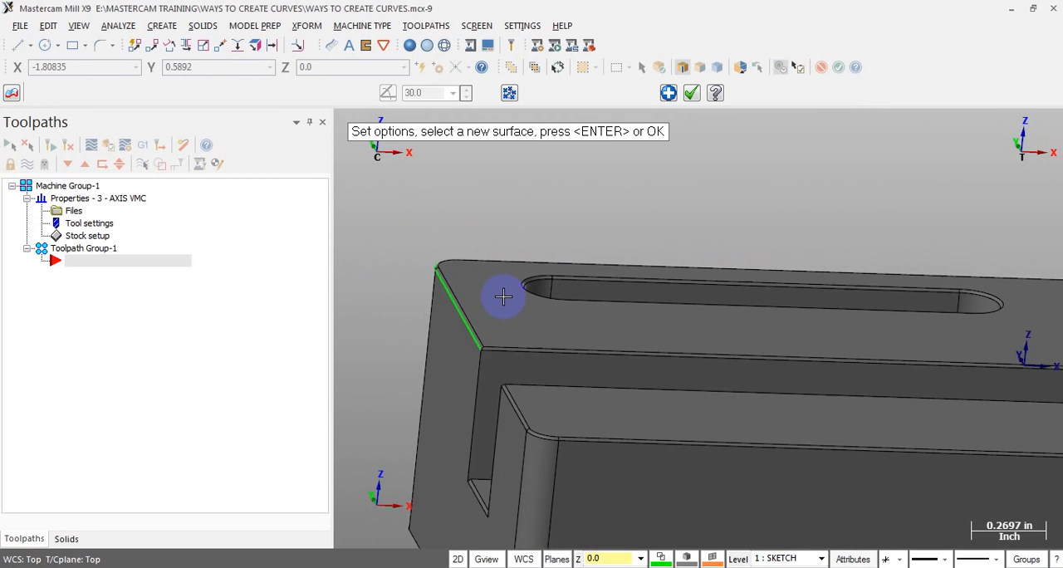
# Inspect the curves around the channel and round pocket, and accept the last curve to end the command
pyautogui.moveTo(866, 374); pyautogui.dragTo(695, 444, button='middle')
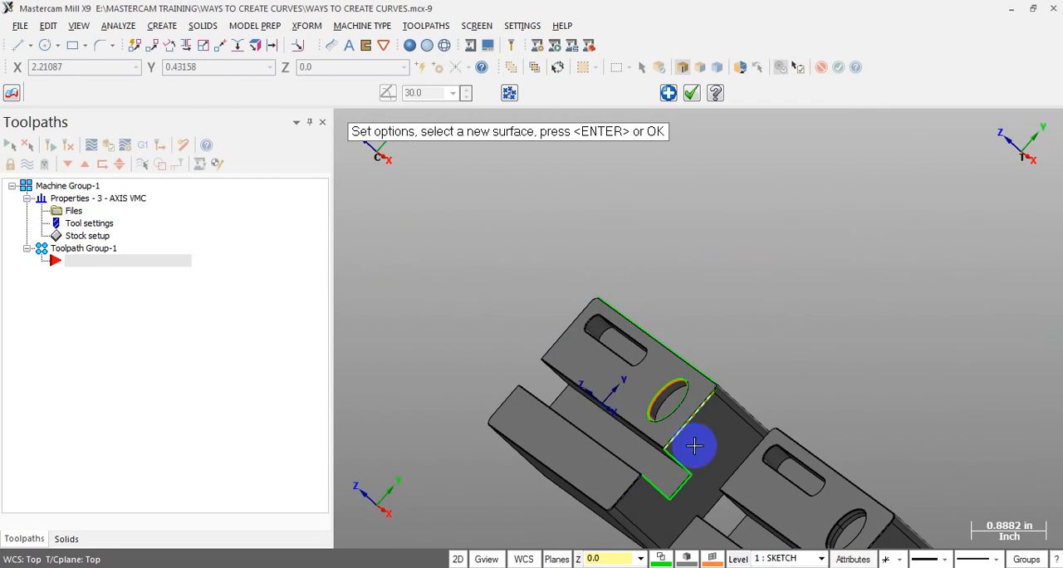
pyautogui.scroll(9, 683, 501)
pyautogui.scroll(20, 679, 452)
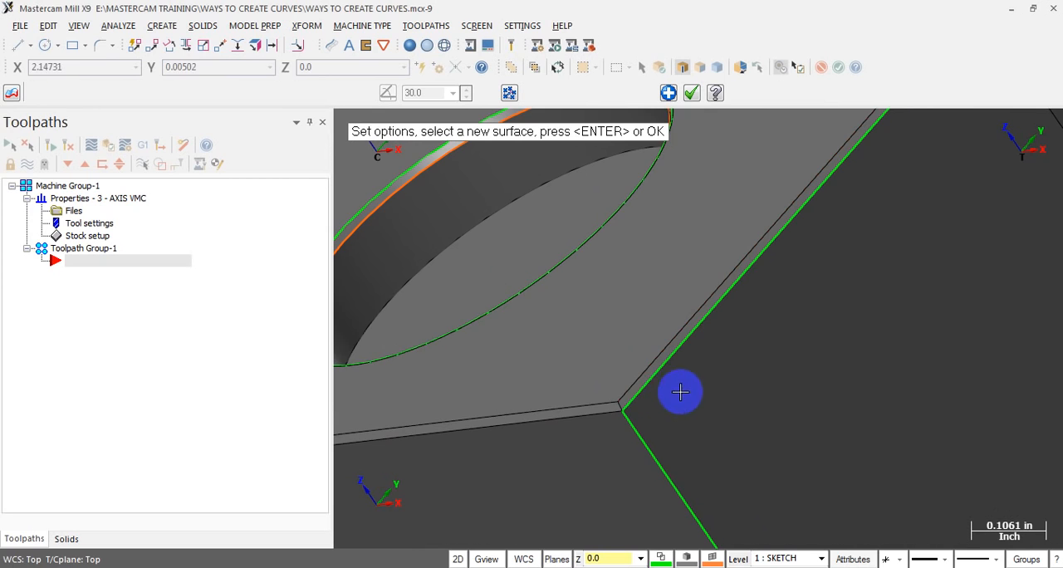
pyautogui.scroll(-3, 742, 353)
pyautogui.scroll(-6, 921, 288)
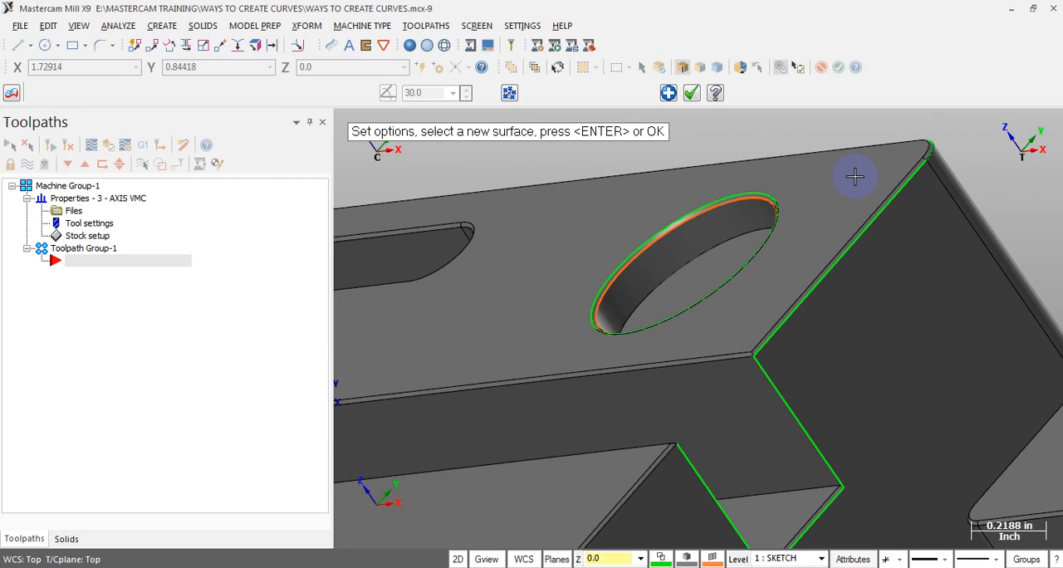
pyautogui.scroll(-6, 893, 204)
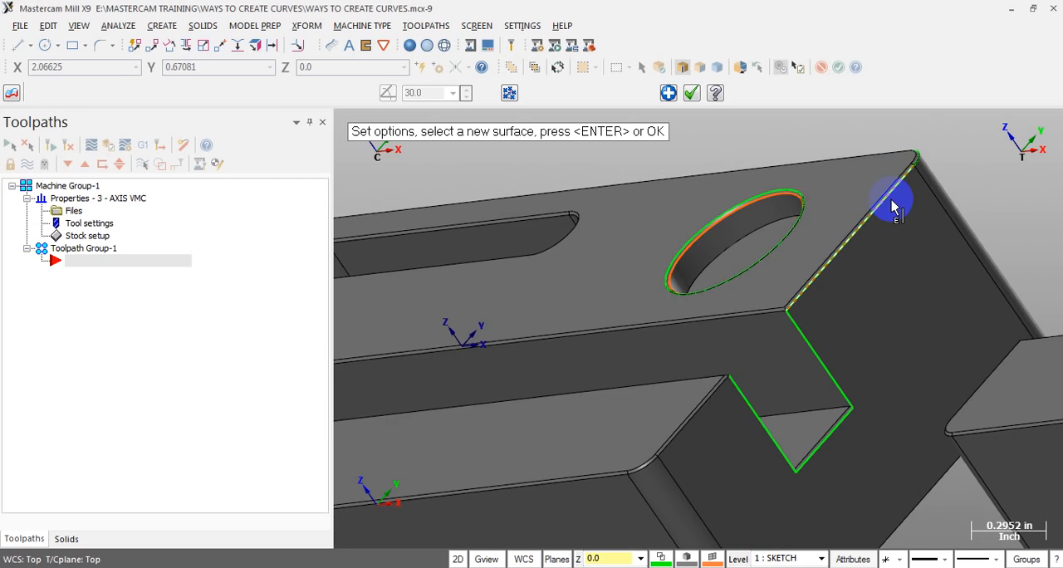
pyautogui.press('Return')
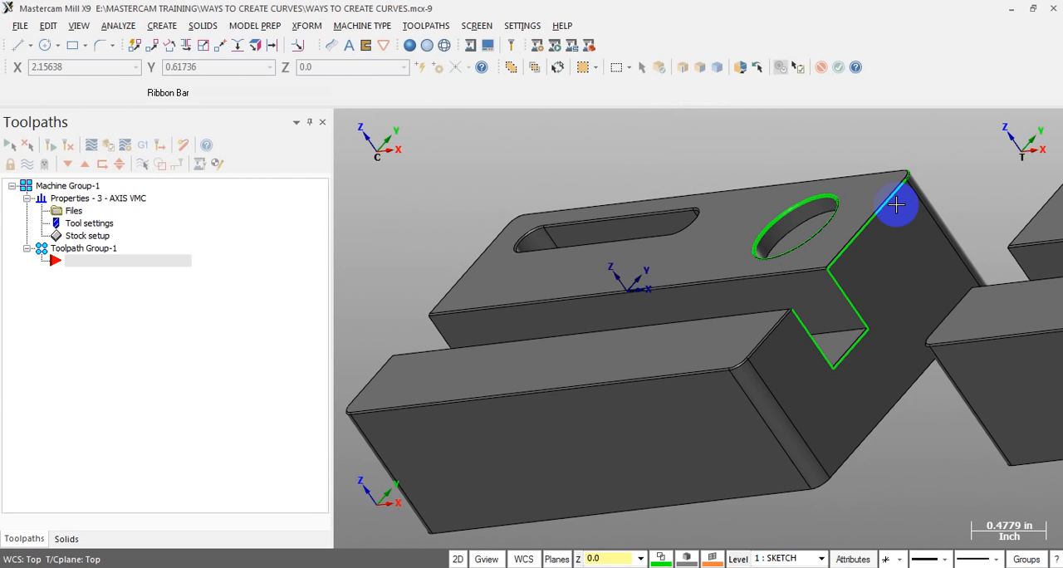
# Try to remove all the extracted curves from the first block
pyautogui.hotkey('alt', '1')
pyautogui.moveTo(445, 165); pyautogui.dragTo(962, 440)
pyautogui.press('Escape')
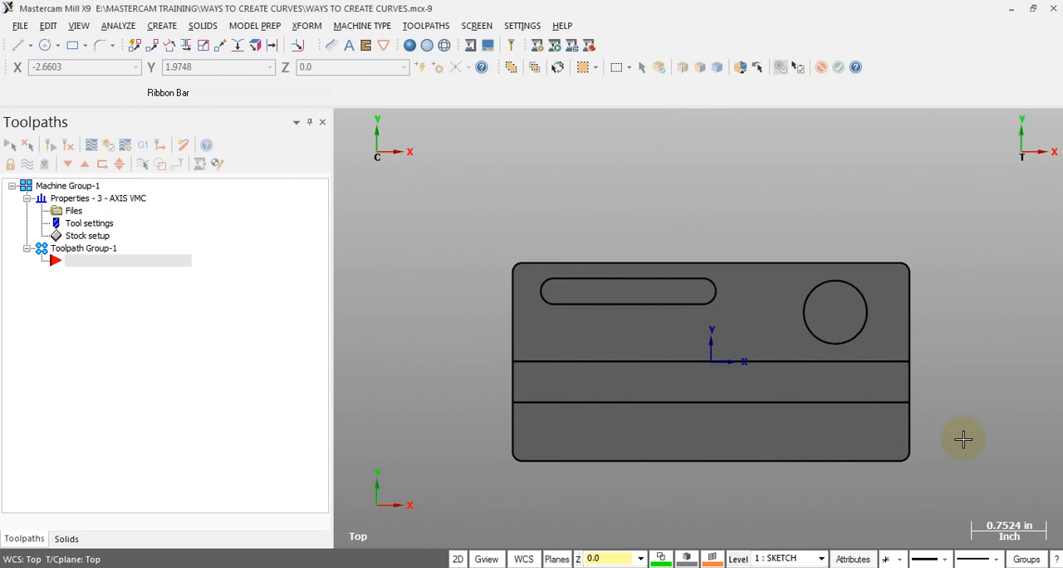
pyautogui.moveTo(849, 376); pyautogui.dragTo(902, 361, button='middle')
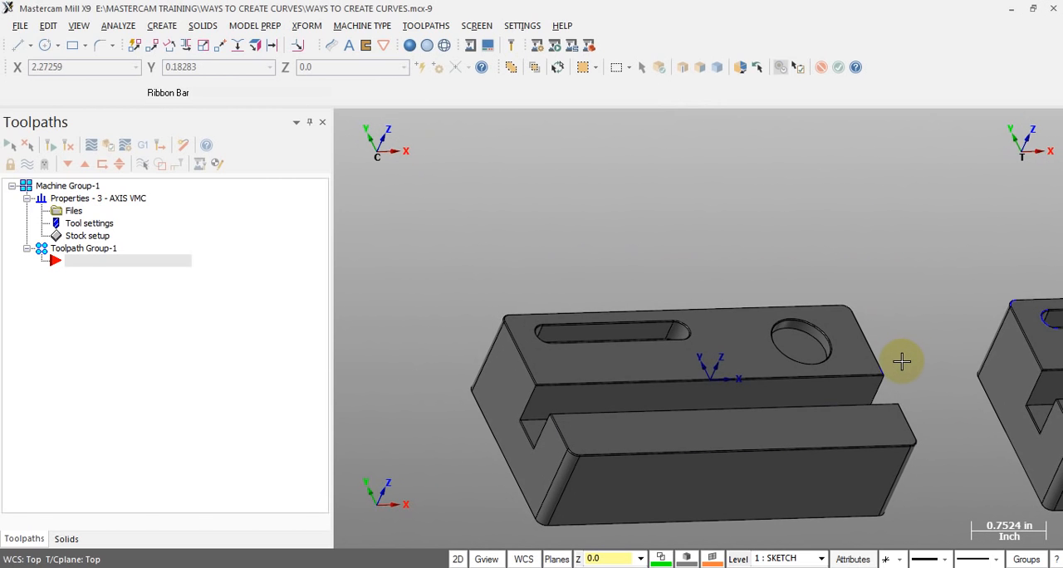
pyautogui.click(876, 374)
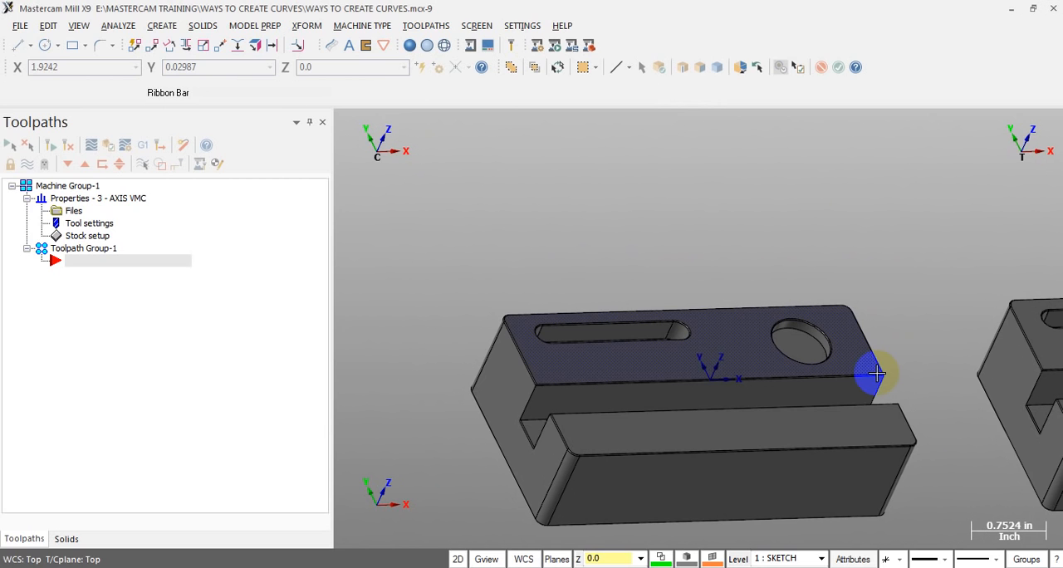
pyautogui.click(875, 374)
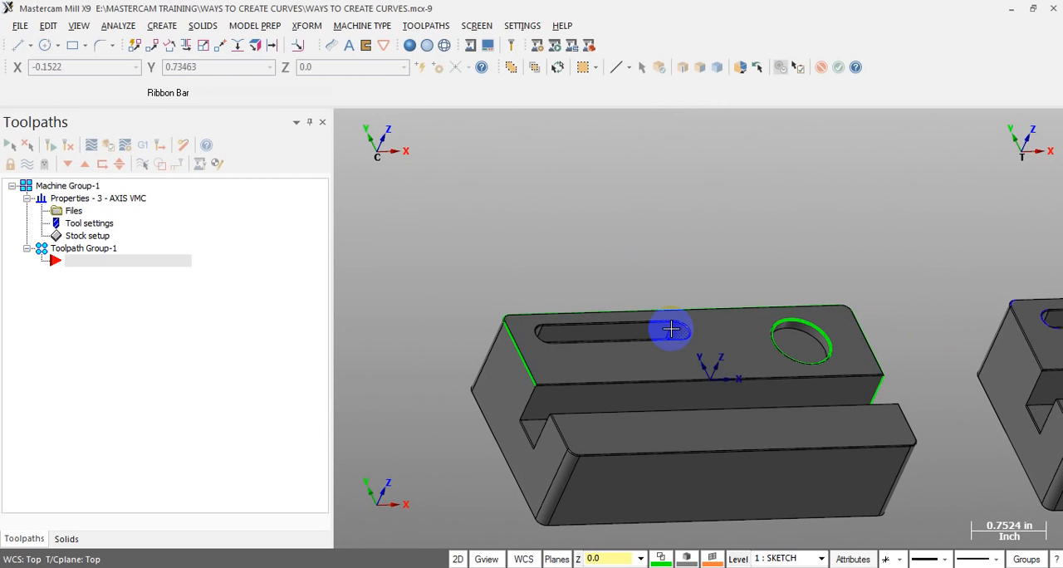
# Extract a curve from the long lower chamfer edge beside the channel with Curve on One Edge
pyautogui.scroll(3, 674, 329)
pyautogui.moveTo(877, 323); pyautogui.dragTo(966, 391, button='middle')
pyautogui.scroll(2, 966, 391)
pyautogui.scroll(-2, 810, 310)
pyautogui.scroll(-1, 688, 327)
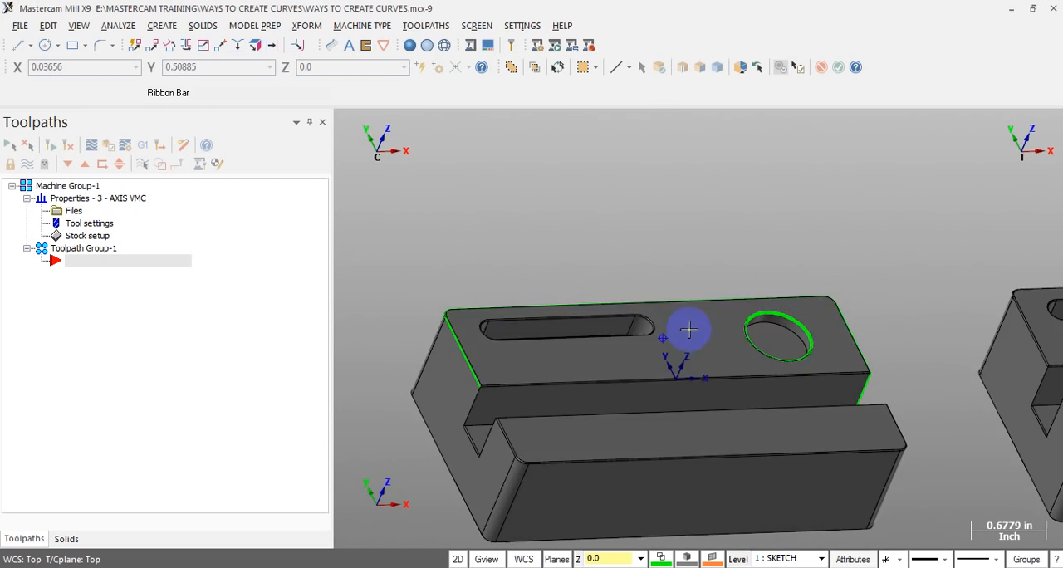
pyautogui.scroll(2, 442, 310)
pyautogui.scroll(-4, 415, 294)
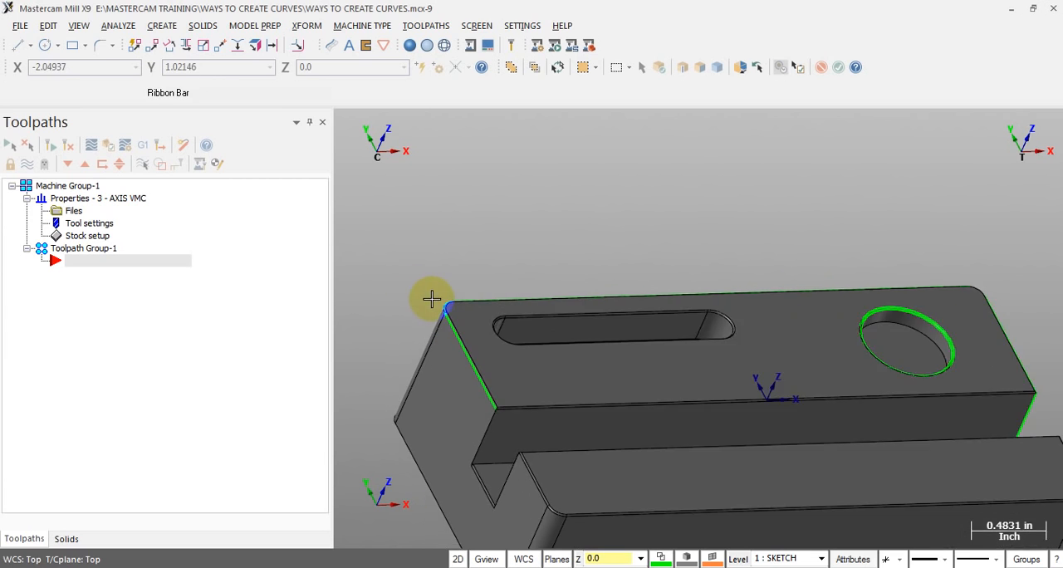
pyautogui.scroll(4, 490, 365)
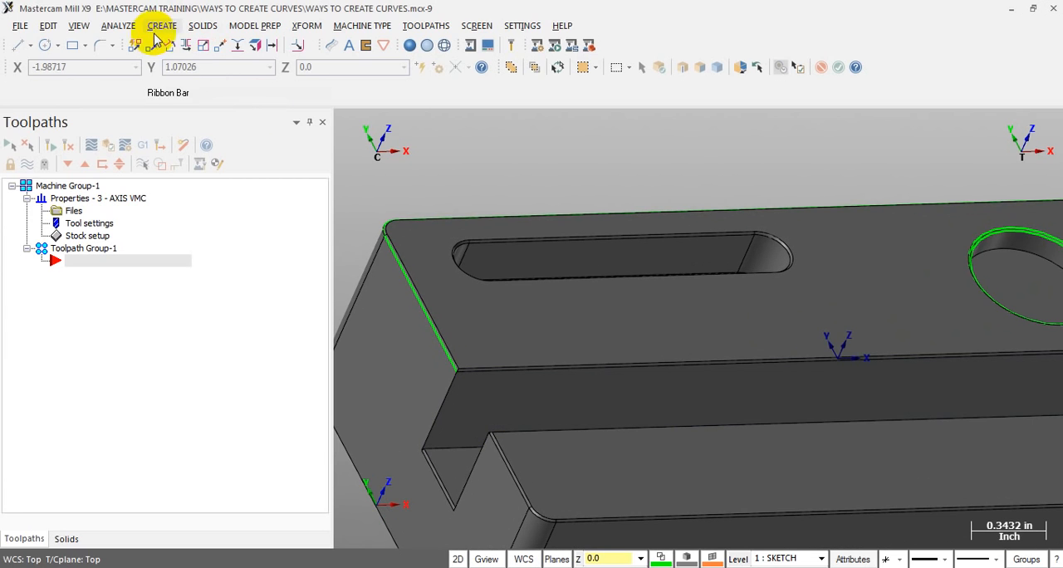
pyautogui.click(330, 45)
pyautogui.click(489, 374)
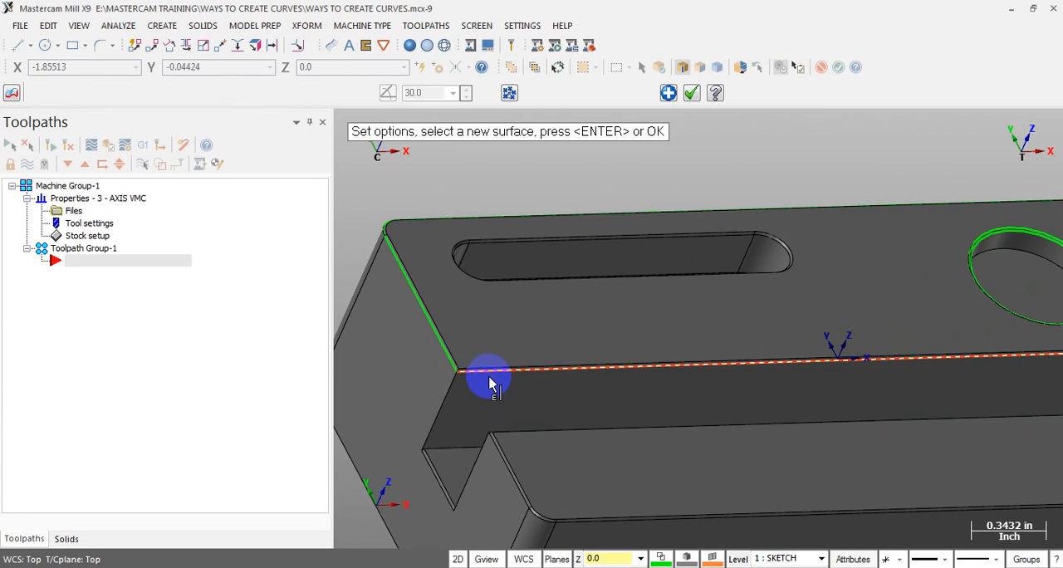
pyautogui.scroll(-3, 414, 348)
pyautogui.scroll(3, 905, 366)
pyautogui.moveTo(917, 353)
pyautogui.mouseDown(button='middle')
pyautogui.moveTo(879, 356)
pyautogui.moveTo(878, 324)
pyautogui.moveTo(576, 394)
pyautogui.moveTo(721, 374)
pyautogui.mouseUp(button='middle')
pyautogui.press('Return')
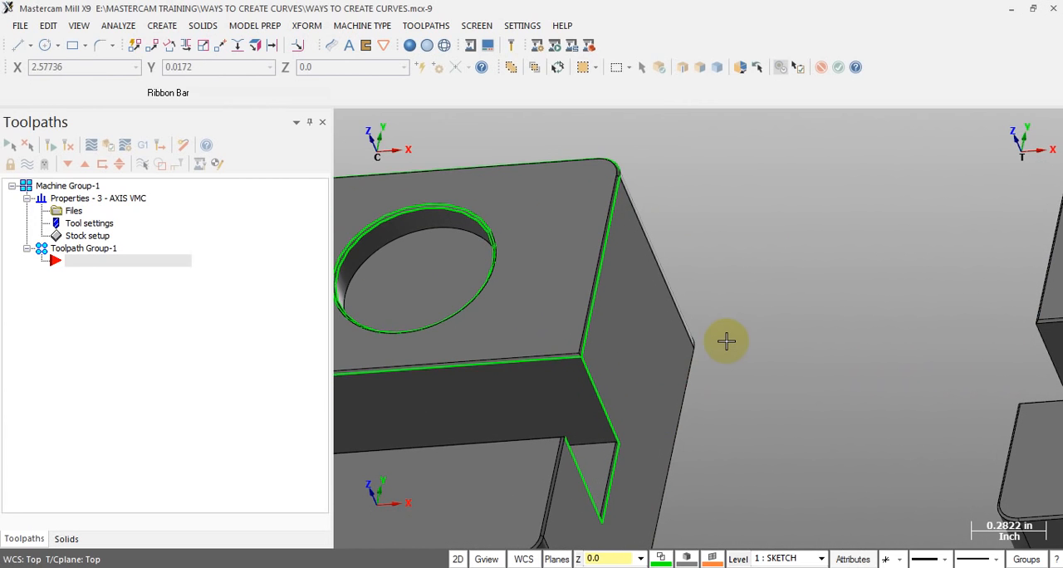
# Delete the three extracted curves outlining the open channel on the end face nearest the round pocket
pyautogui.click(608, 428)
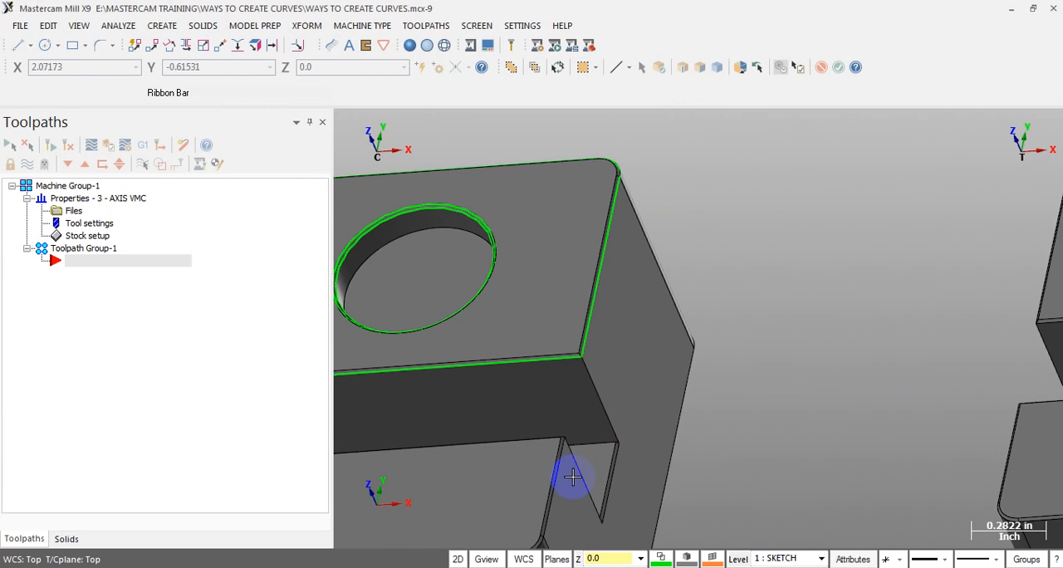
pyautogui.scroll(-7, 1010, 280)
pyautogui.scroll(3, 763, 271)
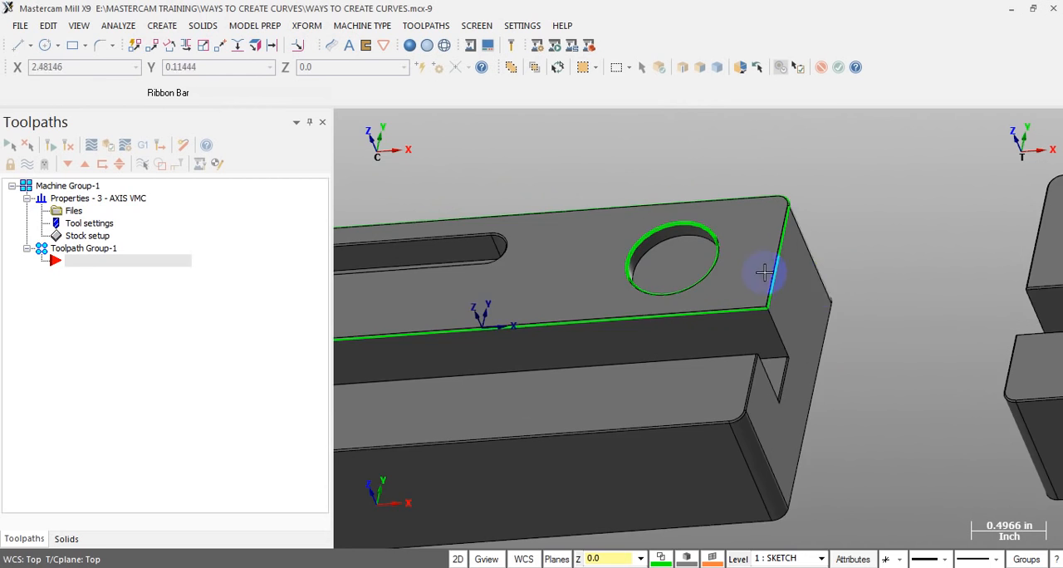
# Examine the remaining outline curves at both ends of the upper face, and review the available Curve commands
pyautogui.scroll(5, 768, 279)
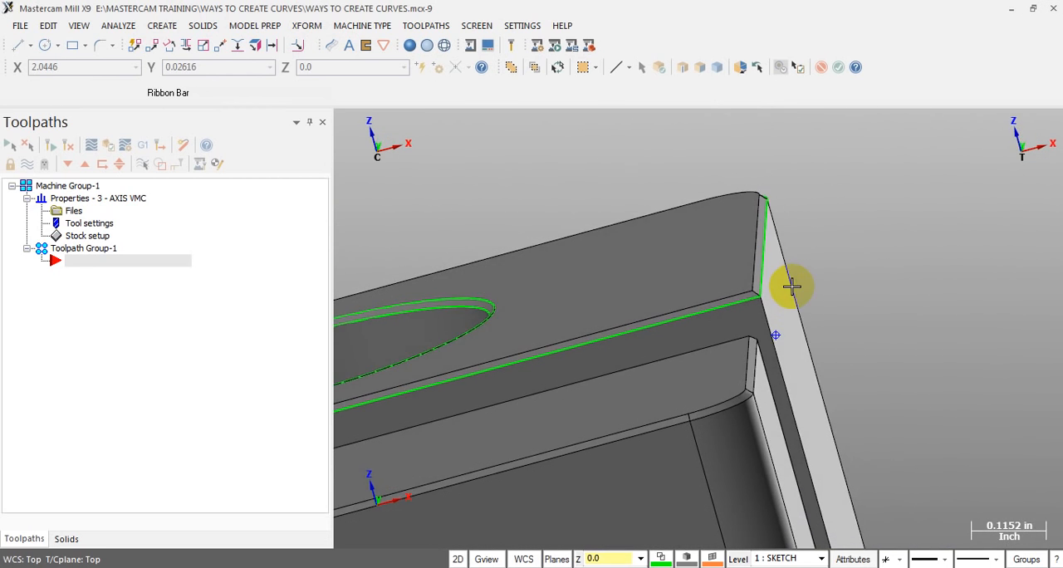
pyautogui.click(790, 286)
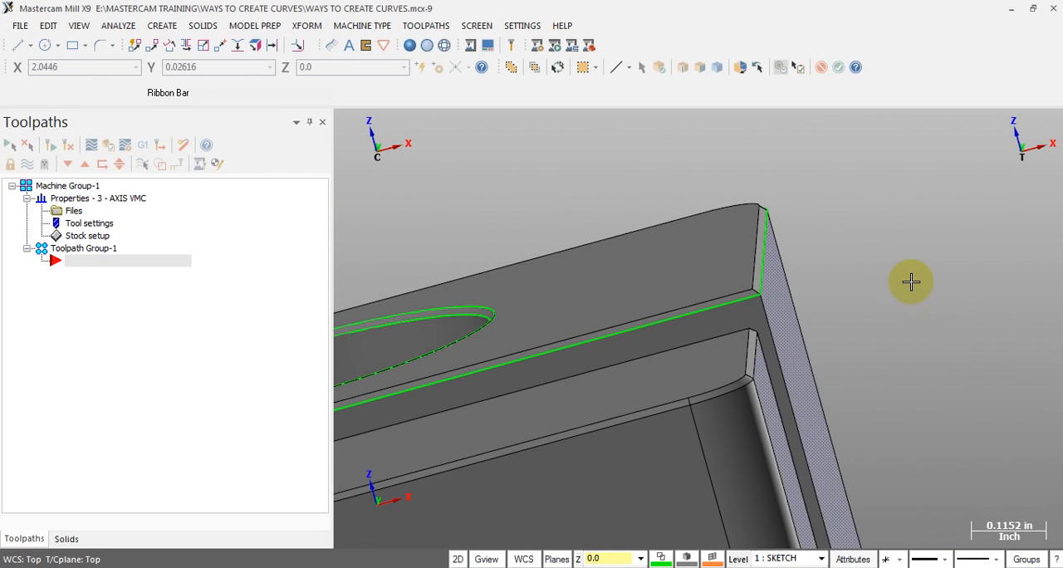
pyautogui.scroll(-5, 835, 266)
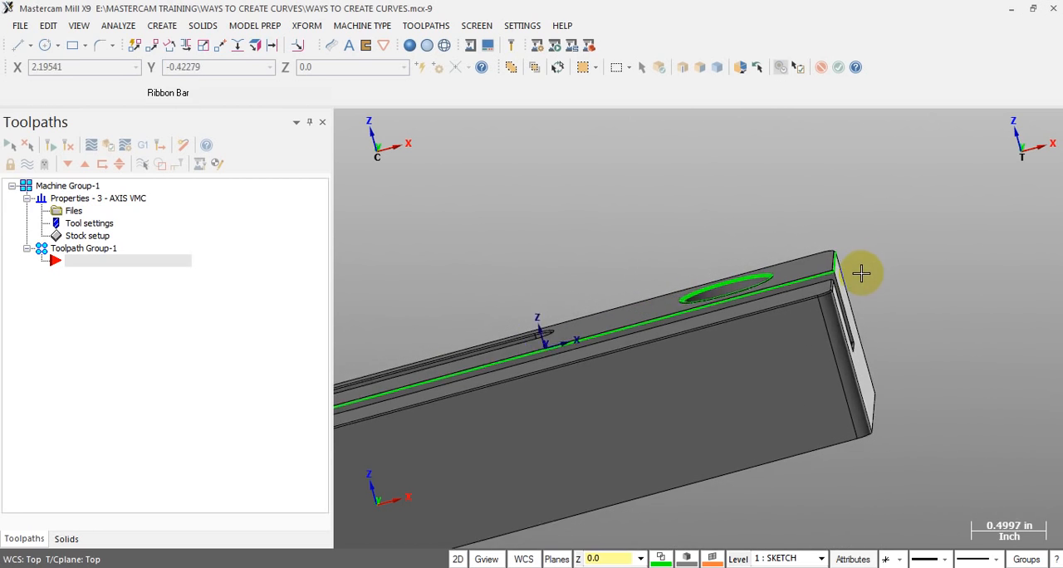
pyautogui.moveTo(847, 278); pyautogui.dragTo(404, 356, button='middle')
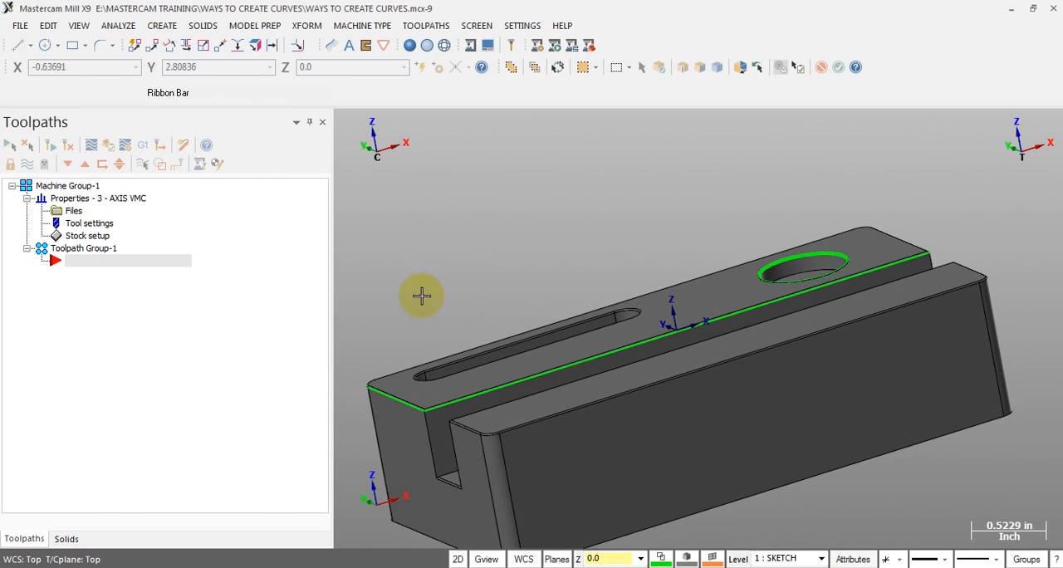
pyautogui.scroll(4, 386, 407)
pyautogui.scroll(-2, 419, 253)
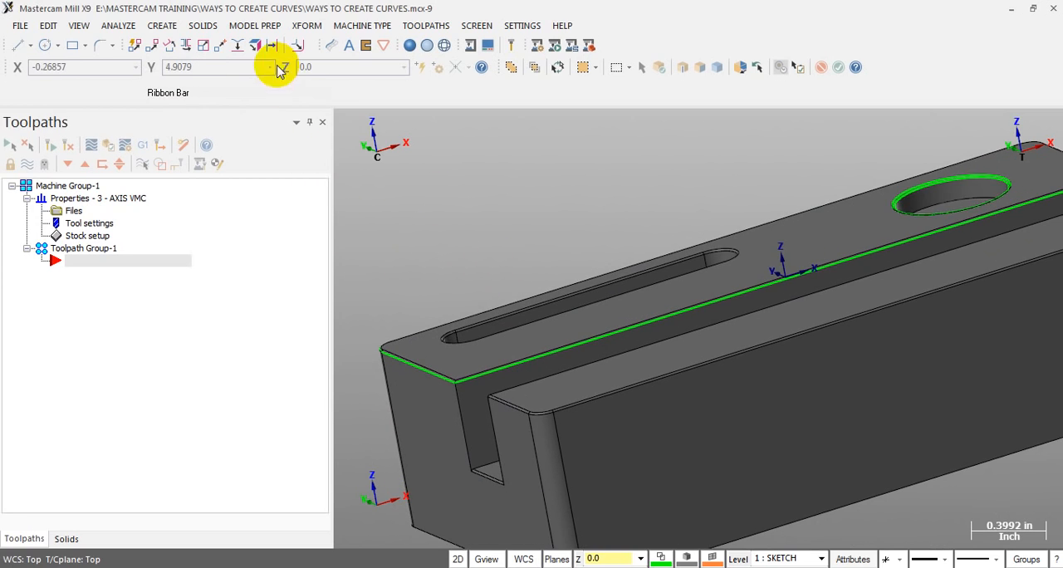
pyautogui.click(166, 25)
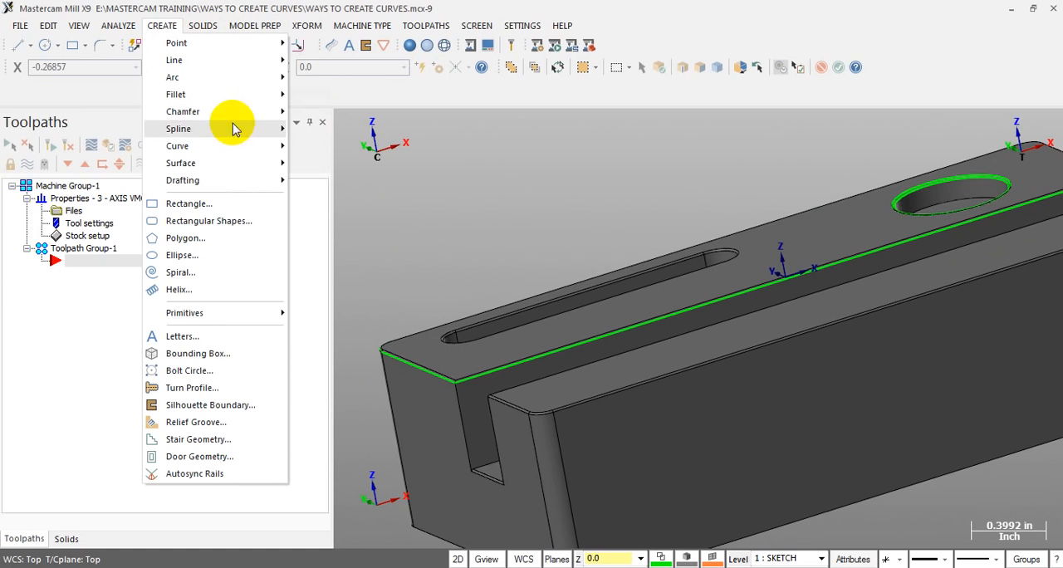
pyautogui.moveTo(235, 155)
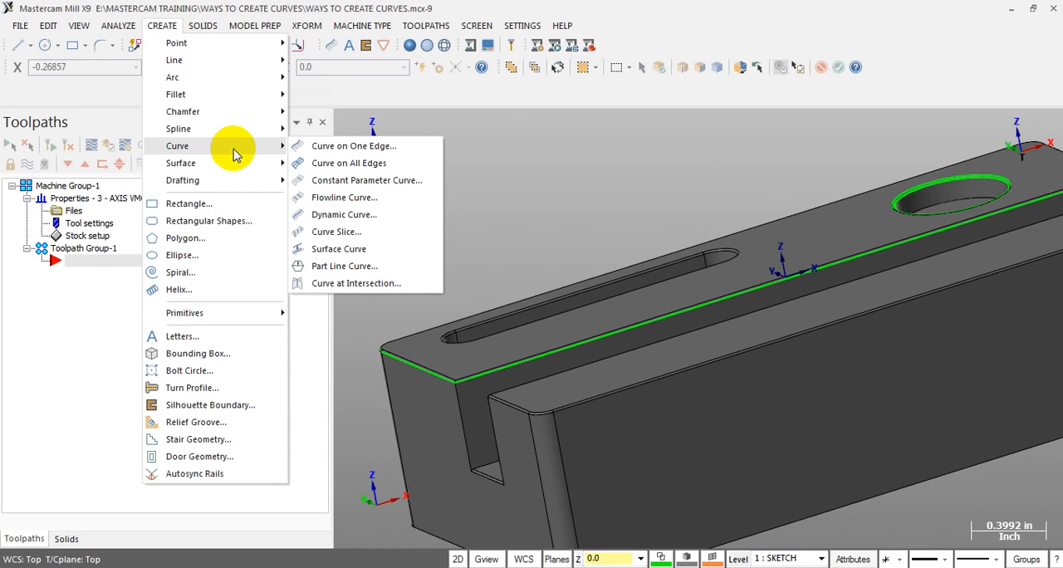
# Start Project and select the upper face's outline curves as the entities to project, leaving out the round pocket's circles
pyautogui.moveTo(323, 31)
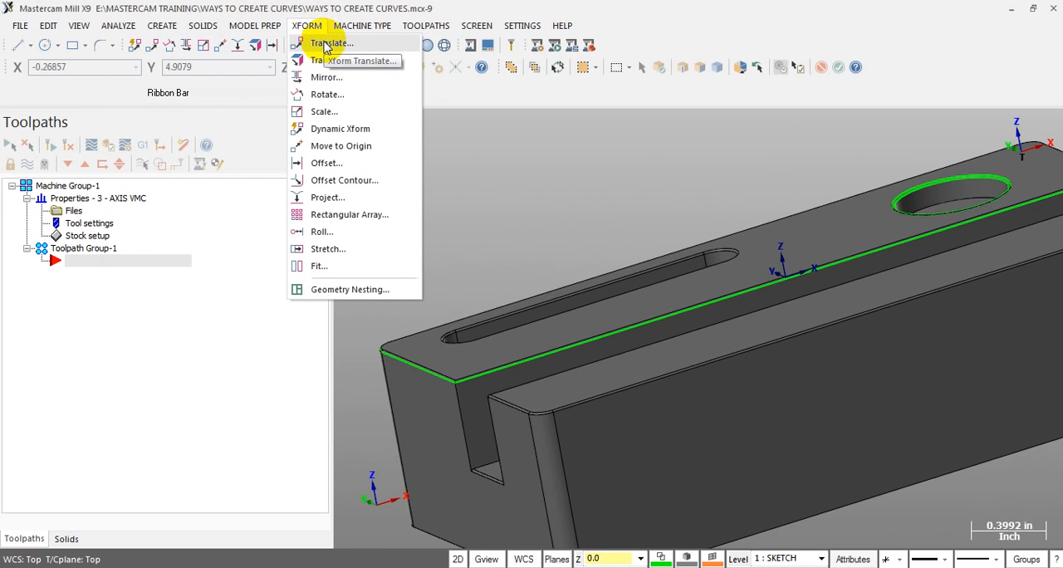
pyautogui.click(328, 199)
pyautogui.scroll(-3, 481, 201)
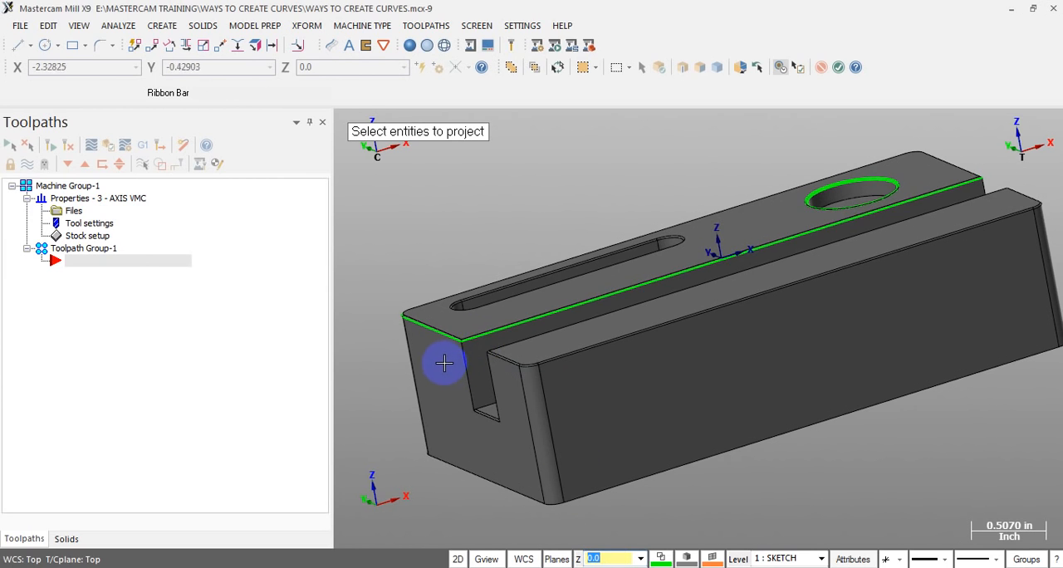
pyautogui.click(437, 334)
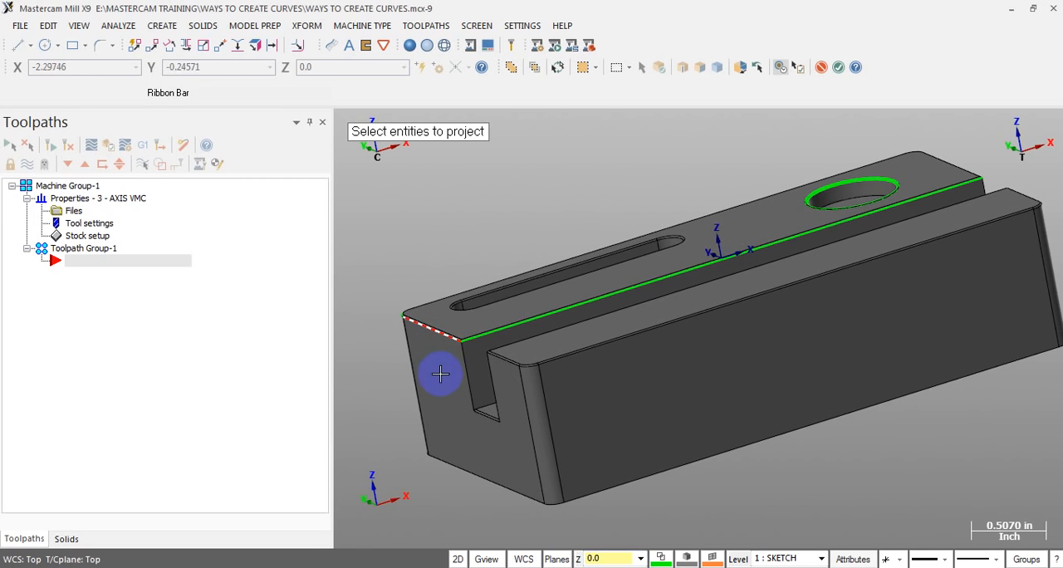
pyautogui.scroll(-2, 510, 393)
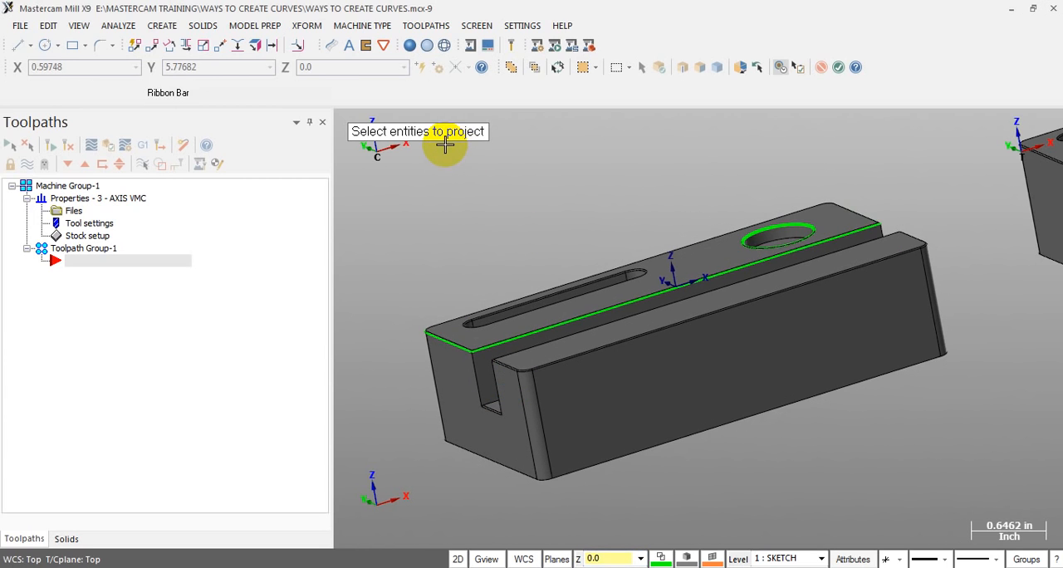
pyautogui.hotkey('alt', '1')
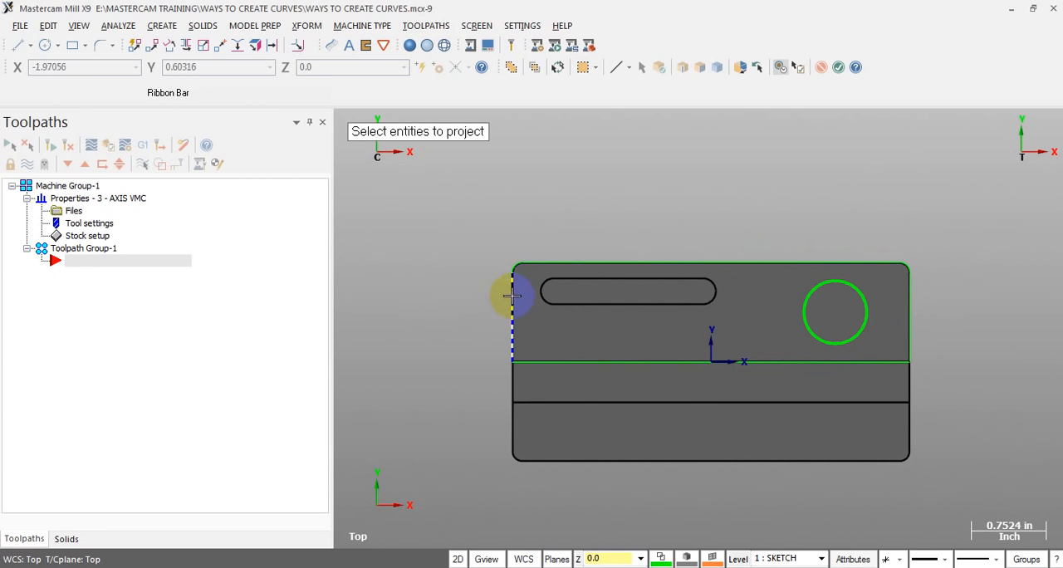
pyautogui.moveTo(467, 225); pyautogui.dragTo(970, 379)
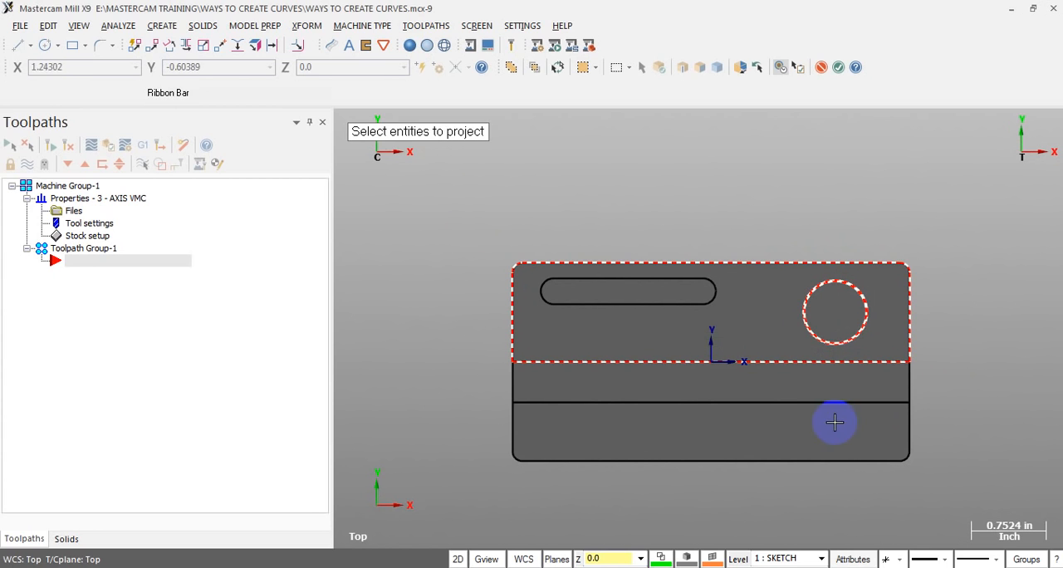
pyautogui.click(802, 312)
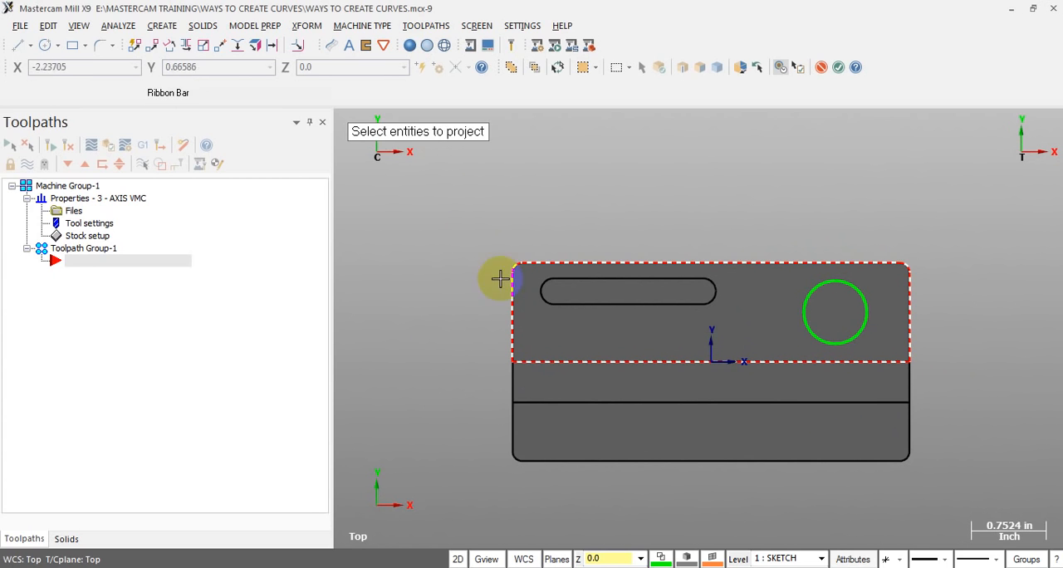
pyautogui.moveTo(799, 404); pyautogui.dragTo(833, 366, button='middle')
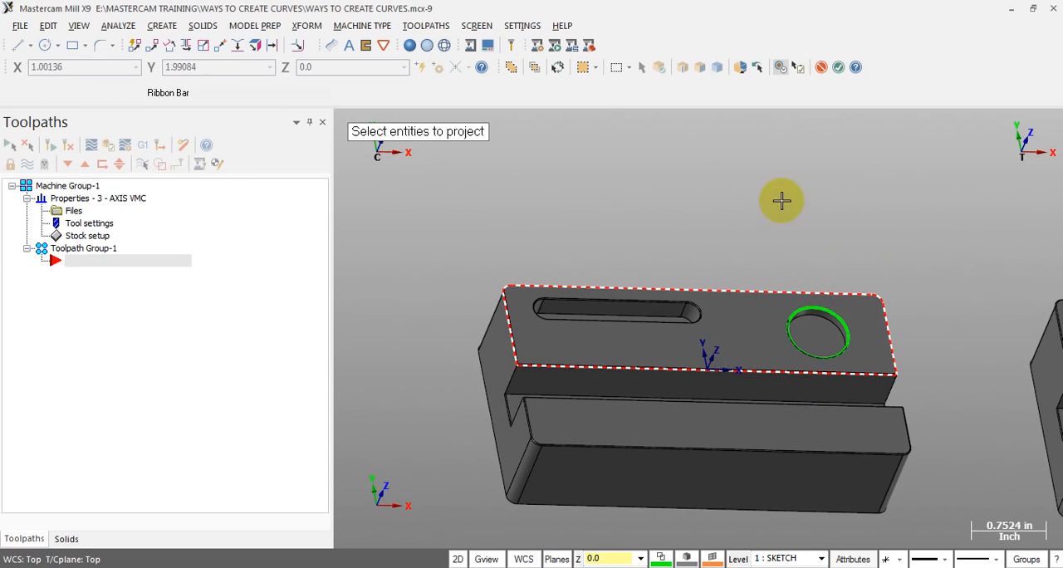
pyautogui.press('Return')
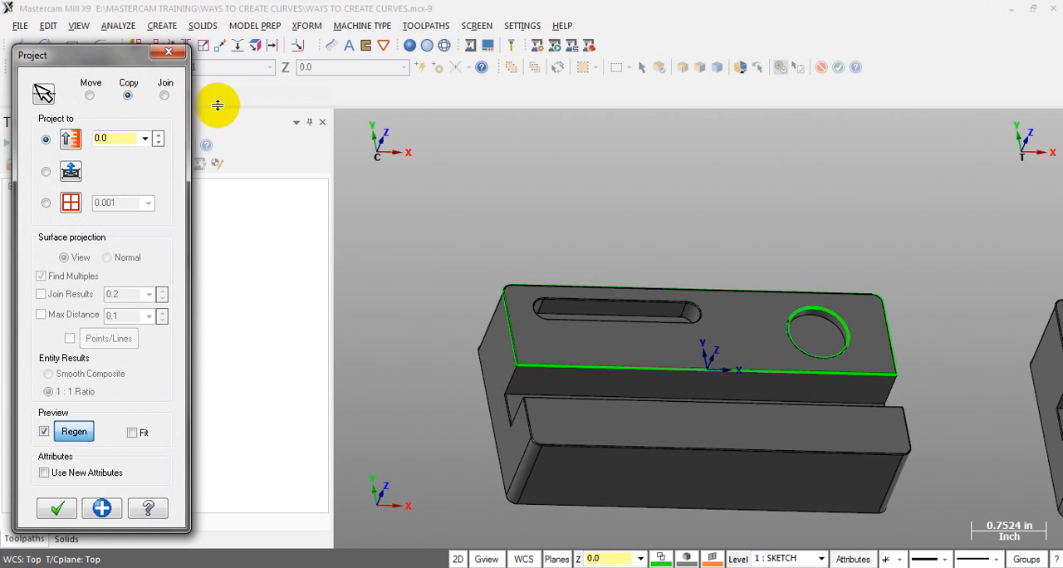
# Compare the projected outline with the original at the chamfered corner, and set the projection to Move instead of Copy
pyautogui.scroll(2, 545, 339)
pyautogui.scroll(10, 504, 337)
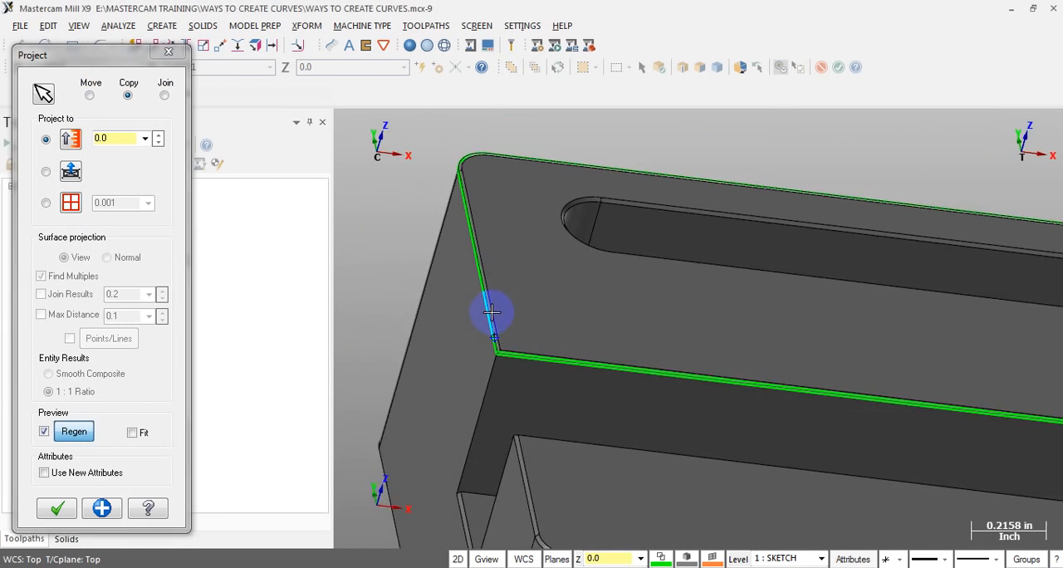
pyautogui.moveTo(519, 368); pyautogui.dragTo(519, 352, button='middle')
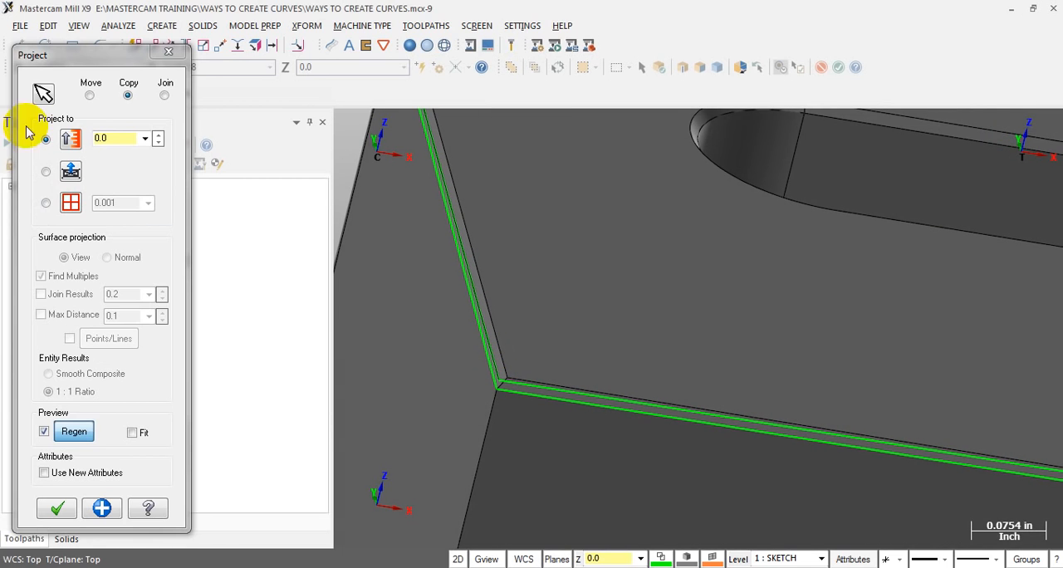
pyautogui.click(85, 98)
pyautogui.moveTo(552, 382); pyautogui.dragTo(515, 374, button='middle')
# Try projecting the outline curves to a depth of 5.0
pyautogui.doubleClick(119, 138)
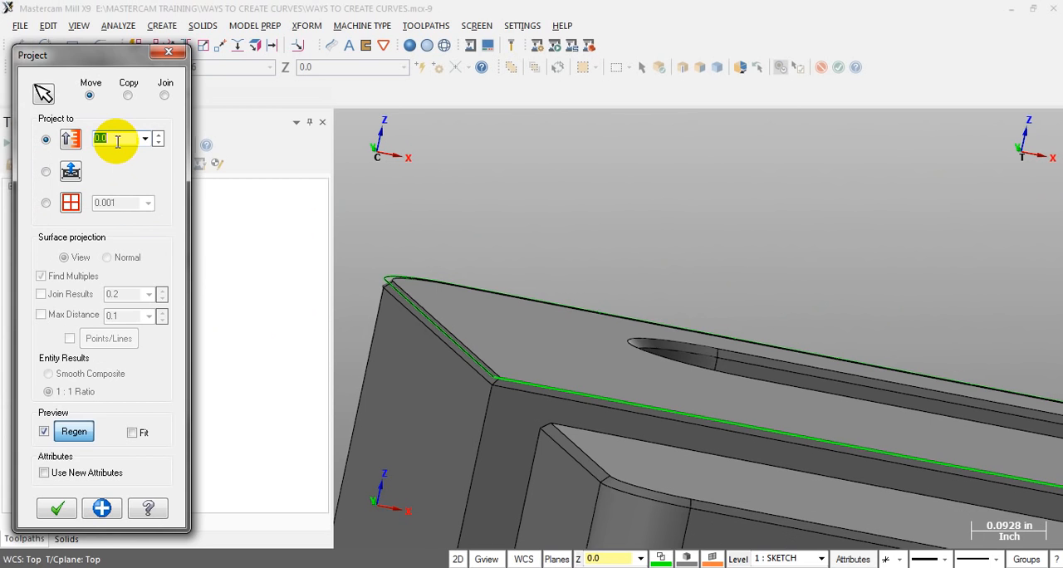
pyautogui.press('Return')
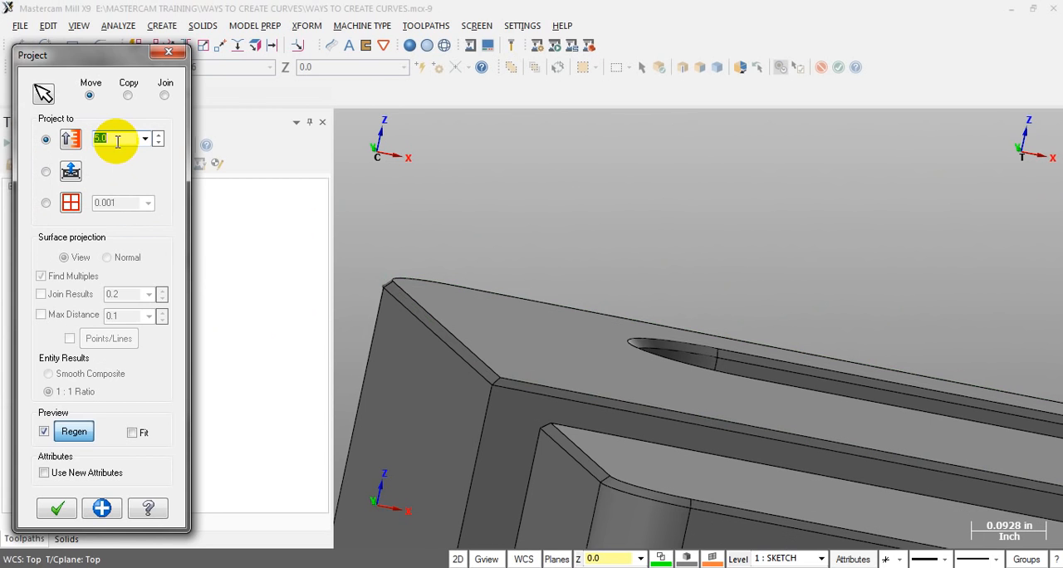
pyautogui.scroll(-5, 560, 353)
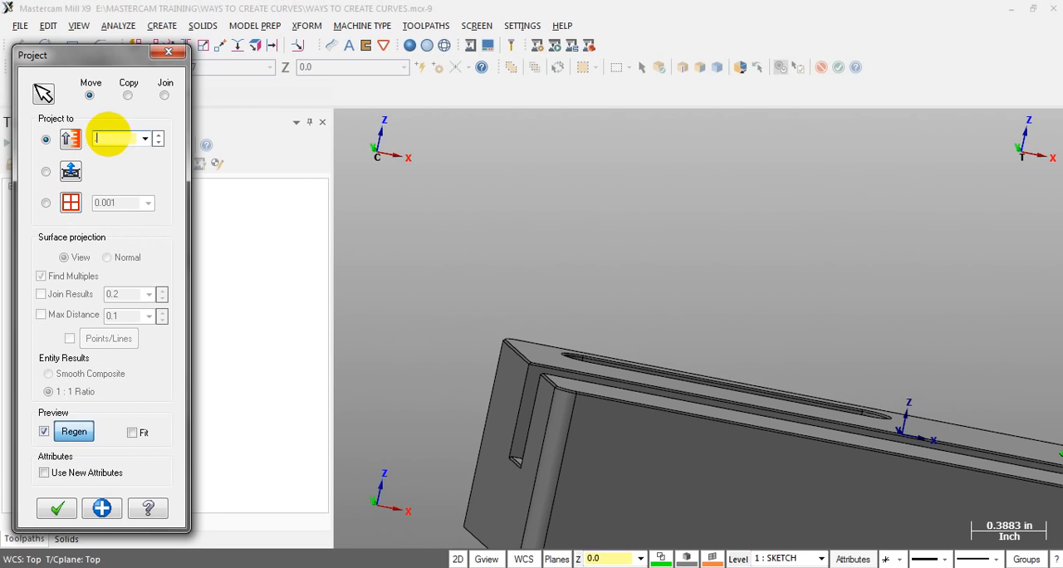
# Set the projection depth to 0.1 and inspect the outline's position relative to the block's upper face
pyautogui.write('.1')
pyautogui.press('Return')
pyautogui.scroll(4, 448, 315)
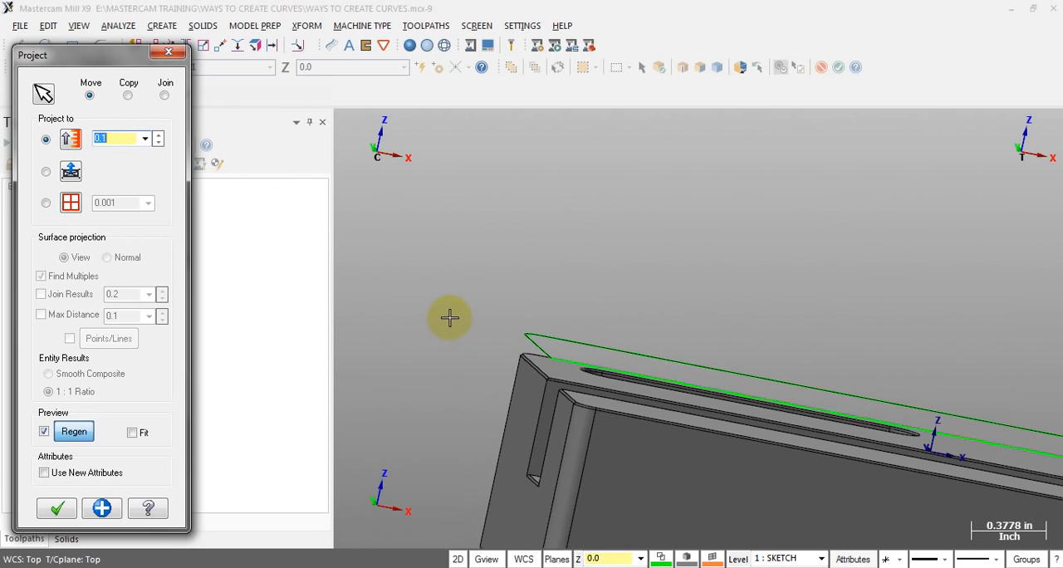
pyautogui.moveTo(587, 366)
pyautogui.mouseDown(button='middle')
pyautogui.moveTo(581, 390)
pyautogui.moveTo(573, 373)
pyautogui.moveTo(585, 368)
pyautogui.mouseUp(button='middle')
pyautogui.scroll(2, 565, 365)
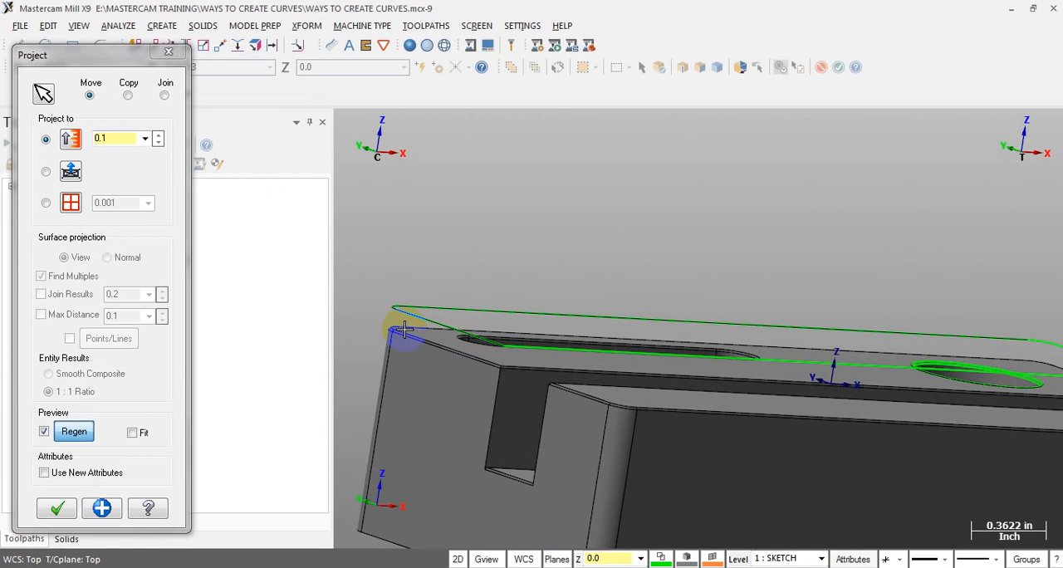
# Move the outline curves to a projection depth of 0, accept the projection, and inspect the result at the upper face's corner
pyautogui.doubleClick(124, 138)
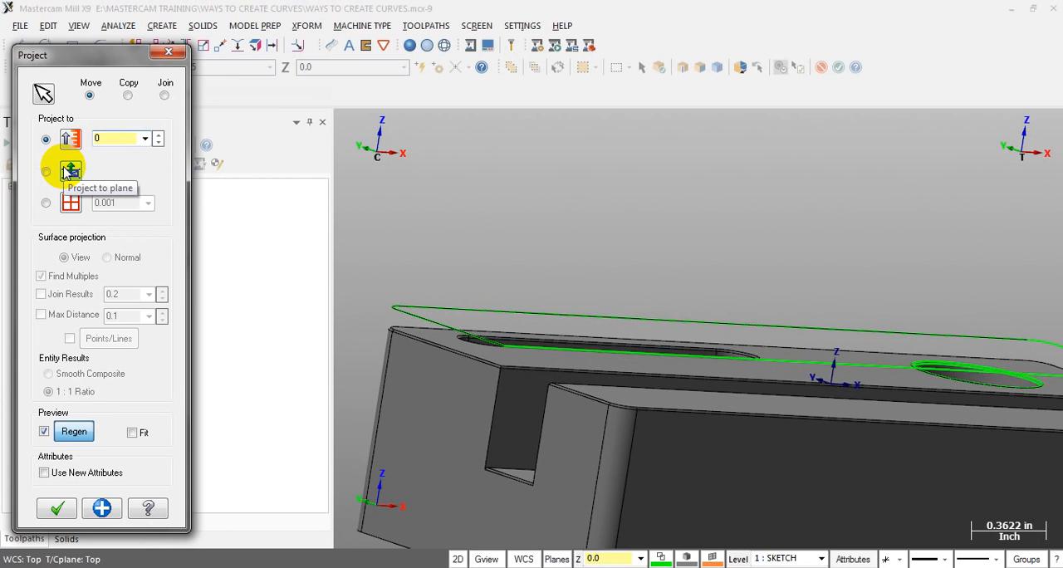
pyautogui.click(43, 204)
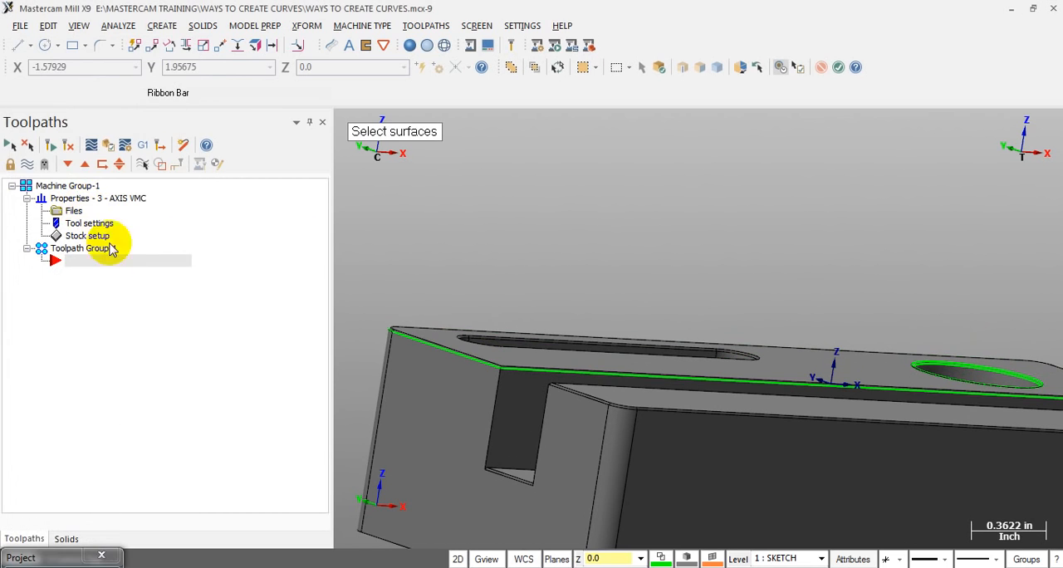
pyautogui.click(689, 341)
pyautogui.press('Return')
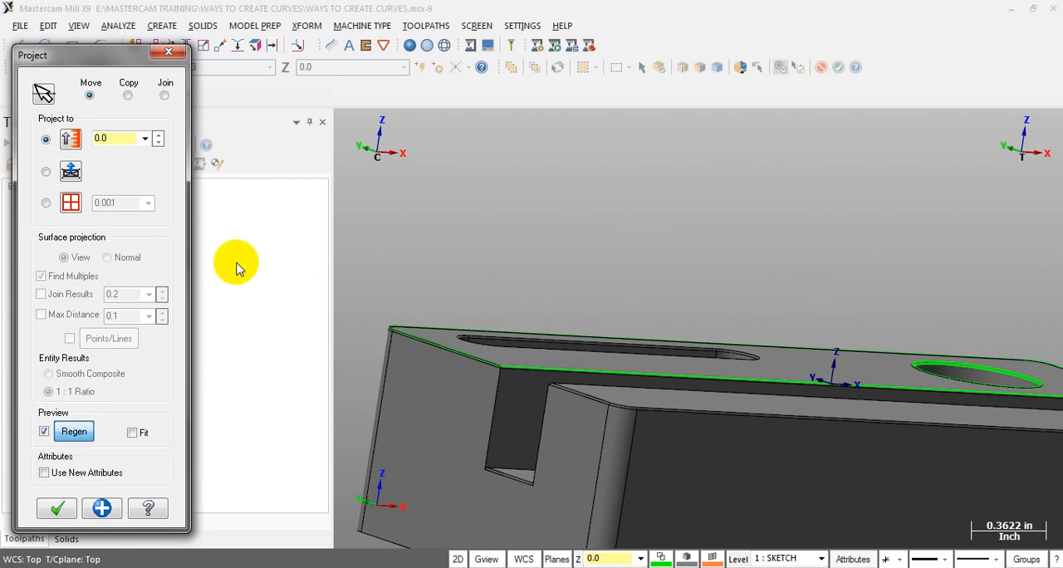
pyautogui.click(58, 506)
pyautogui.scroll(2, 499, 353)
pyautogui.moveTo(494, 350); pyautogui.dragTo(474, 335, button='middle')
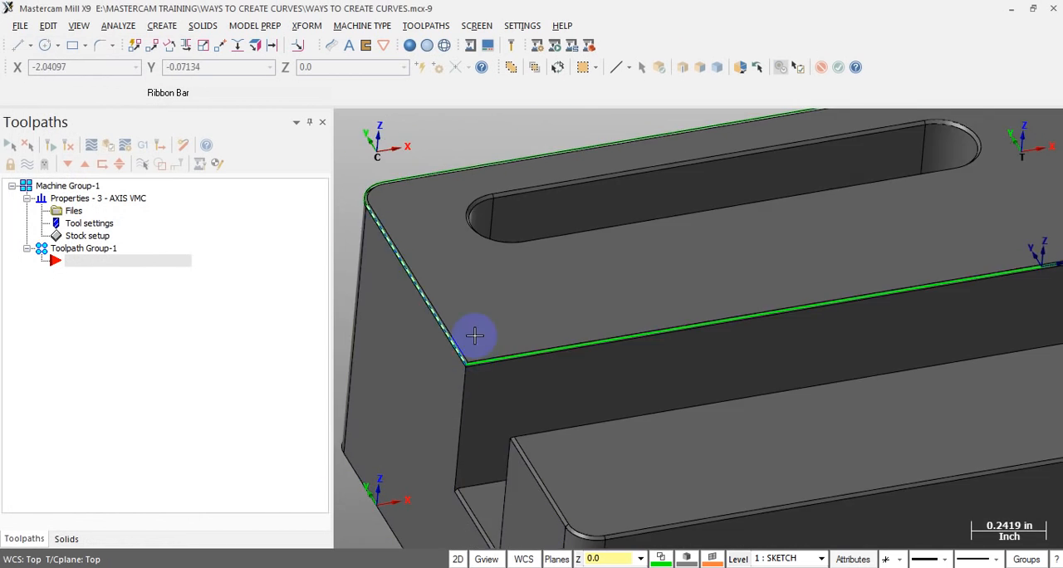
pyautogui.scroll(4, 473, 335)
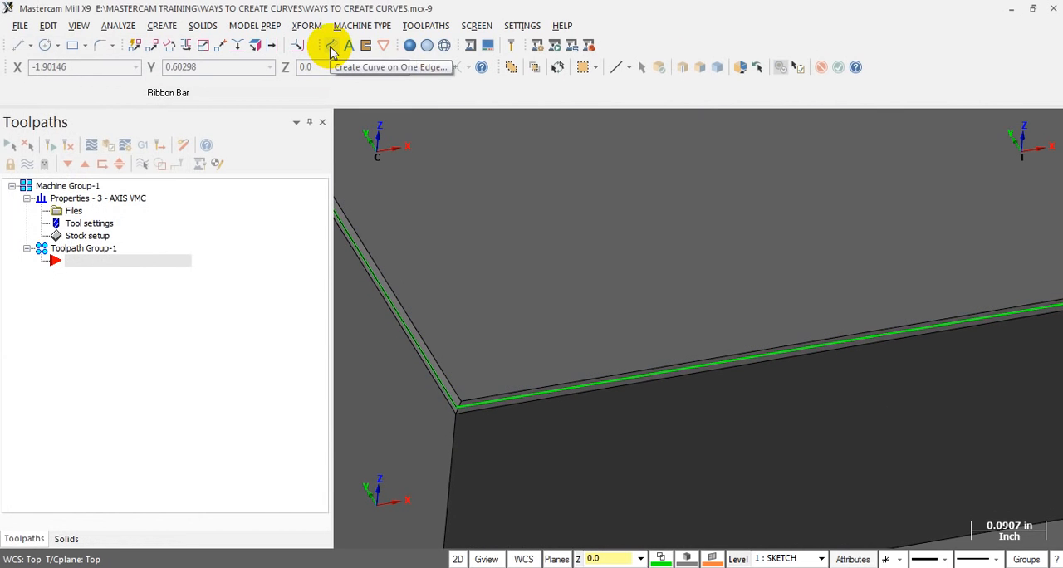
# Delete all the outline and pocket curves extracted from the first block
pyautogui.click(331, 51)
pyautogui.scroll(-7, 534, 316)
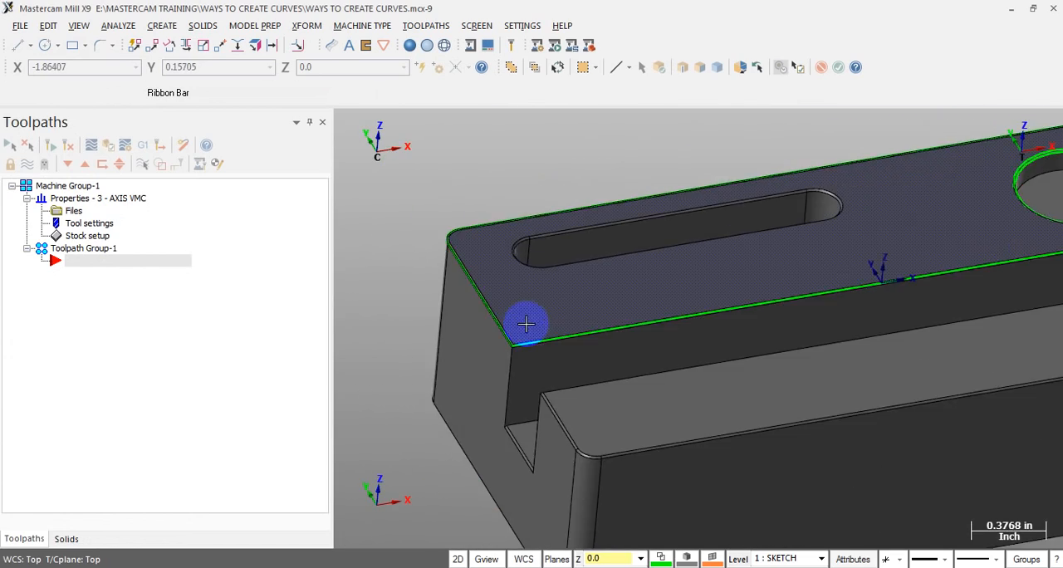
pyautogui.moveTo(556, 318); pyautogui.dragTo(591, 316, button='middle')
pyautogui.click(590, 315)
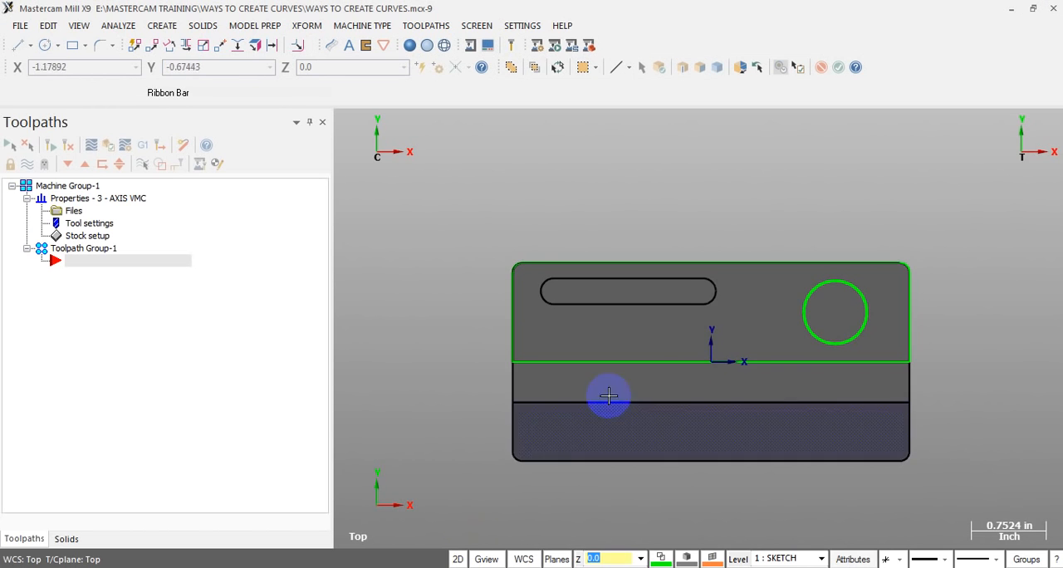
pyautogui.scroll(2, 837, 387)
pyautogui.moveTo(375, 177); pyautogui.dragTo(973, 368)
pyautogui.press('Escape')
pyautogui.moveTo(752, 375); pyautogui.dragTo(784, 270, button='middle')
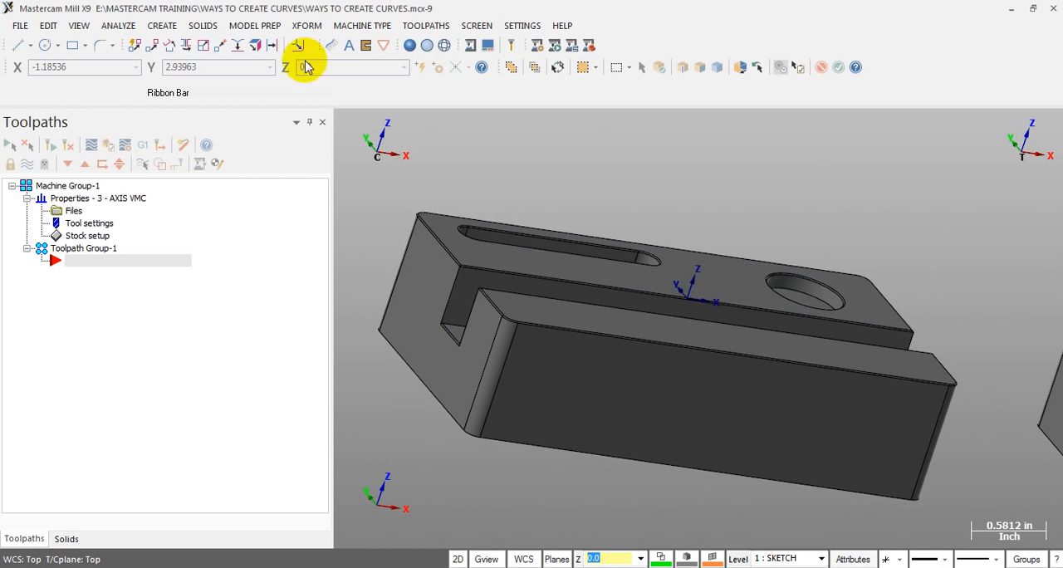
# Start the Curve on All Edges command for the first block
pyautogui.click(166, 27)
pyautogui.moveTo(198, 146)
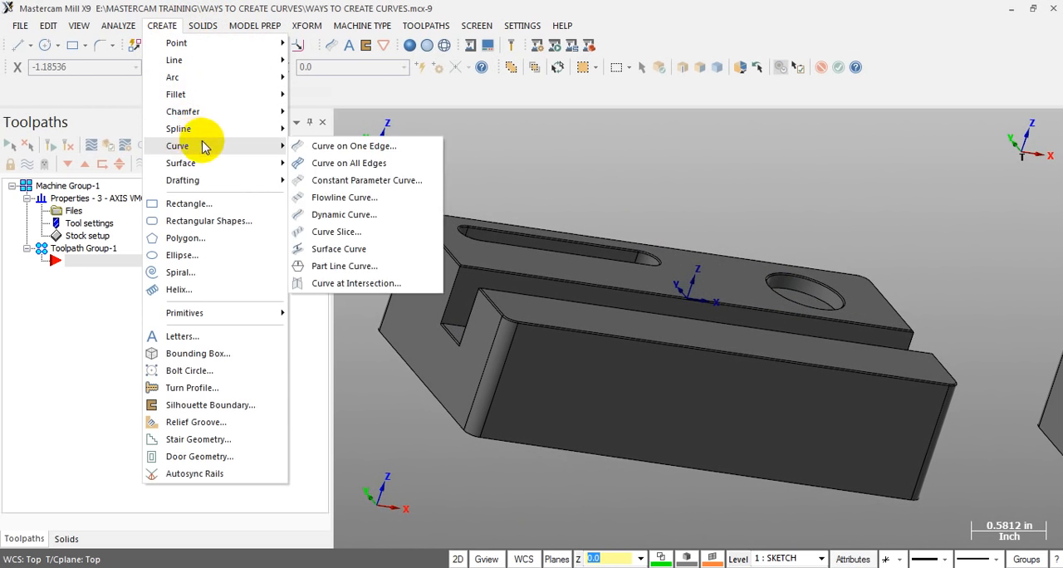
pyautogui.click(365, 164)
pyautogui.scroll(2, 615, 179)
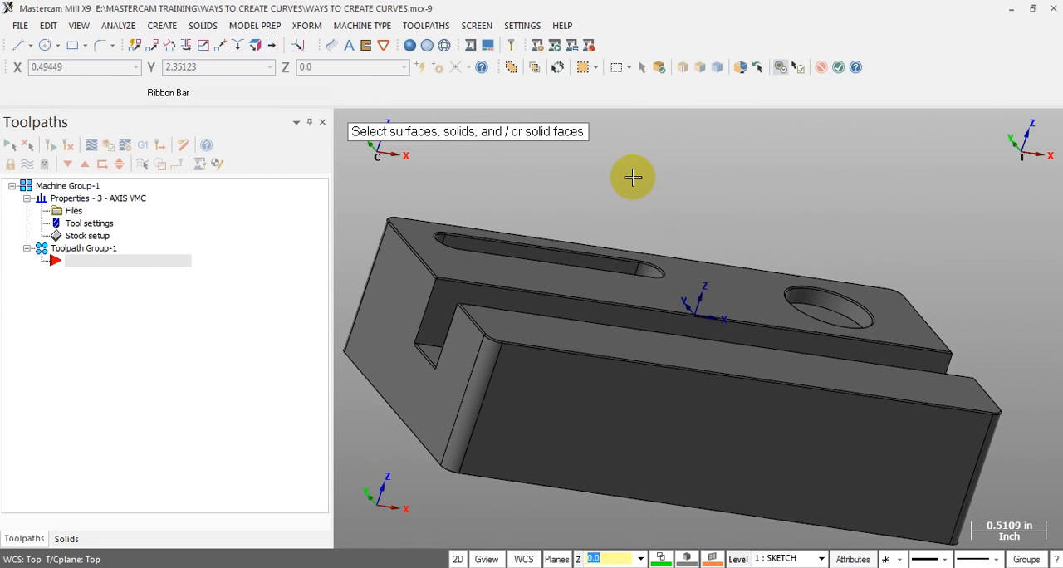
pyautogui.scroll(-2, 788, 254)
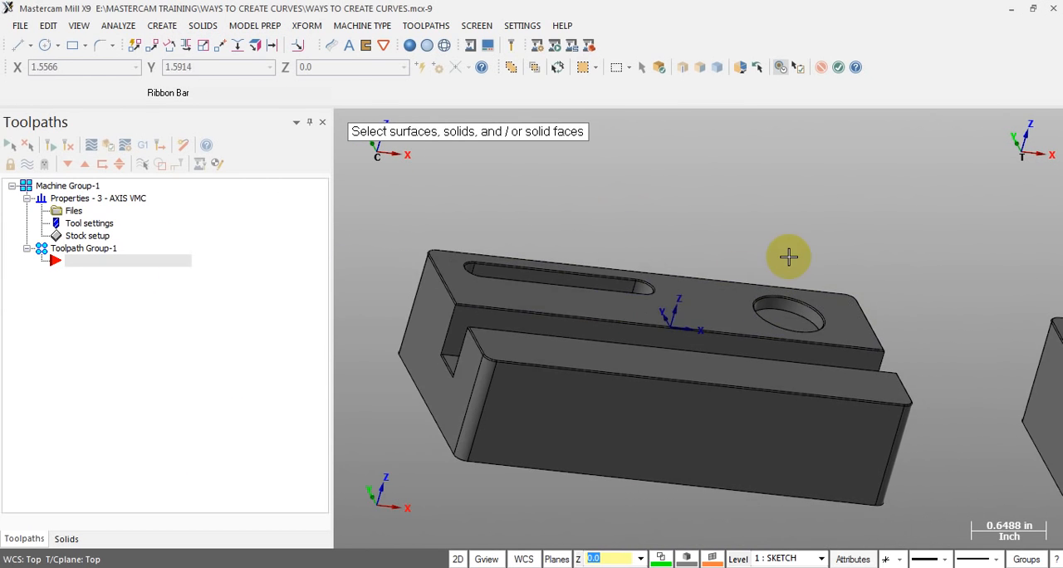
pyautogui.scroll(3, 498, 220)
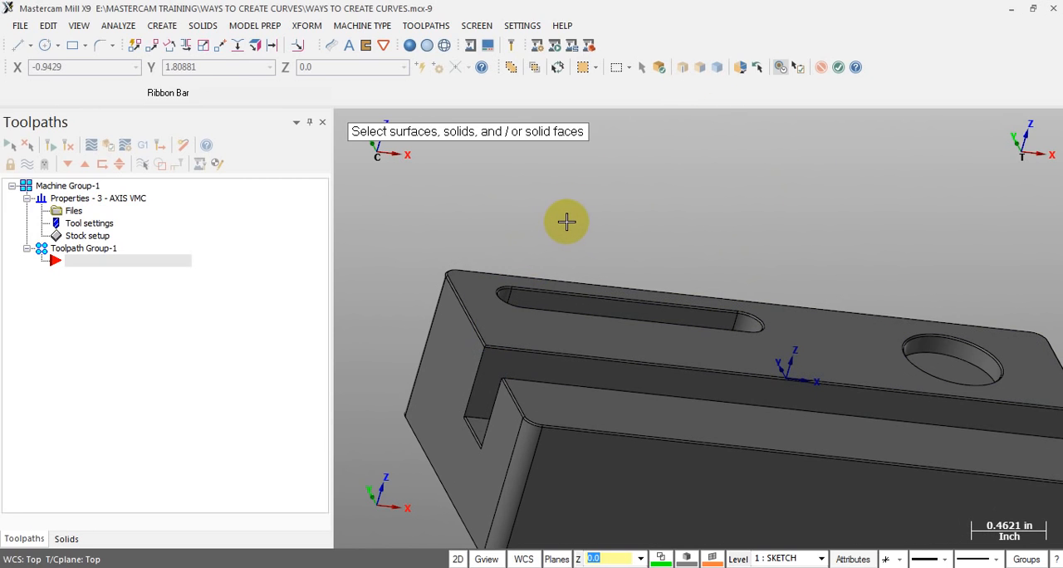
pyautogui.scroll(-1, 567, 221)
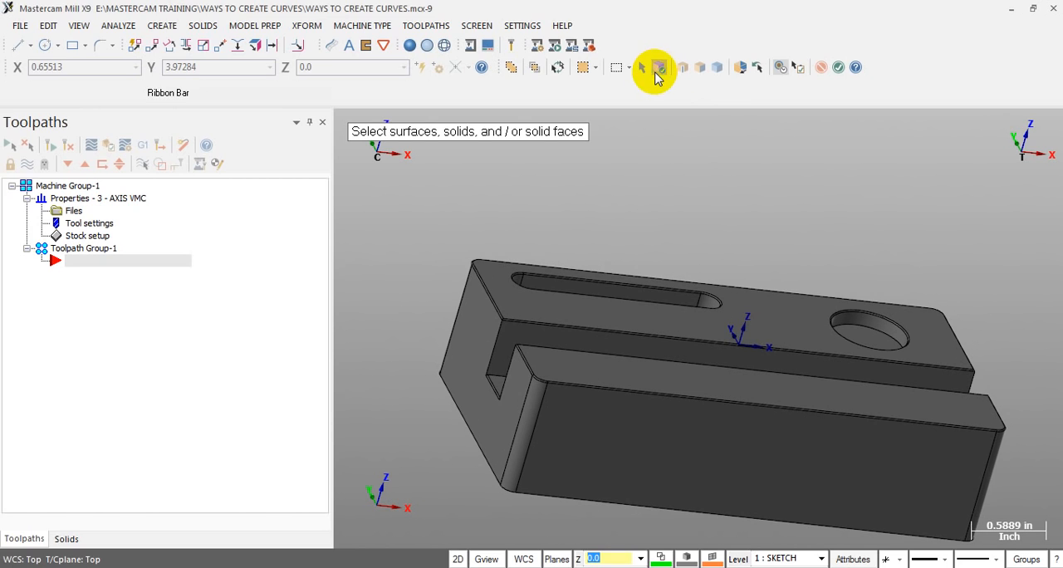
# Try selecting the whole solid block for edge curves
pyautogui.click(658, 70)
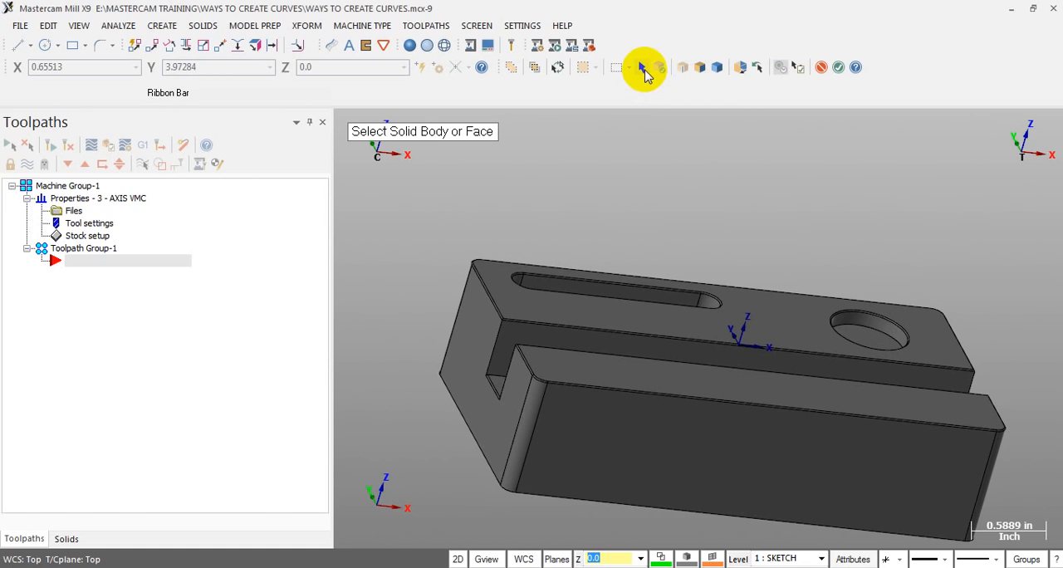
pyautogui.click(656, 69)
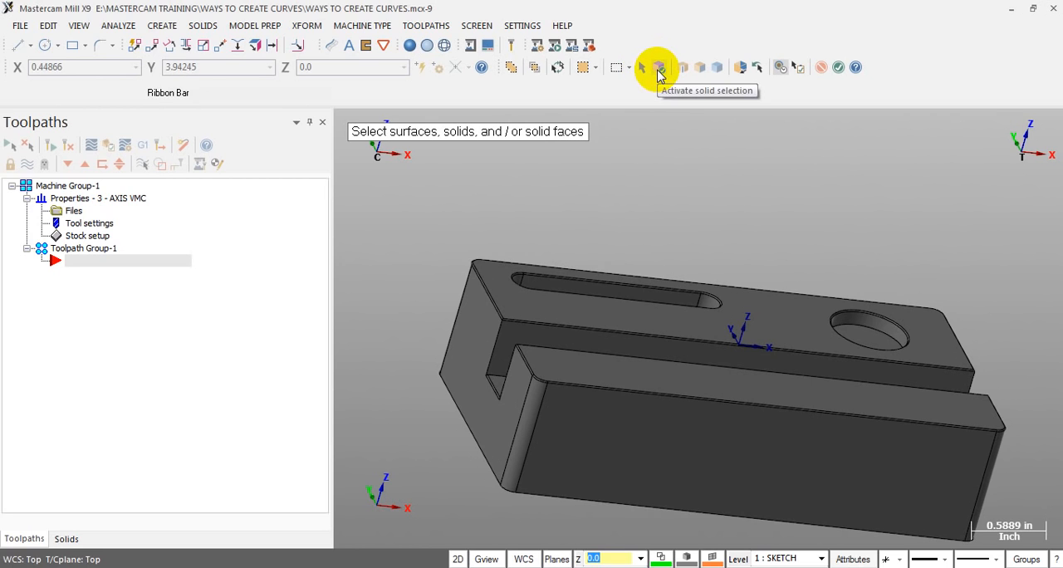
pyautogui.click(558, 366)
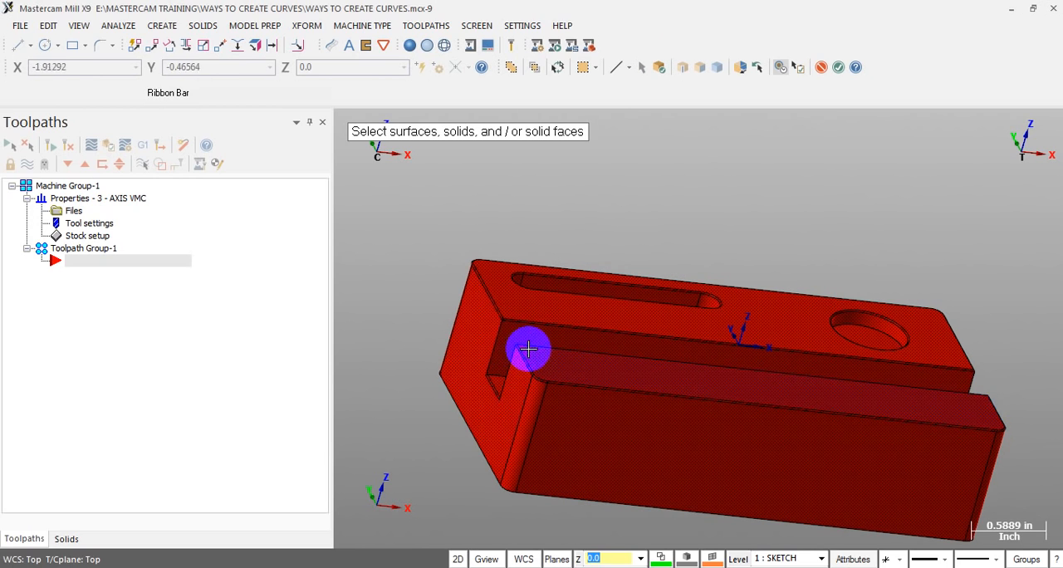
pyautogui.click(666, 297)
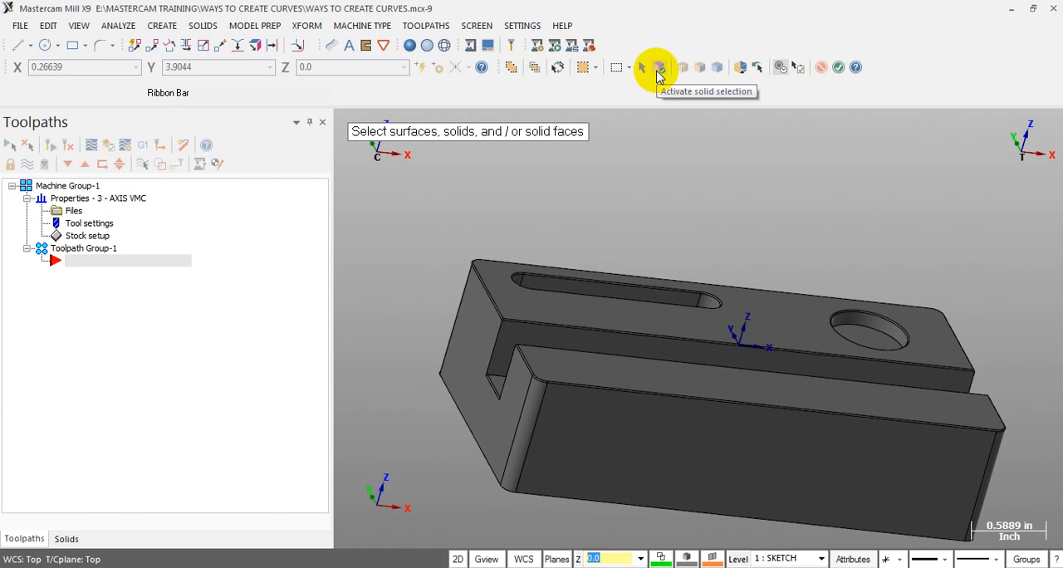
# Restrict the solid selection to faces and select only the upward-facing face of the block's lower ledge
pyautogui.click(658, 72)
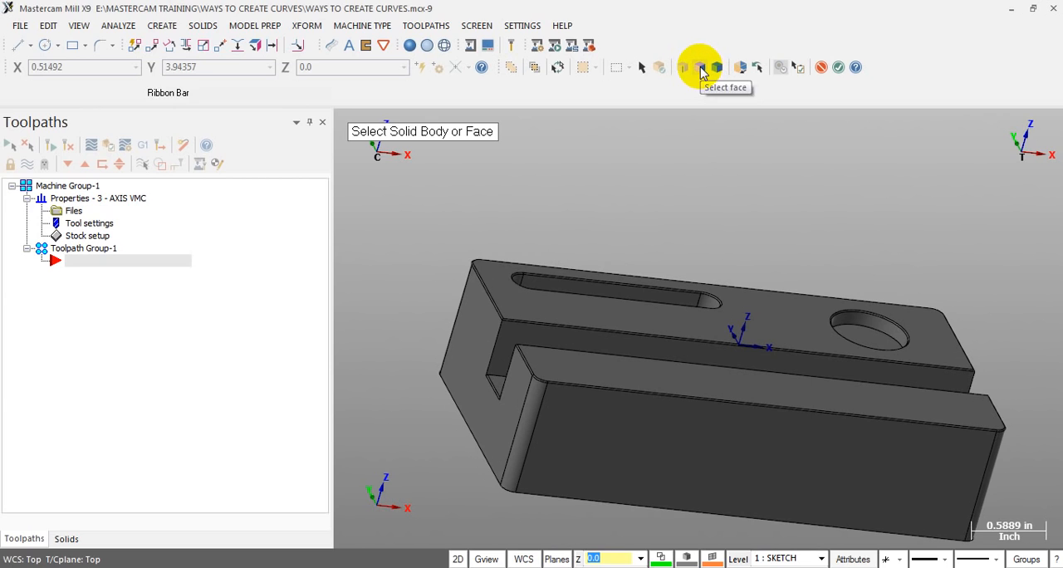
pyautogui.click(701, 73)
pyautogui.scroll(5, 657, 263)
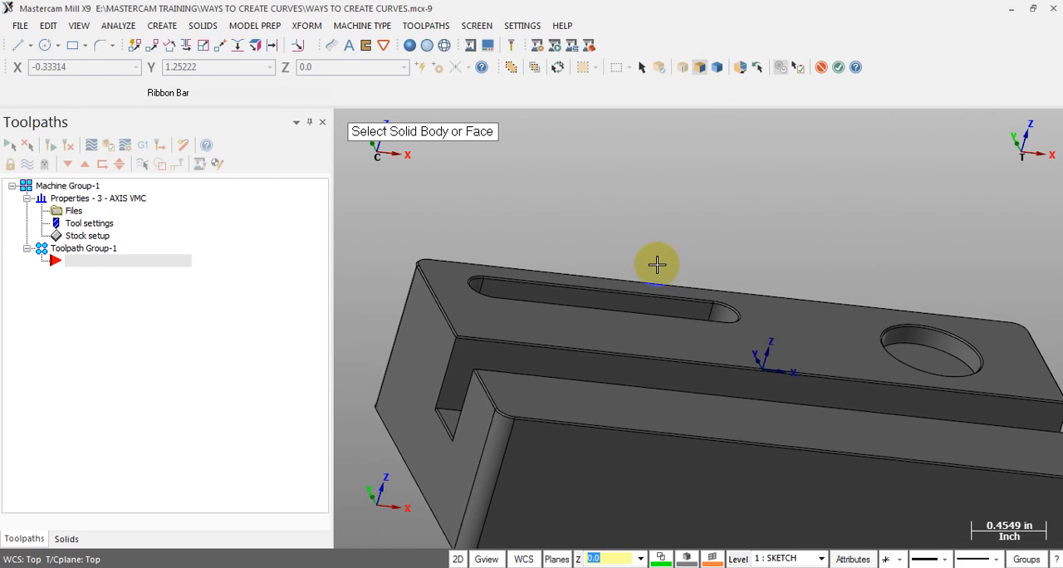
pyautogui.moveTo(680, 238); pyautogui.dragTo(682, 243, button='middle')
pyautogui.scroll(-5, 679, 230)
pyautogui.scroll(7, 580, 414)
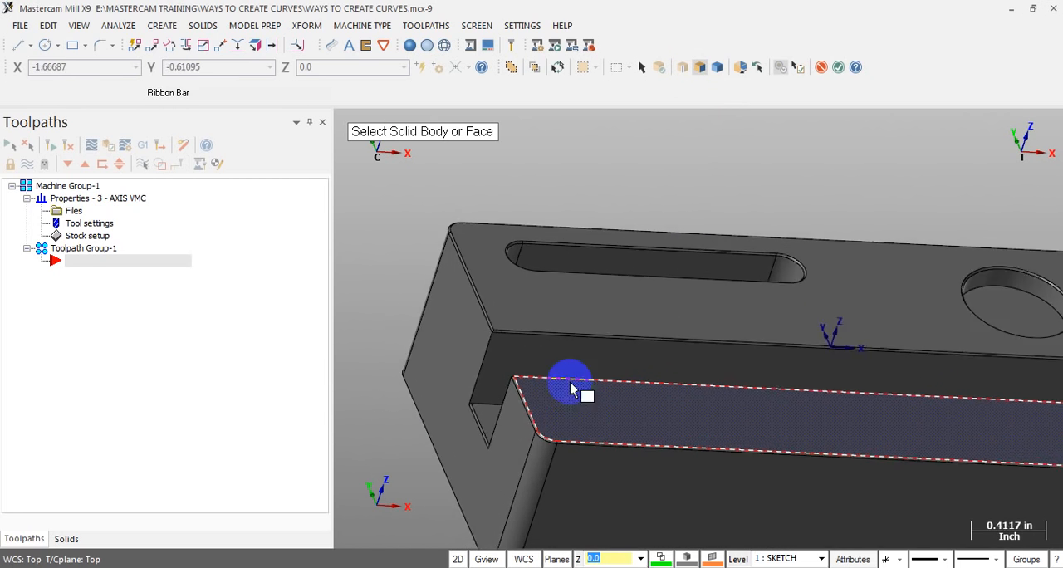
pyautogui.scroll(-3, 551, 281)
pyautogui.scroll(-3, 653, 423)
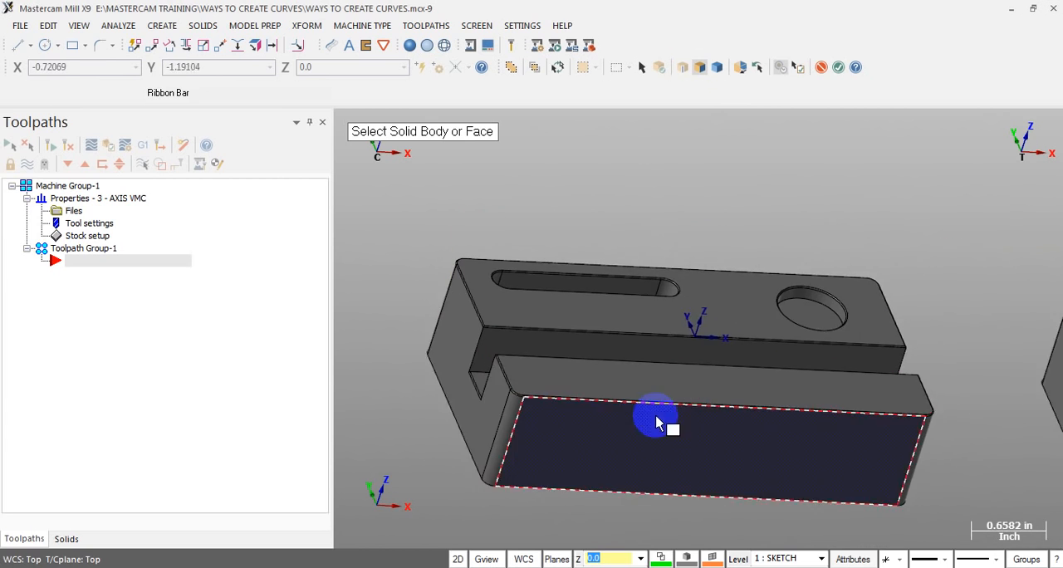
pyautogui.scroll(5, 486, 387)
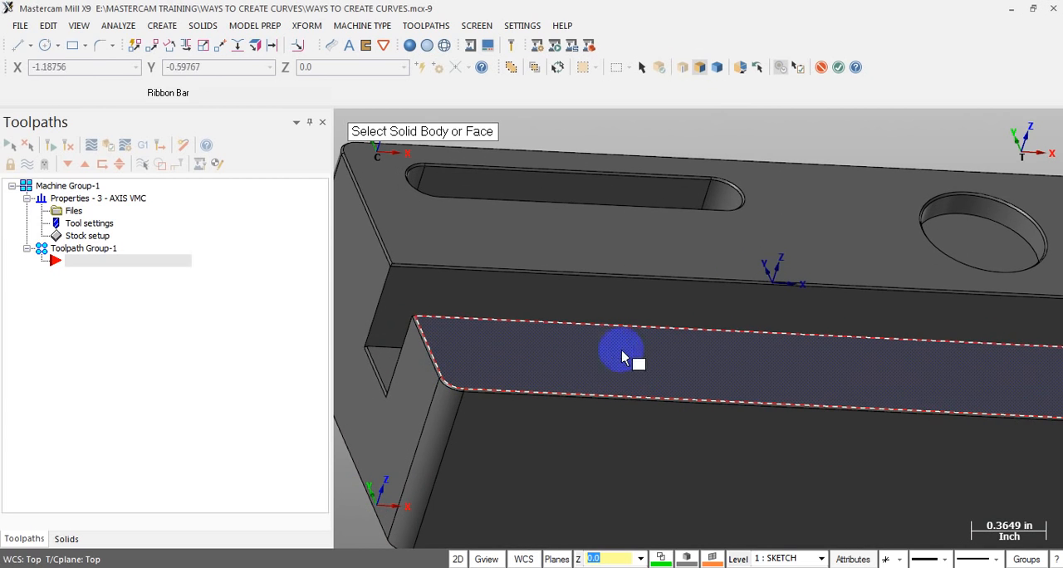
pyautogui.scroll(-2, 624, 365)
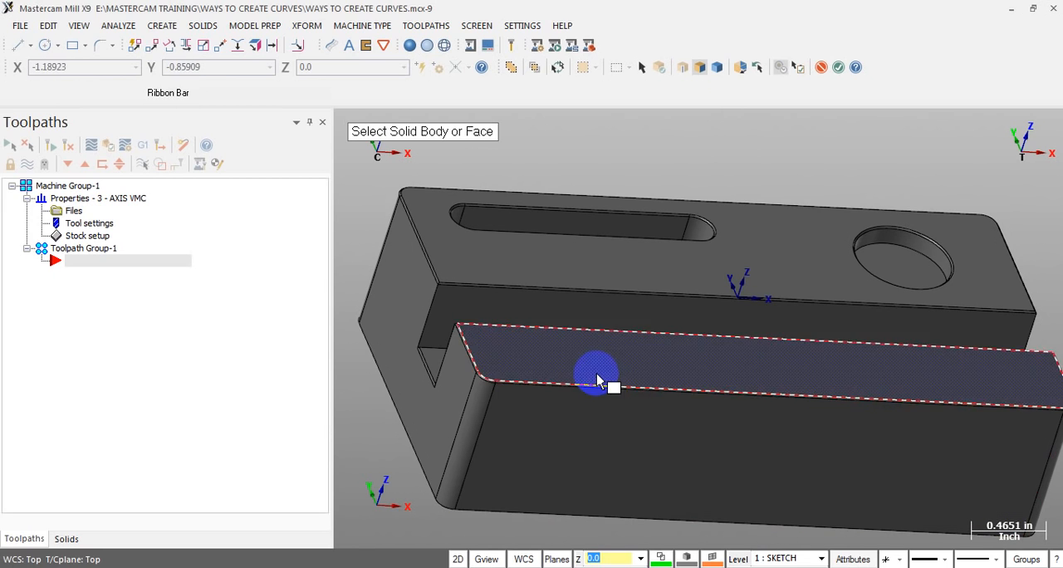
pyautogui.click(593, 373)
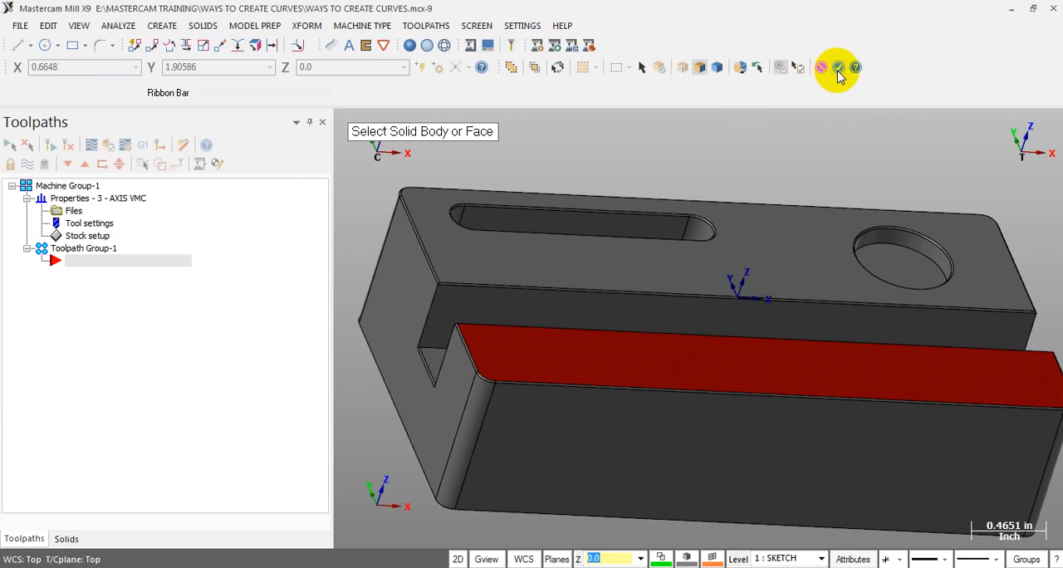
pyautogui.click(762, 215)
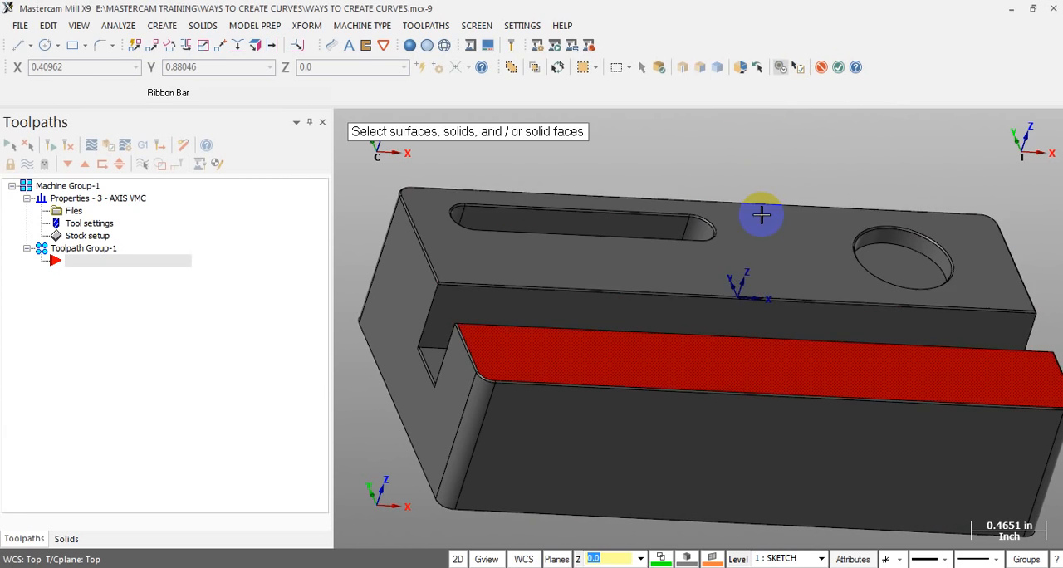
# Create curves on all edges of the selected ledge face and inspect them at its sharp corner
pyautogui.press('Return')
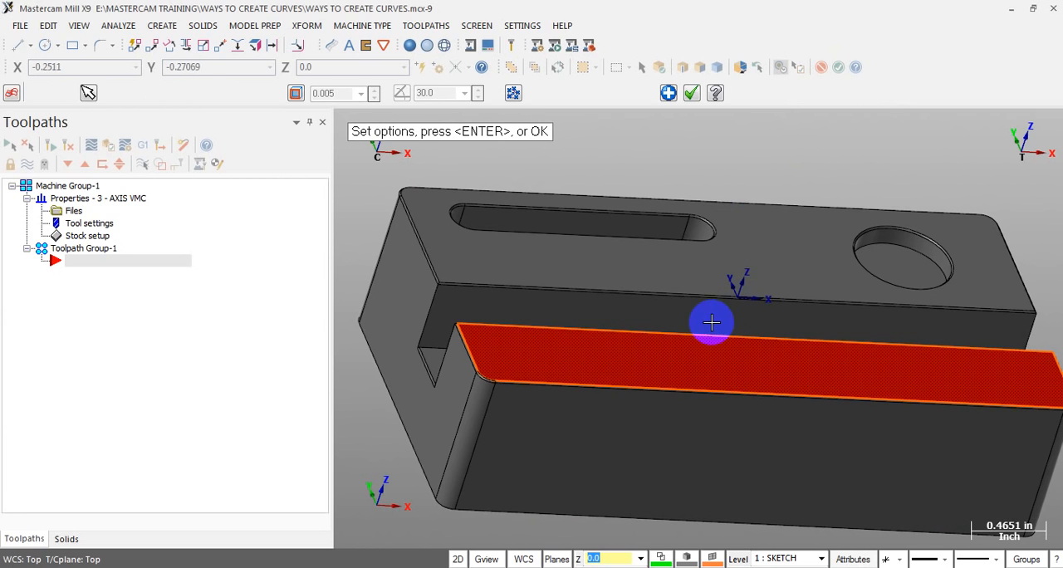
pyautogui.scroll(-2, 712, 321)
pyautogui.moveTo(731, 339); pyautogui.dragTo(672, 343, button='middle')
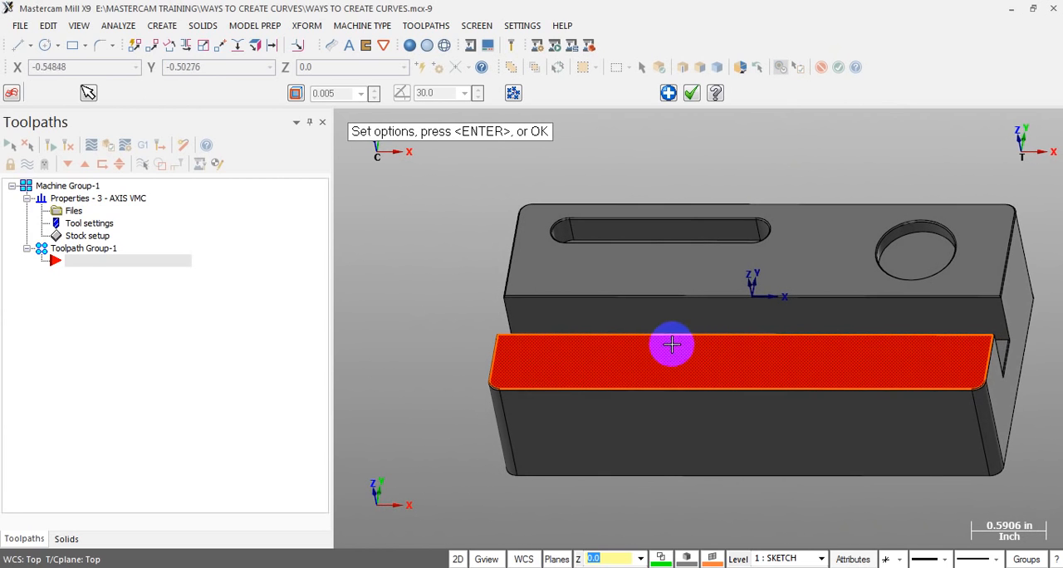
pyautogui.click(423, 256)
pyautogui.moveTo(685, 338)
pyautogui.mouseDown(button='middle')
pyautogui.moveTo(688, 358)
pyautogui.moveTo(785, 352)
pyautogui.moveTo(567, 342)
pyautogui.moveTo(550, 360)
pyautogui.moveTo(590, 354)
pyautogui.moveTo(554, 333)
pyautogui.moveTo(487, 328)
pyautogui.moveTo(491, 346)
pyautogui.moveTo(455, 337)
pyautogui.moveTo(434, 349)
pyautogui.moveTo(469, 291)
pyautogui.mouseUp(button='middle')
pyautogui.scroll(2, 567, 342)
pyautogui.scroll(-1, 470, 290)
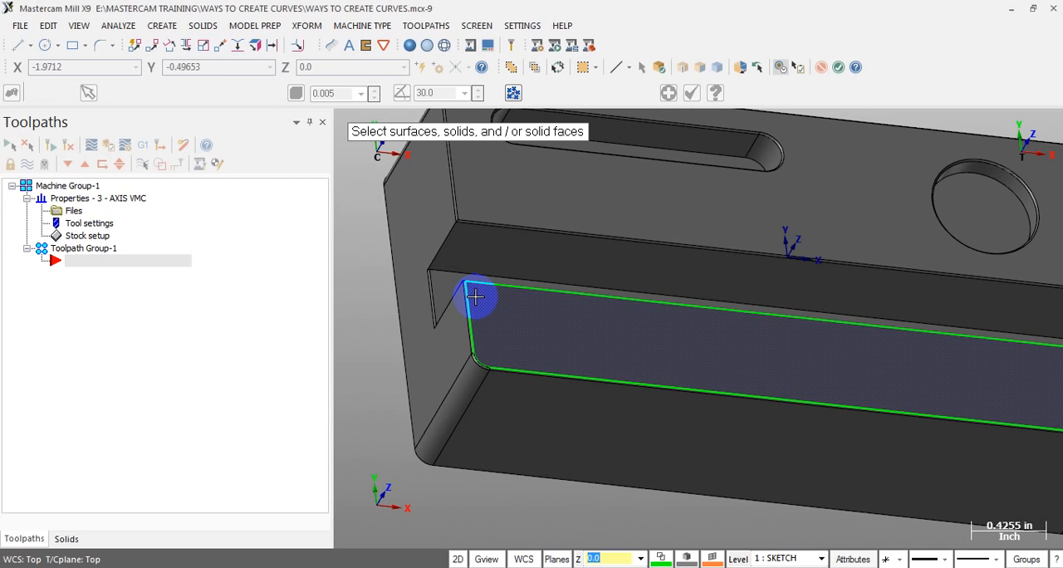
# Leave the curve command and, in the Top view, delete the curves around the ledge face
pyautogui.hotkey('alt', '1')
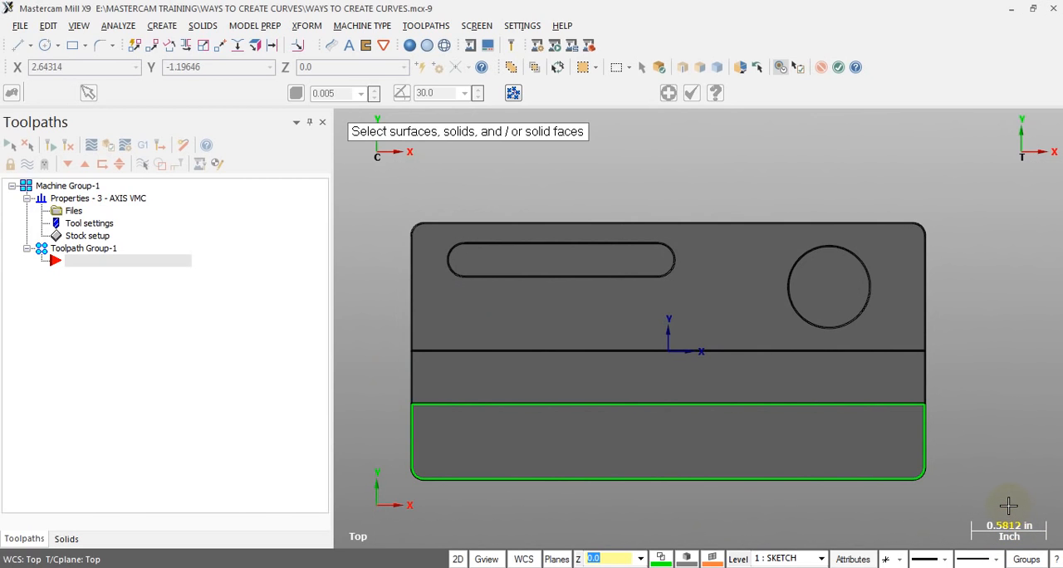
pyautogui.press('Escape')
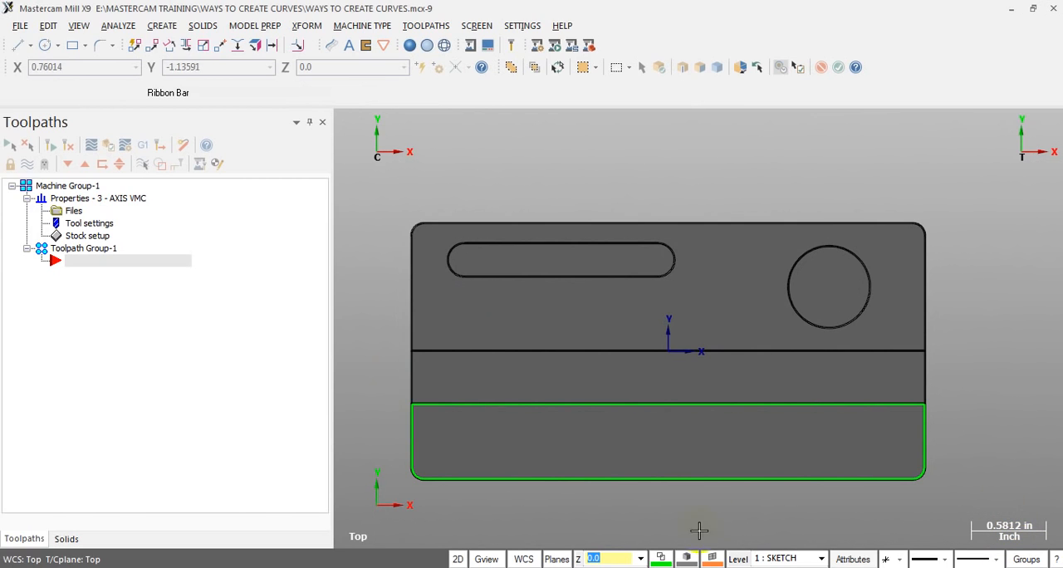
pyautogui.moveTo(351, 379); pyautogui.dragTo(966, 502)
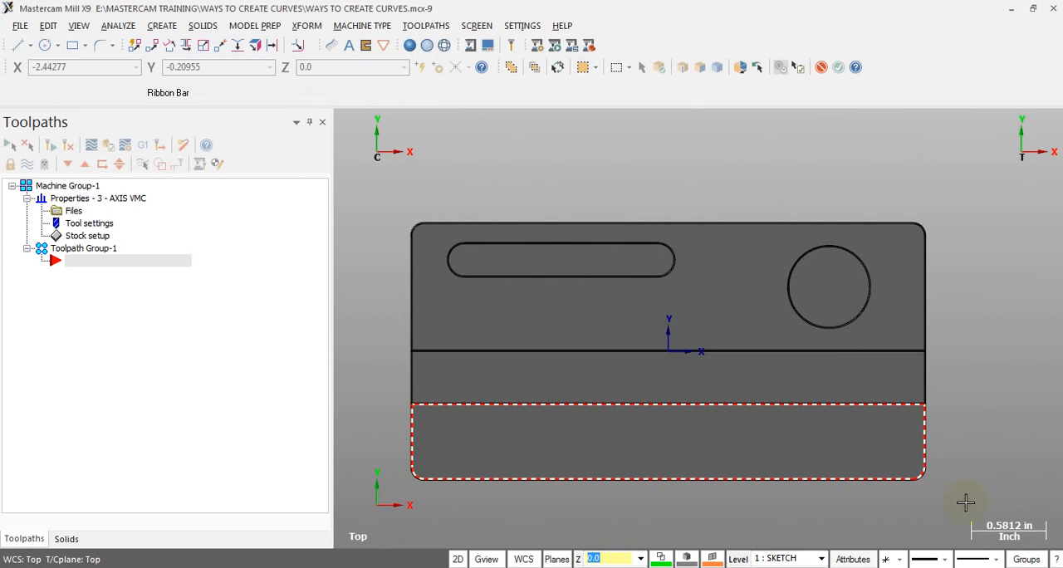
pyautogui.press('Escape')
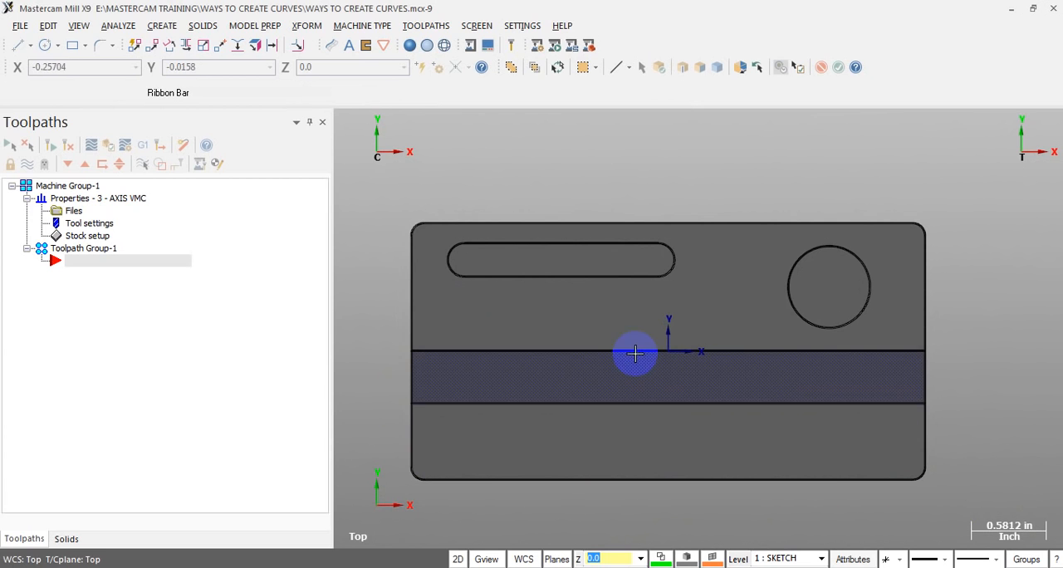
pyautogui.moveTo(636, 352); pyautogui.dragTo(745, 328, button='middle')
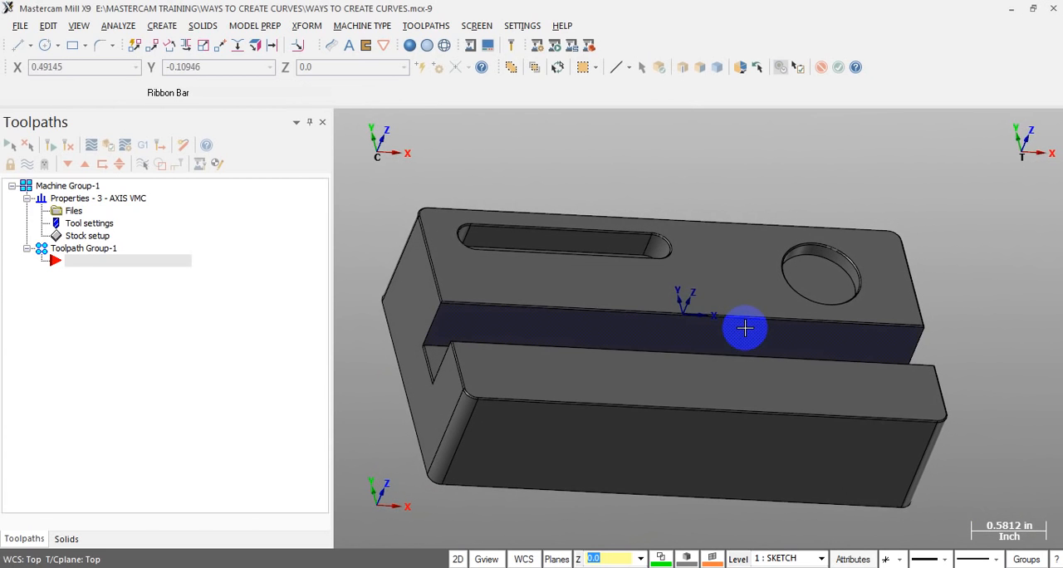
pyautogui.moveTo(745, 328); pyautogui.dragTo(562, 254, button='middle')
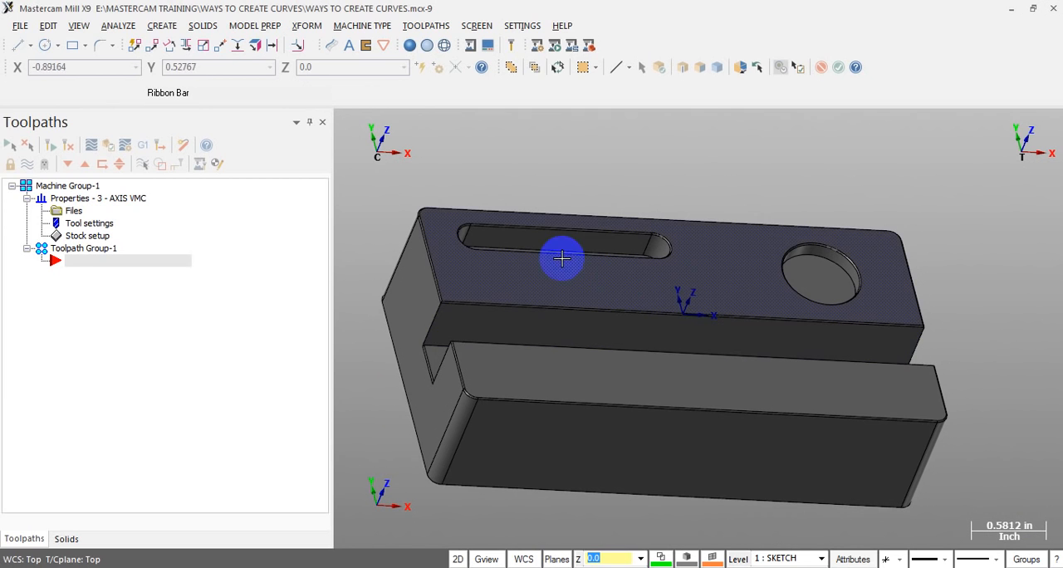
pyautogui.scroll(-3, 581, 280)
pyautogui.scroll(-2, 548, 297)
pyautogui.scroll(4, 585, 320)
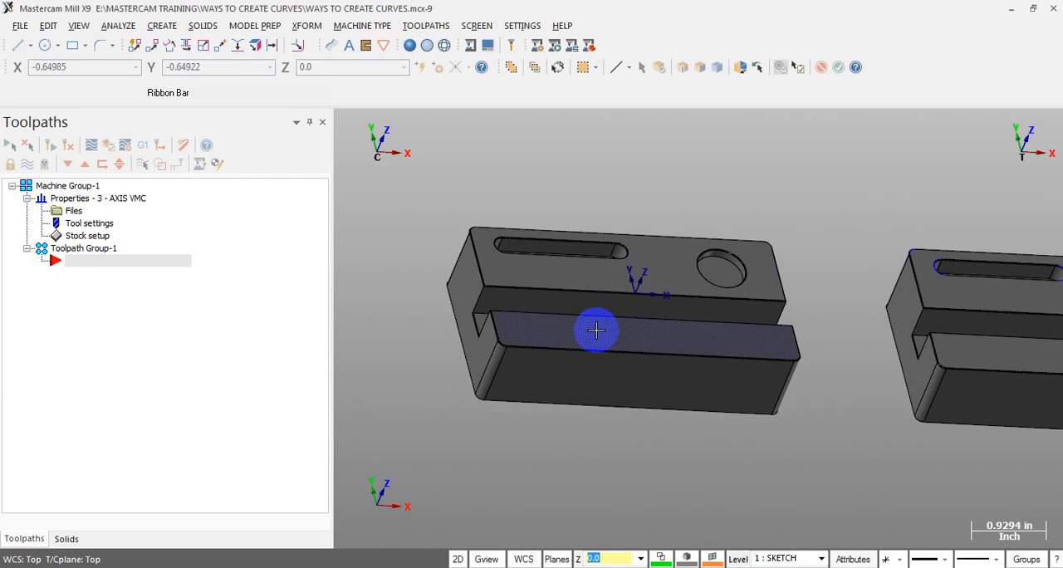
pyautogui.scroll(-6, 507, 308)
pyautogui.scroll(3, 1048, 287)
pyautogui.scroll(-4, 645, 286)
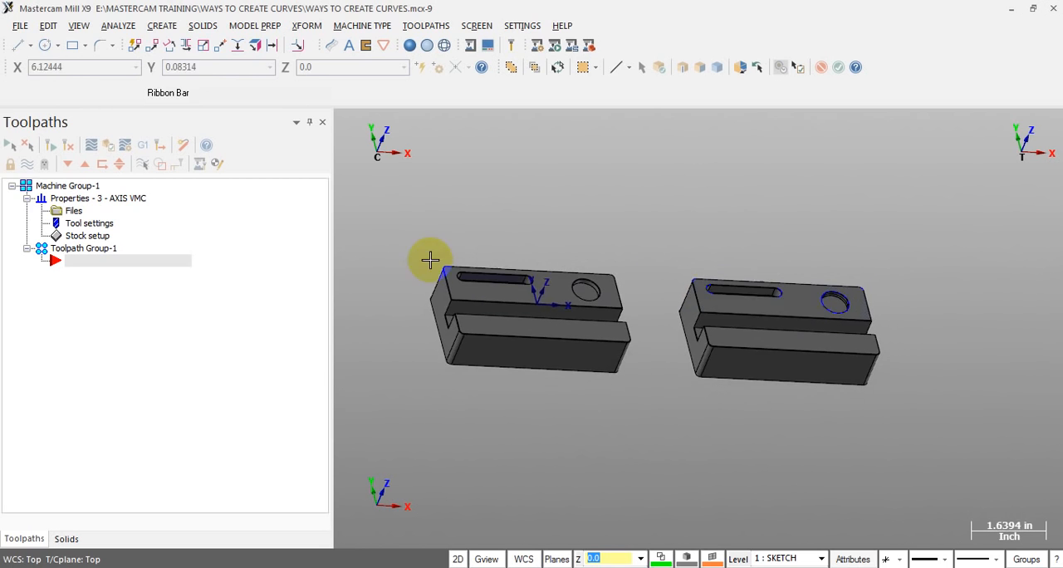
pyautogui.scroll(8, 452, 268)
pyautogui.moveTo(548, 299); pyautogui.dragTo(495, 289, button='middle')
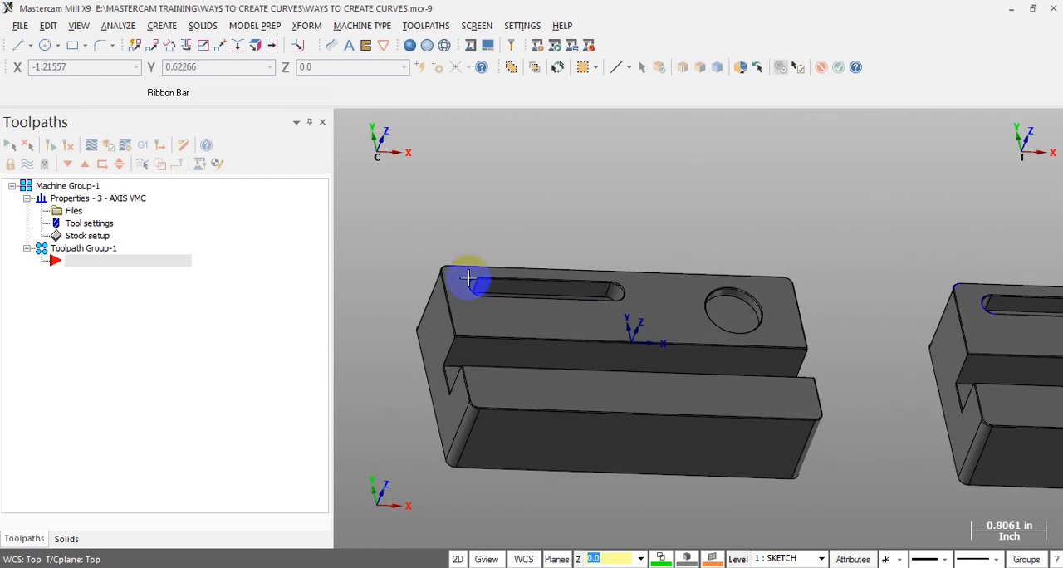
pyautogui.scroll(-2, 449, 283)
pyautogui.click(842, 329)
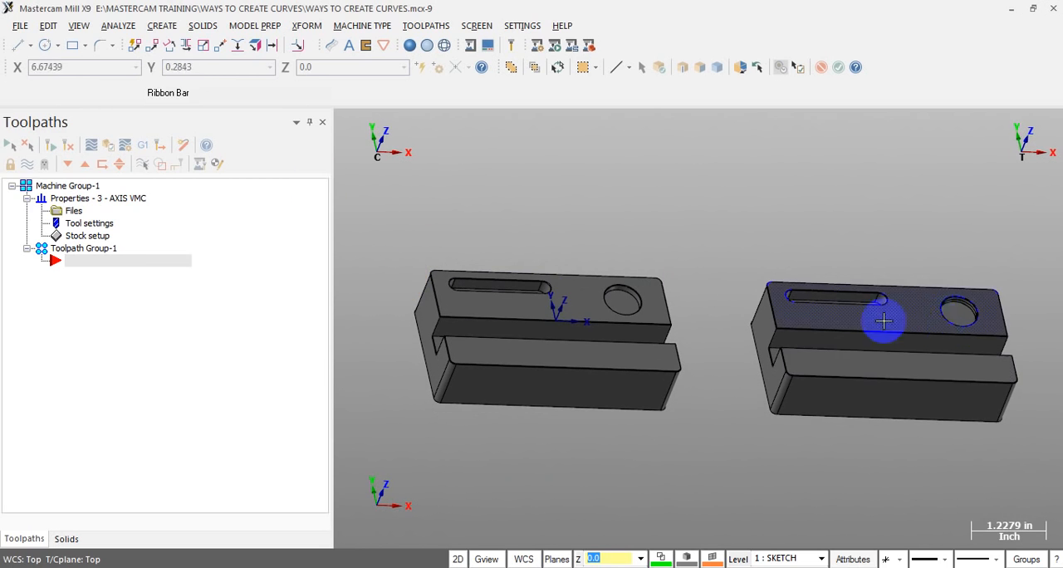
# Use Curve on One Edge with solid edge selection turned off, and pick the upper face of the surface block
pyautogui.click(203, 26)
pyautogui.moveTo(162, 26)
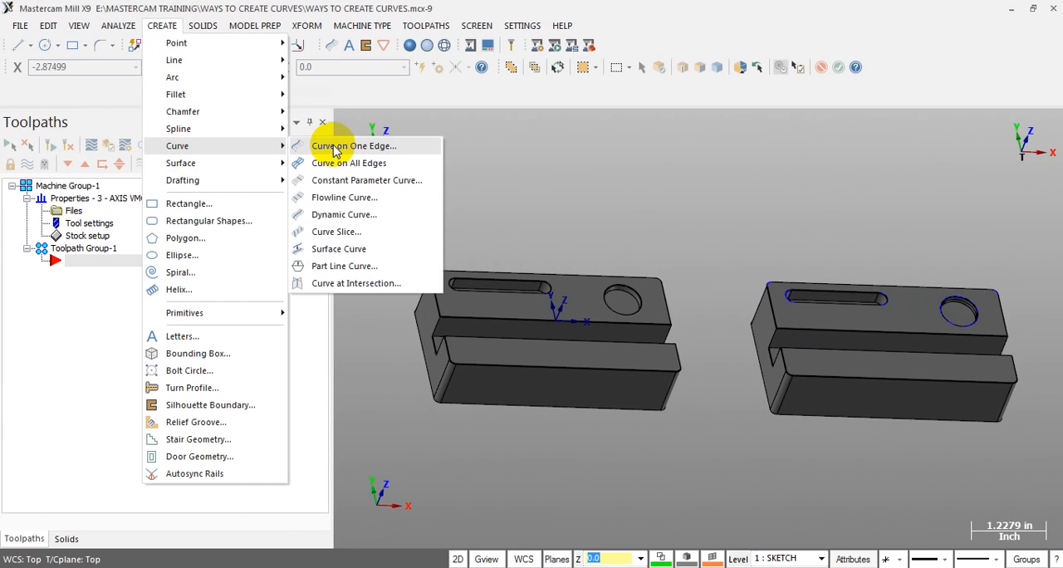
pyautogui.click(335, 143)
pyautogui.scroll(2, 939, 264)
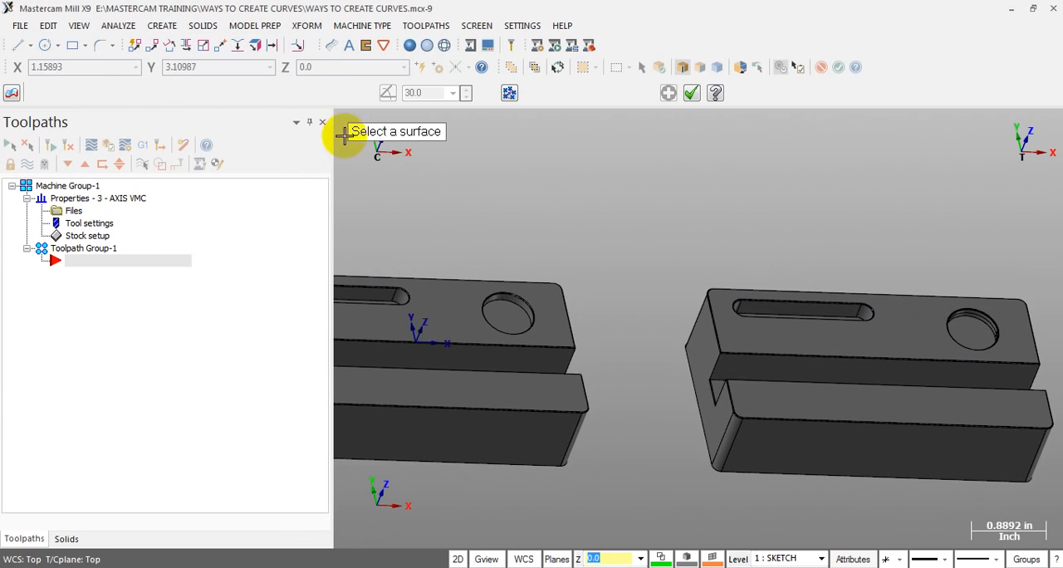
pyautogui.scroll(2, 751, 270)
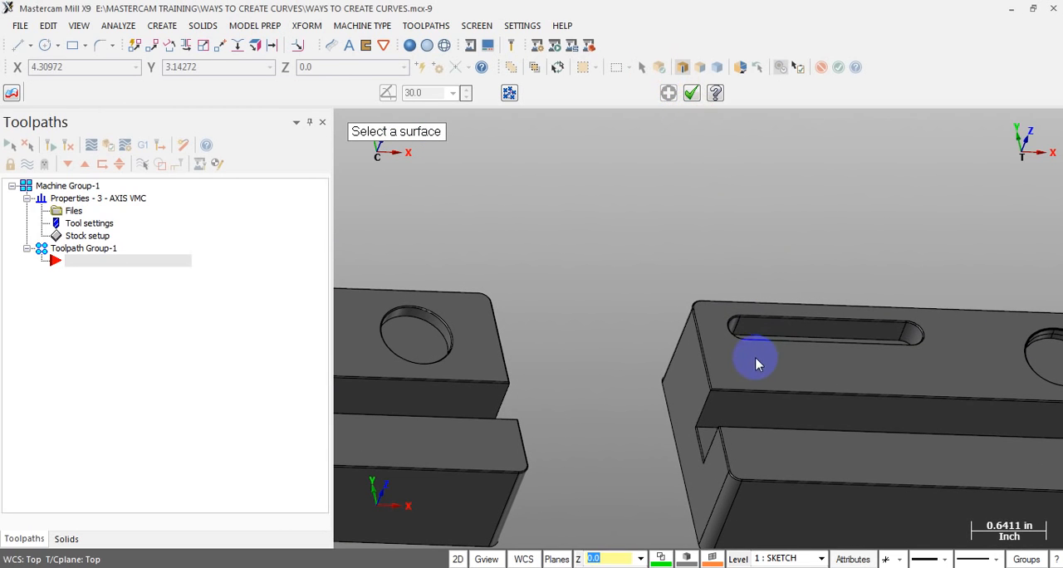
pyautogui.click(683, 68)
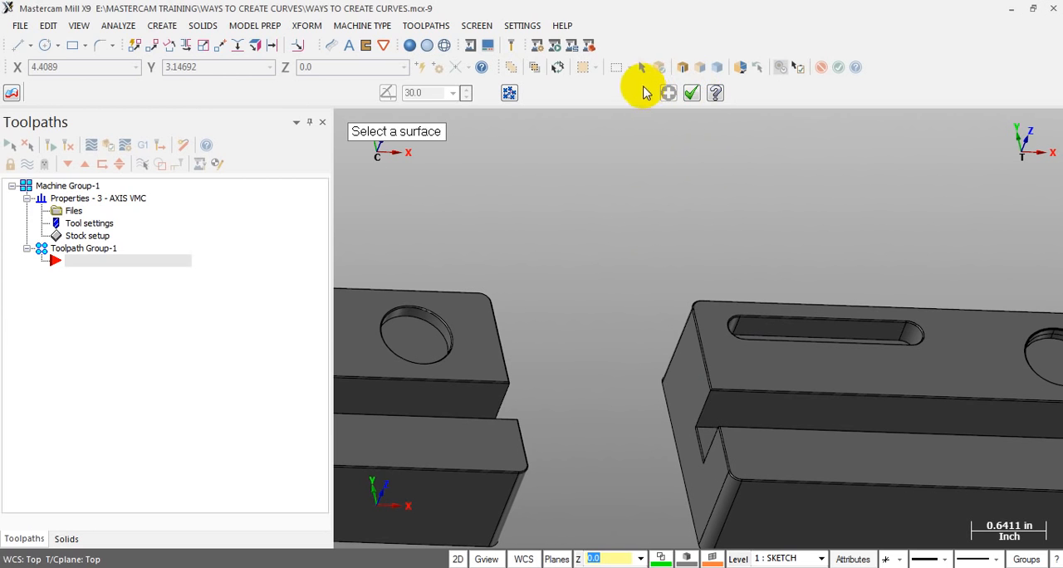
pyautogui.click(640, 71)
pyautogui.scroll(-2, 629, 234)
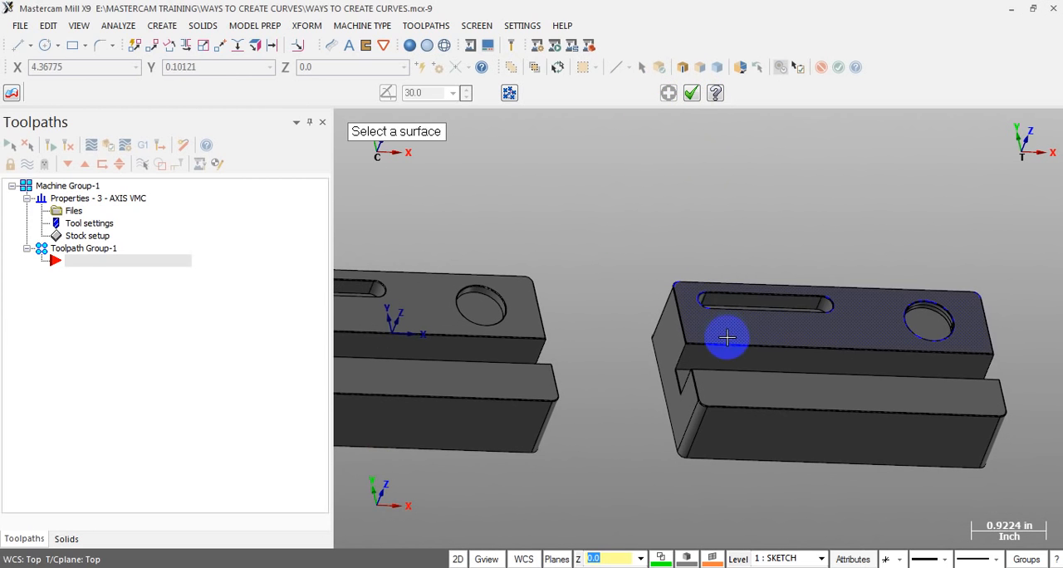
pyautogui.scroll(5, 726, 332)
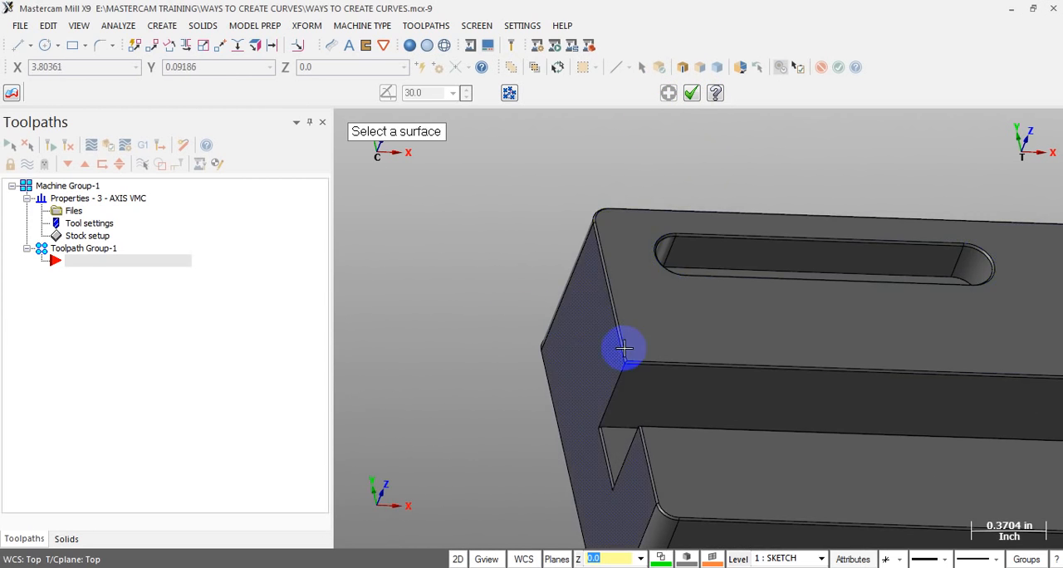
pyautogui.click(657, 315)
# Place the curve on the front long edge of the surface block's upper face
pyautogui.scroll(-2, 677, 300)
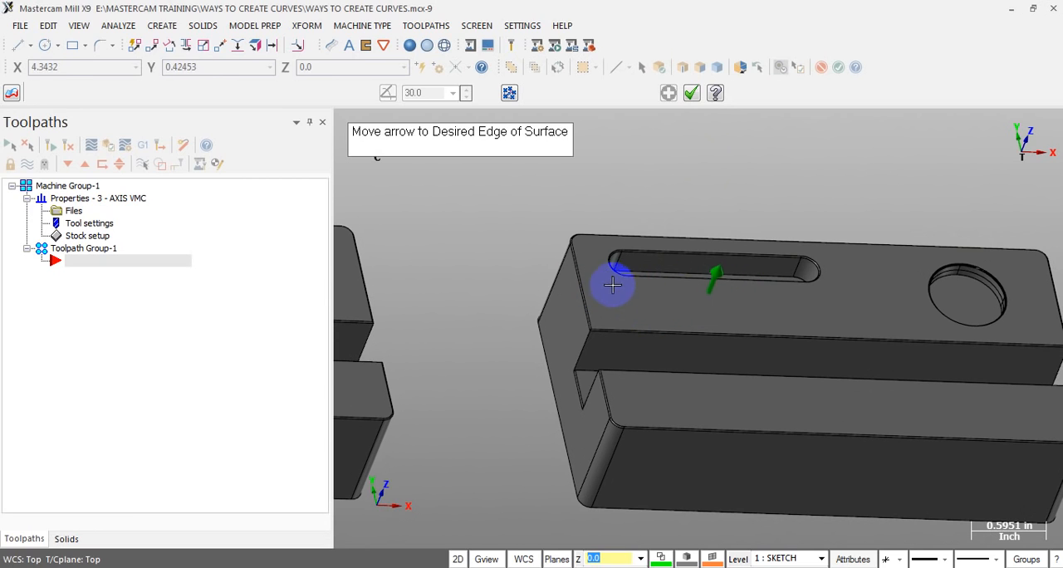
pyautogui.scroll(-1, 537, 287)
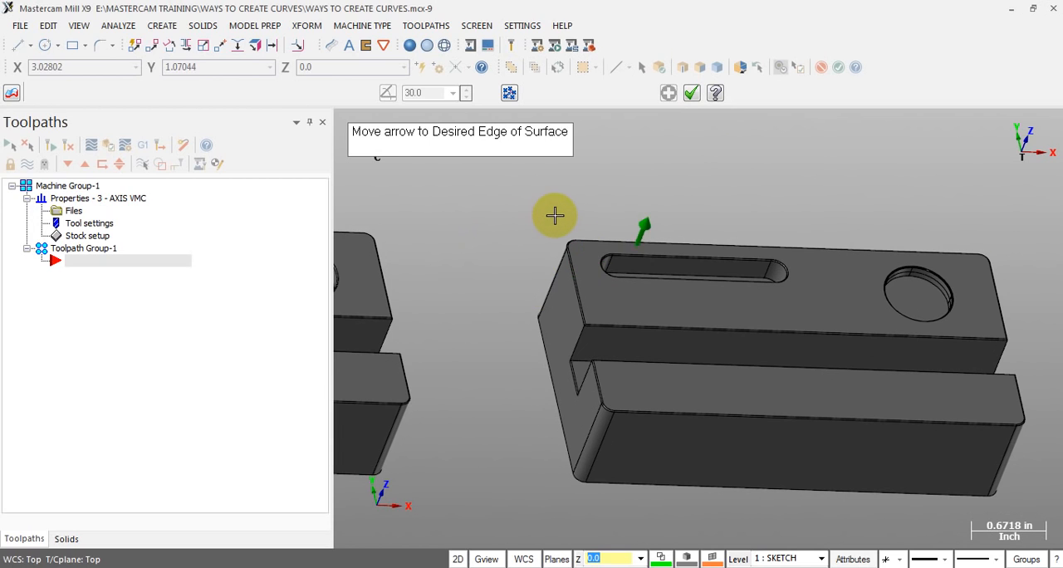
pyautogui.scroll(1, 556, 214)
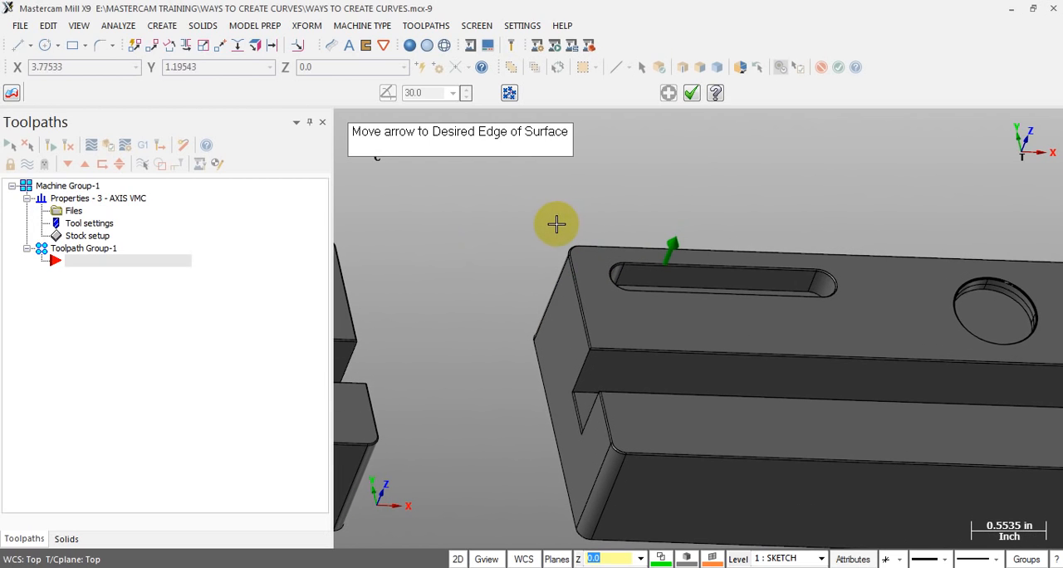
pyautogui.scroll(-3, 455, 306)
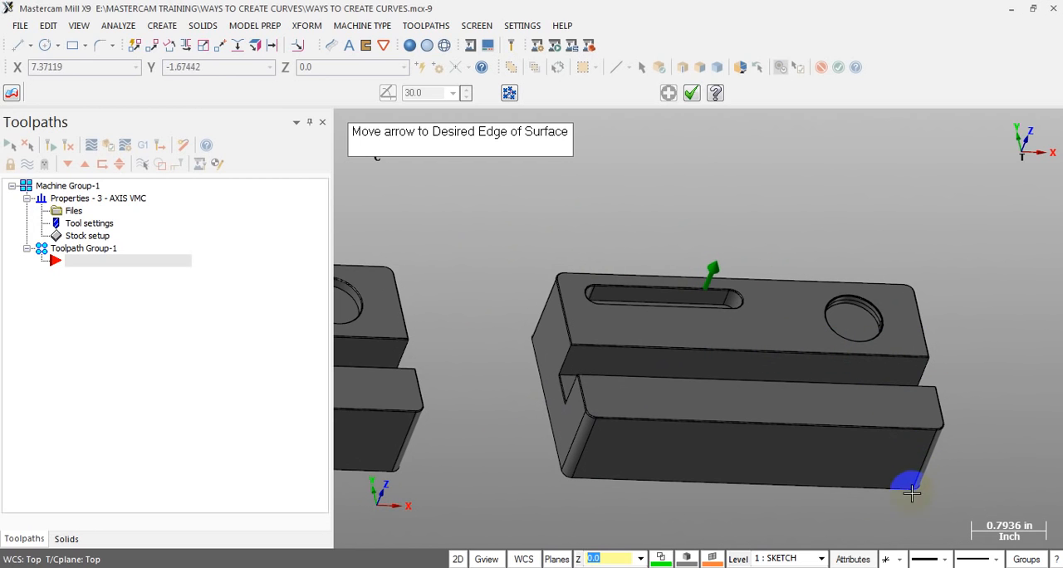
pyautogui.scroll(-1, 727, 475)
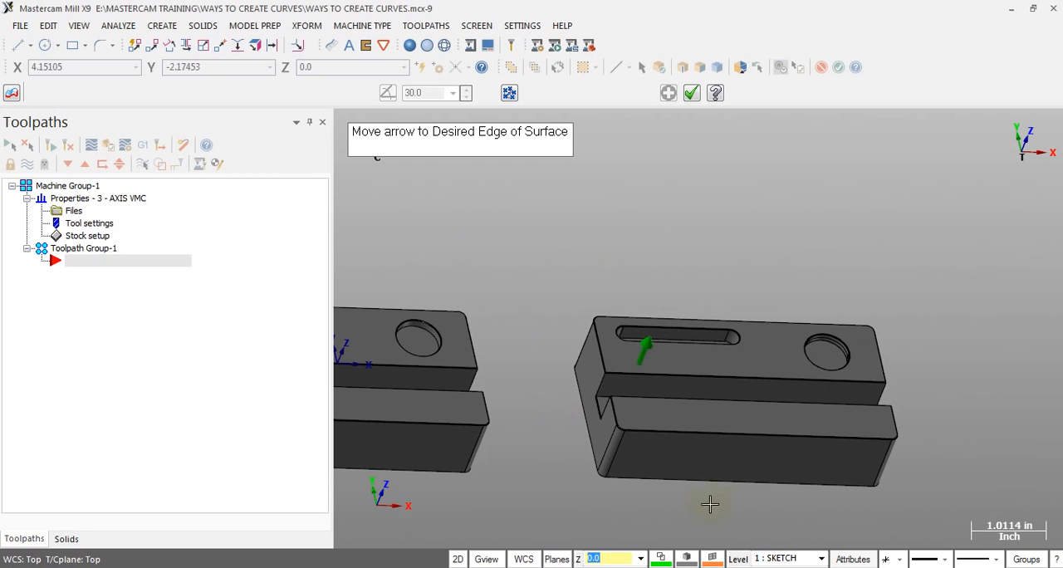
pyautogui.click(745, 528)
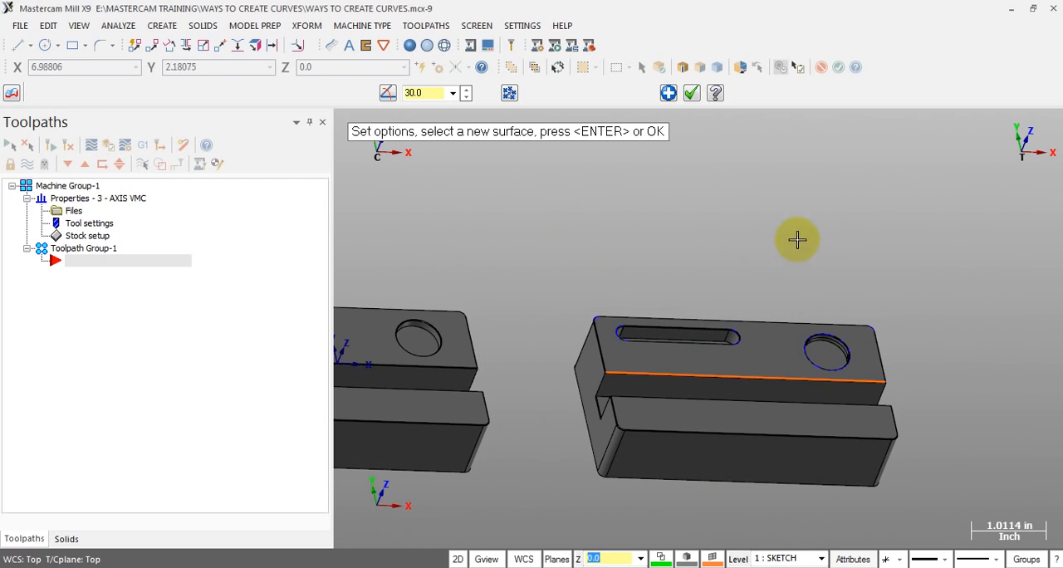
# Create another one-edge curve around the circular hole in the surface block's upper face
pyautogui.scroll(1, 696, 296)
pyautogui.scroll(2, 612, 405)
pyautogui.click(627, 342)
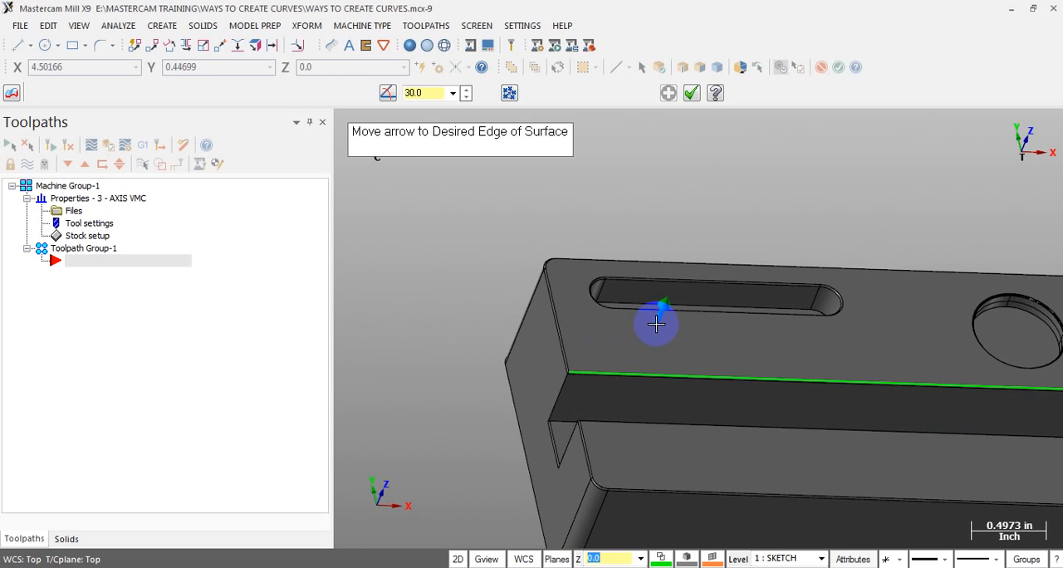
pyautogui.scroll(-2, 619, 342)
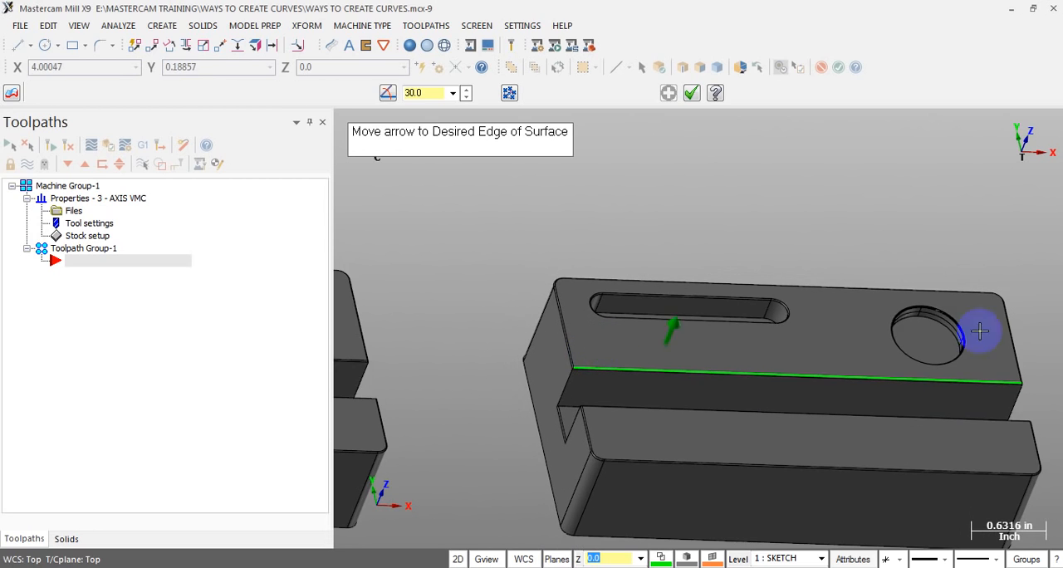
pyautogui.scroll(1, 1043, 329)
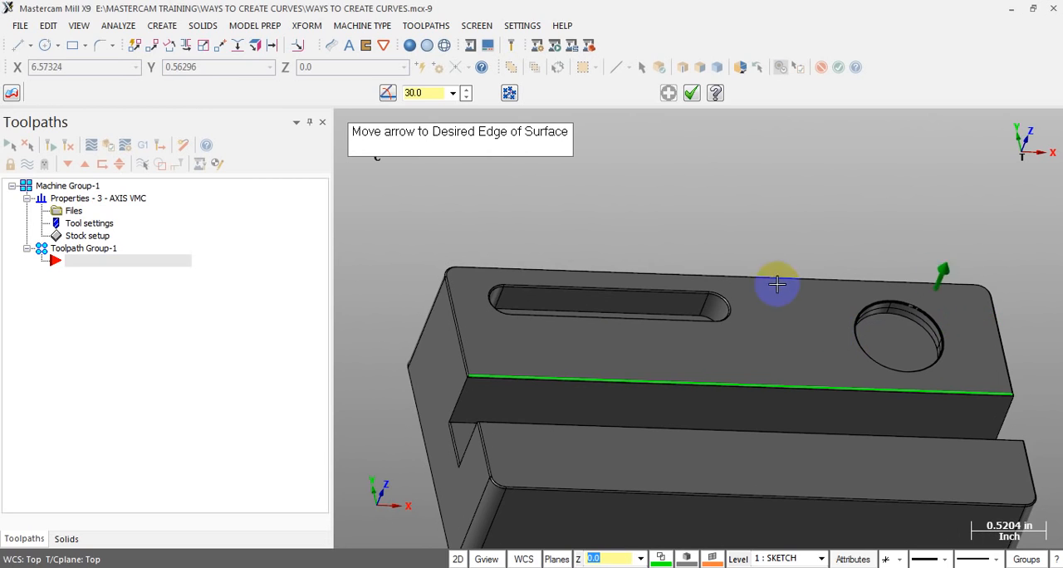
pyautogui.click(720, 320)
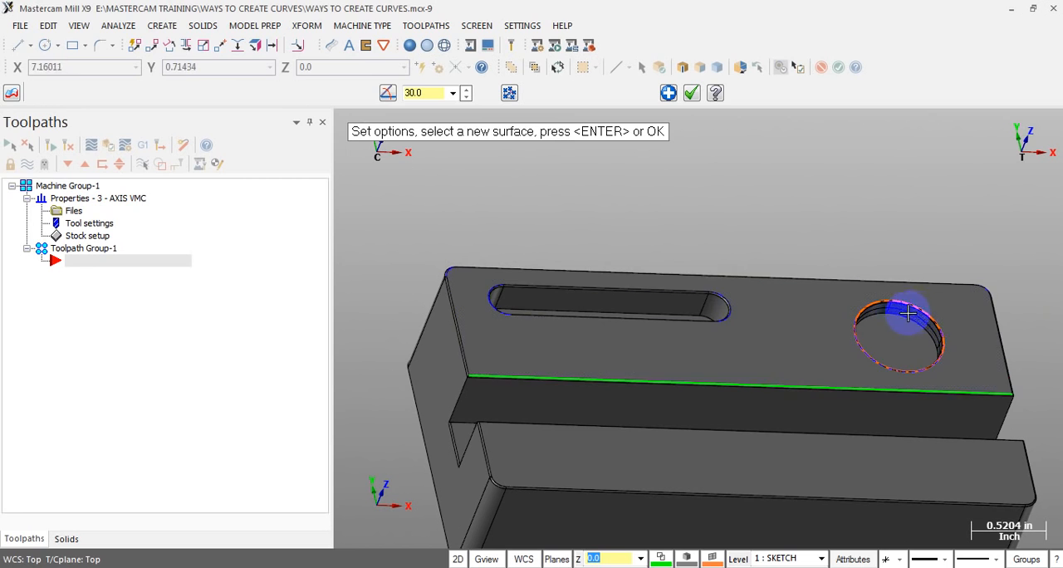
# Create a one-edge curve along the lower ledge's front edge, starting from its rounded corner, and finish the curve command
pyautogui.scroll(-3, 731, 197)
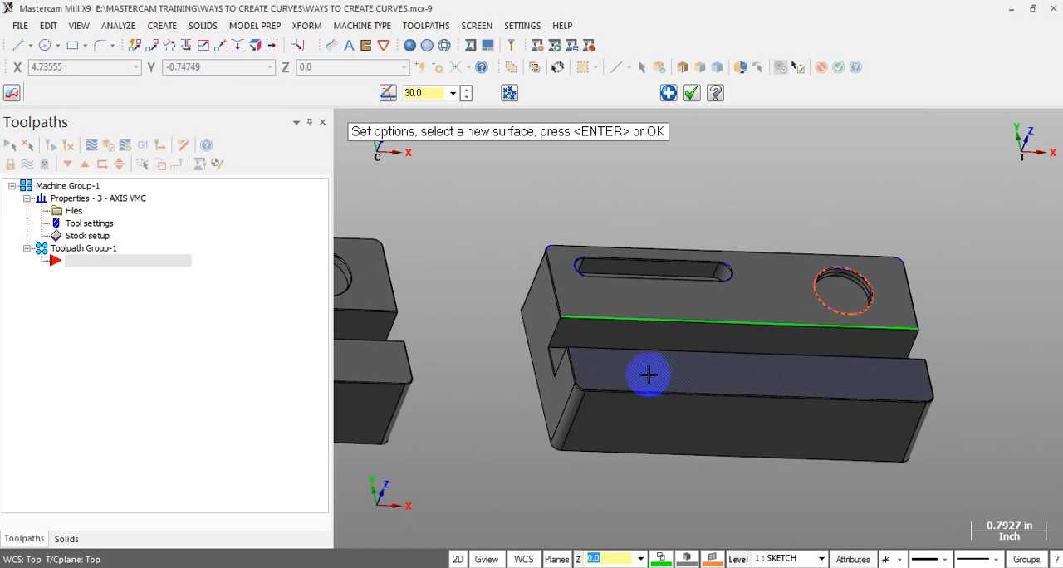
pyautogui.scroll(2, 631, 378)
pyautogui.click(667, 379)
pyautogui.scroll(1, 564, 358)
pyautogui.scroll(6, 565, 358)
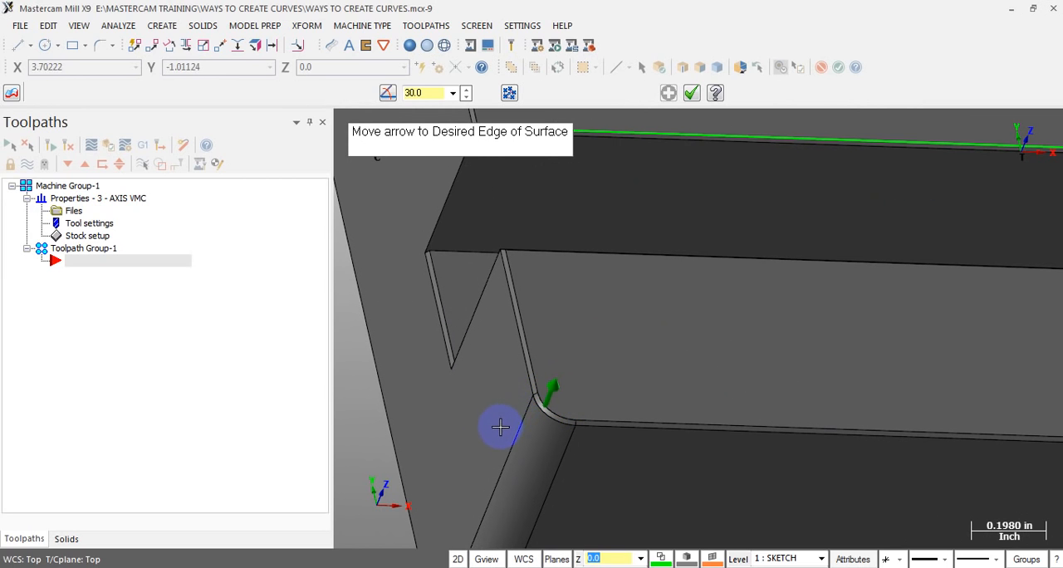
pyautogui.click(500, 424)
pyautogui.scroll(-3, 498, 427)
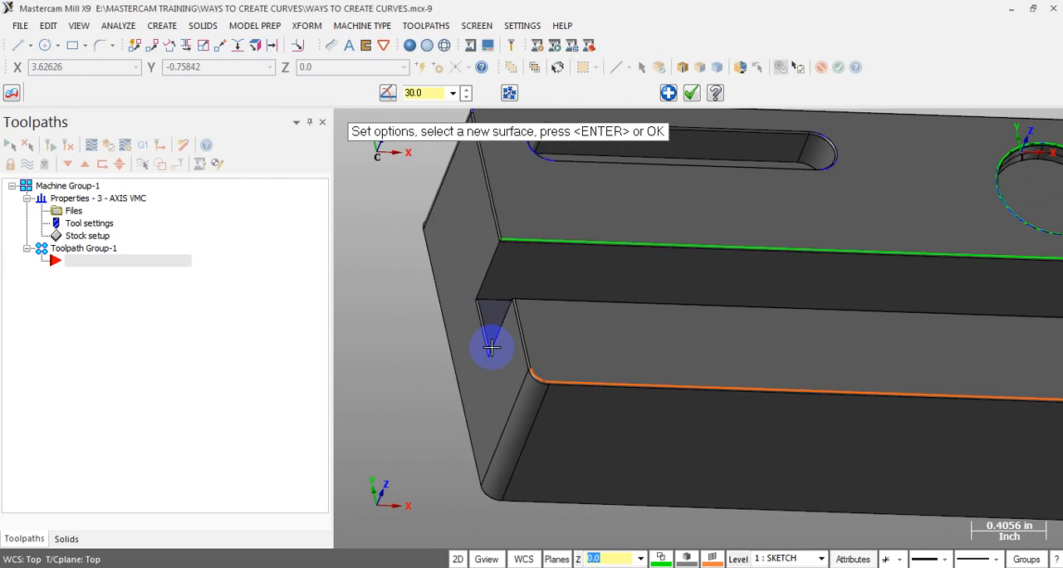
pyautogui.scroll(-3, 491, 348)
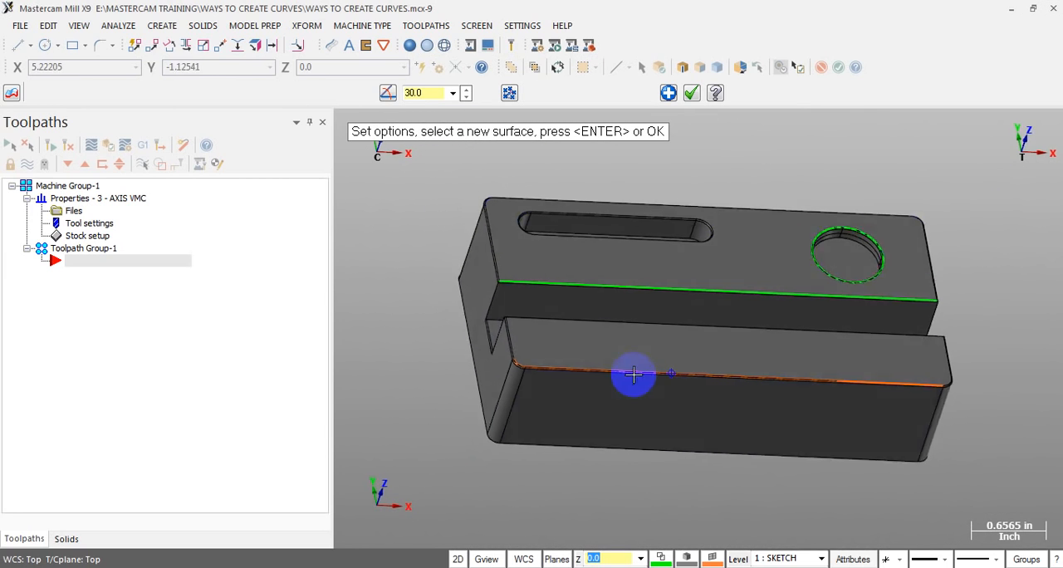
pyautogui.moveTo(636, 368); pyautogui.dragTo(534, 368, button='middle')
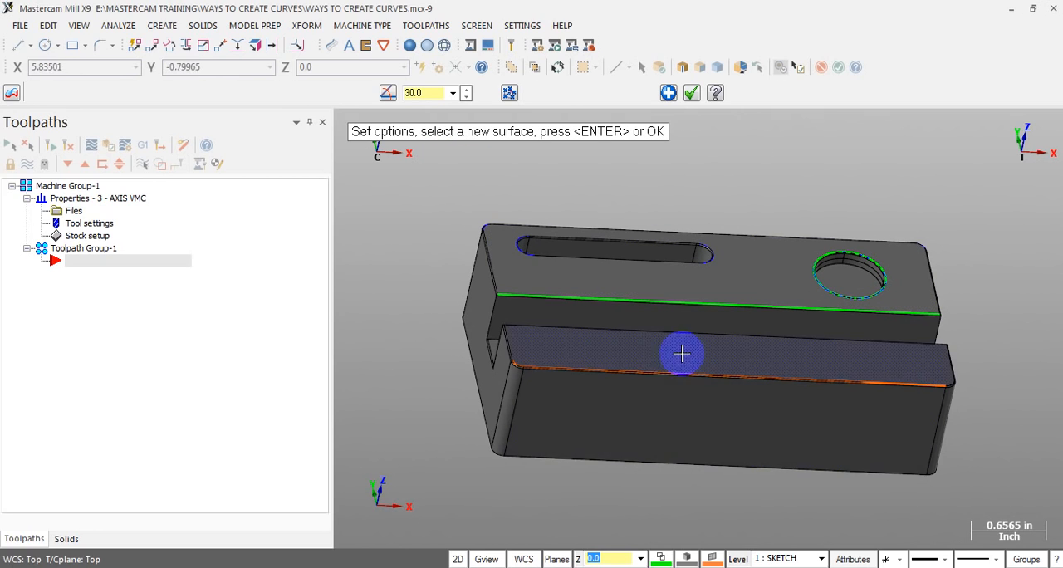
pyautogui.press('Return')
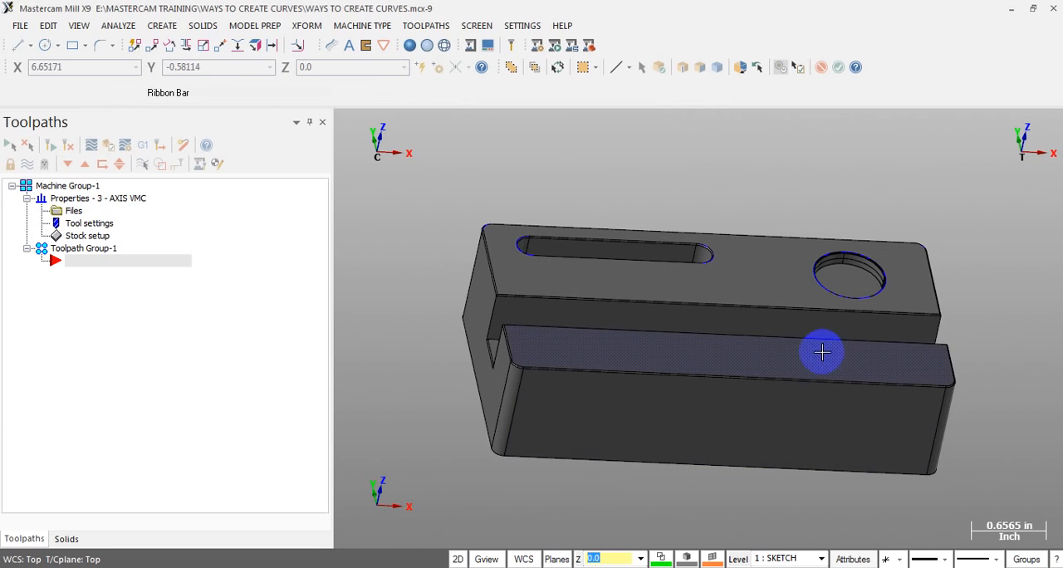
pyautogui.click(166, 27)
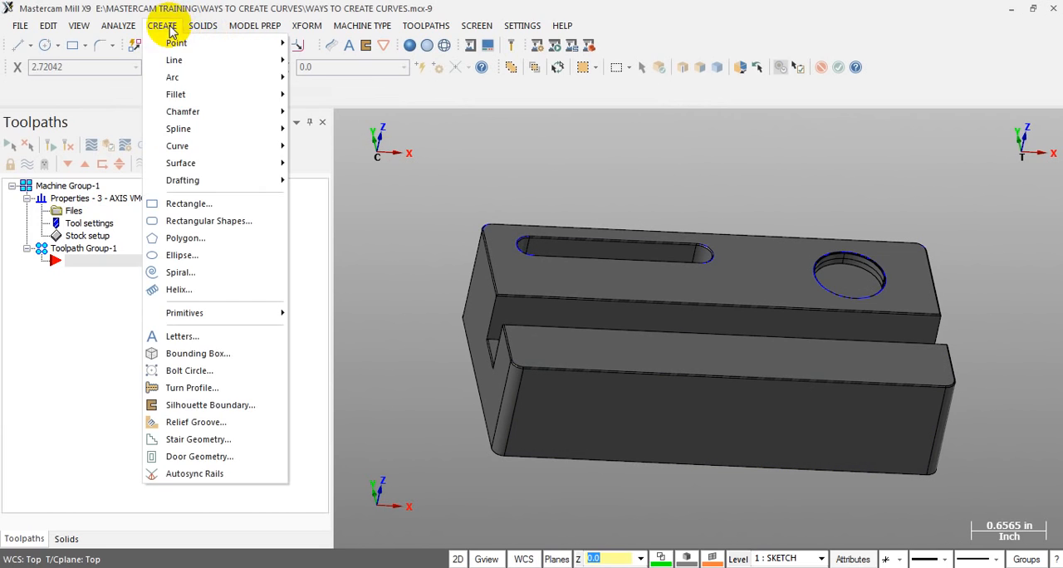
pyautogui.click(238, 151)
pyautogui.click(721, 162)
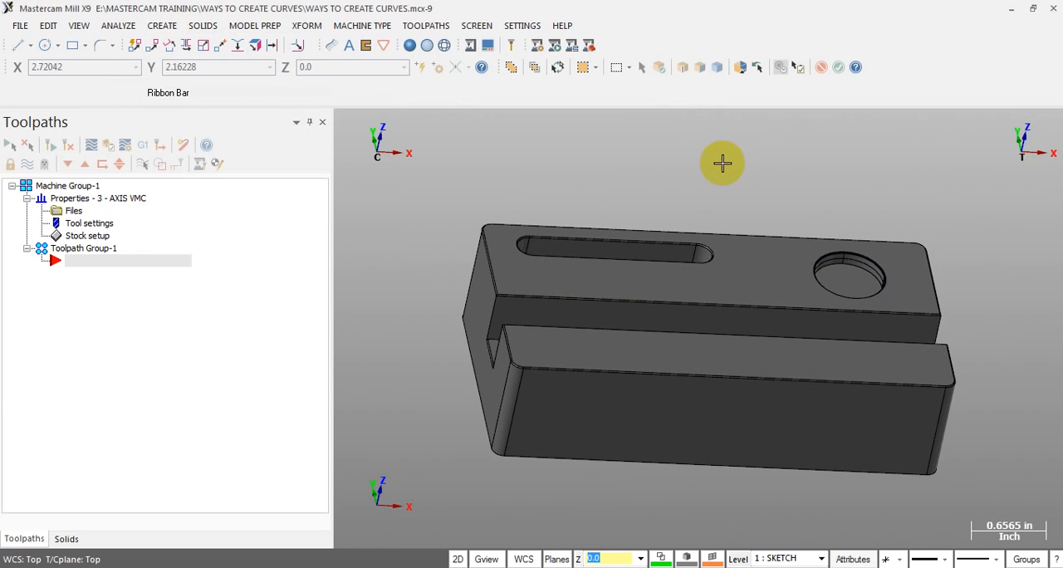
pyautogui.scroll(-3, 721, 162)
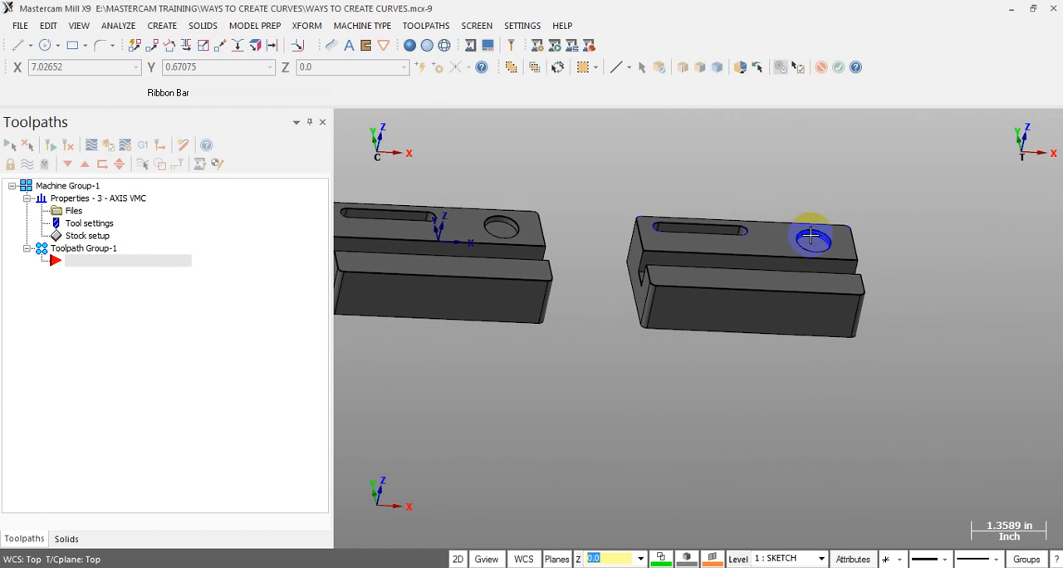
pyautogui.scroll(-3, 810, 235)
pyautogui.scroll(2, 555, 209)
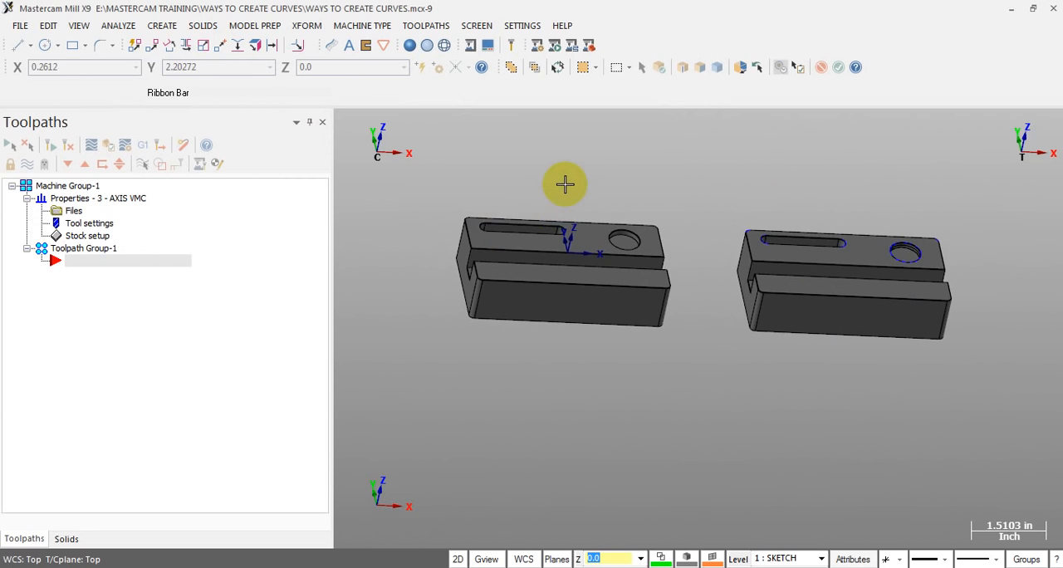
pyautogui.moveTo(565, 182); pyautogui.dragTo(538, 186, button='middle')
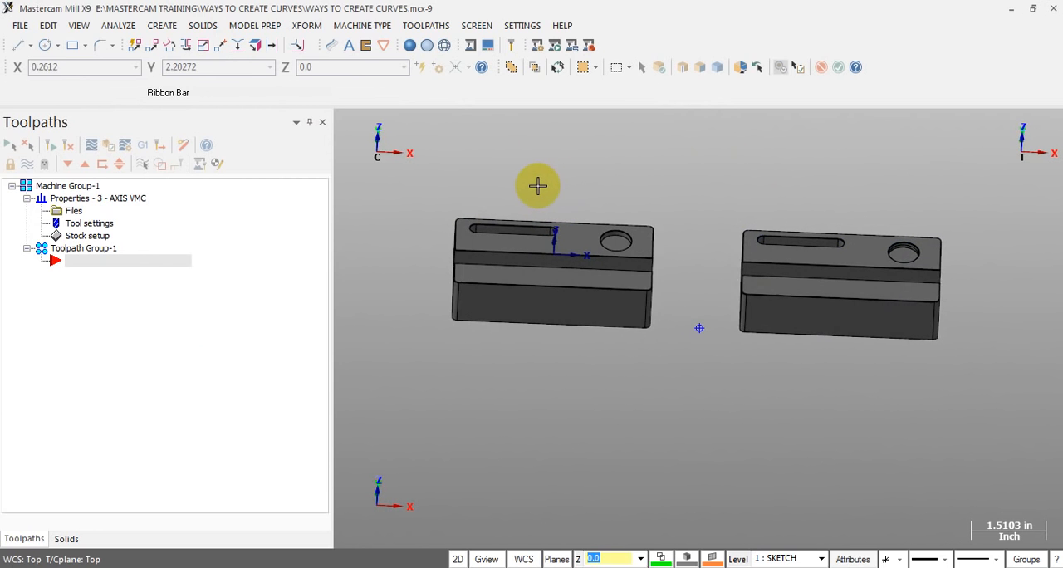
# Start a Silhouette Boundary and, in the Top view, select the whole solid block as its source
pyautogui.click(164, 27)
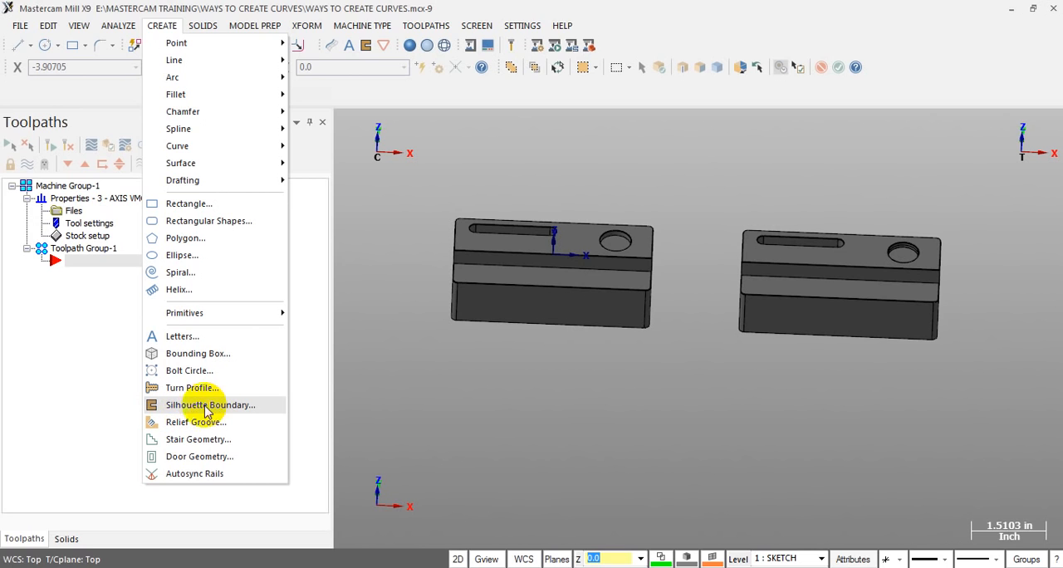
pyautogui.click(205, 406)
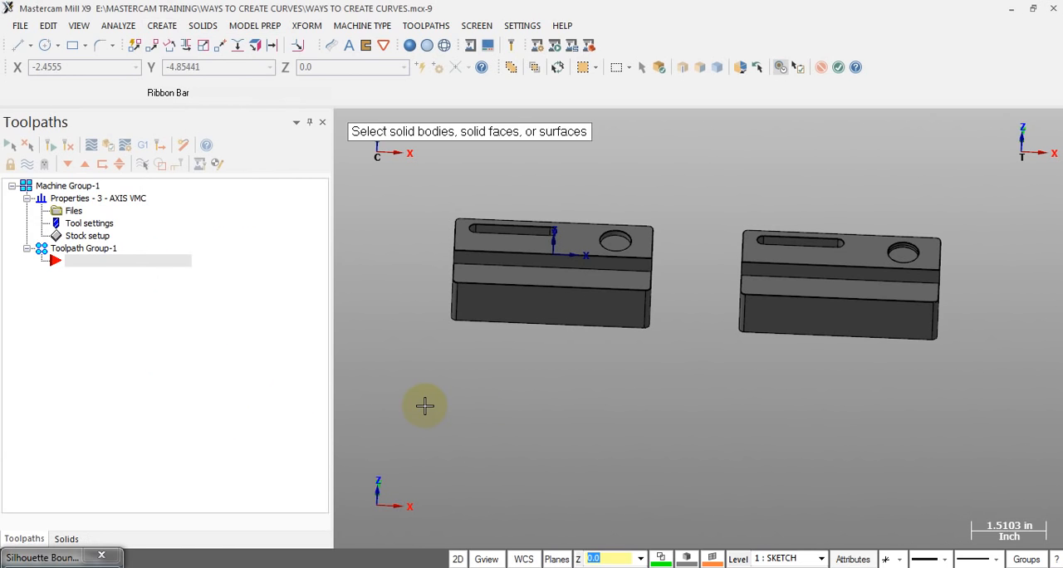
pyautogui.hotkey('alt', '1')
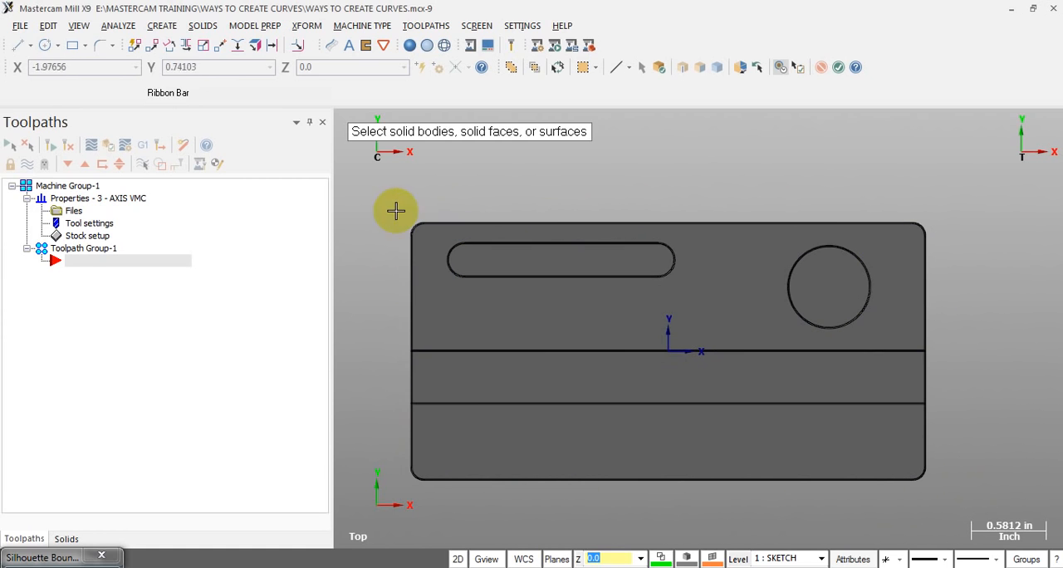
pyautogui.click(161, 26)
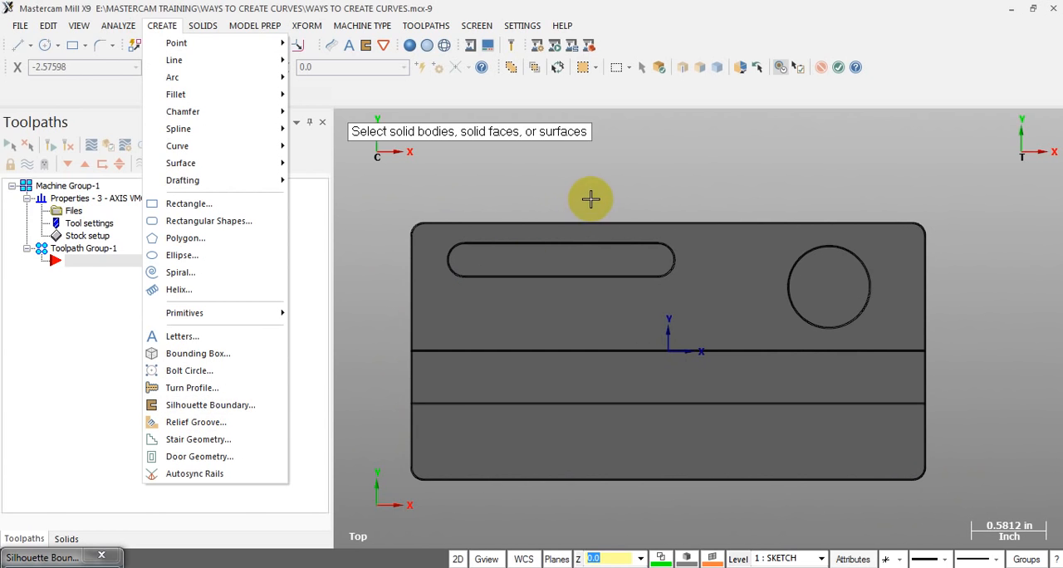
pyautogui.click(549, 297)
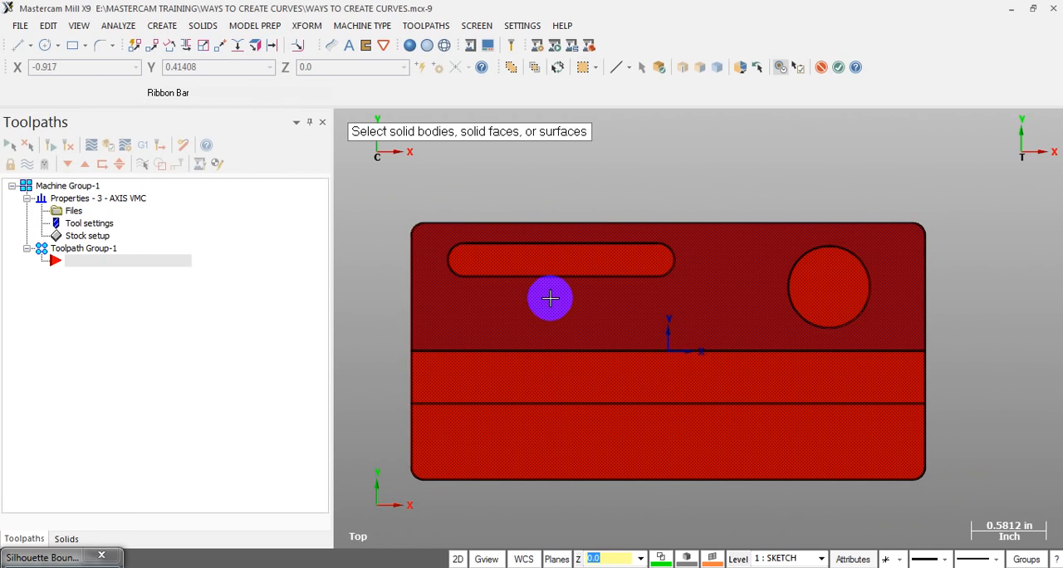
# Create the silhouette boundary of the whole solid block with tessellation and filter tolerances of 0.001, look ahead 100.0 and arc fit
pyautogui.press('Return')
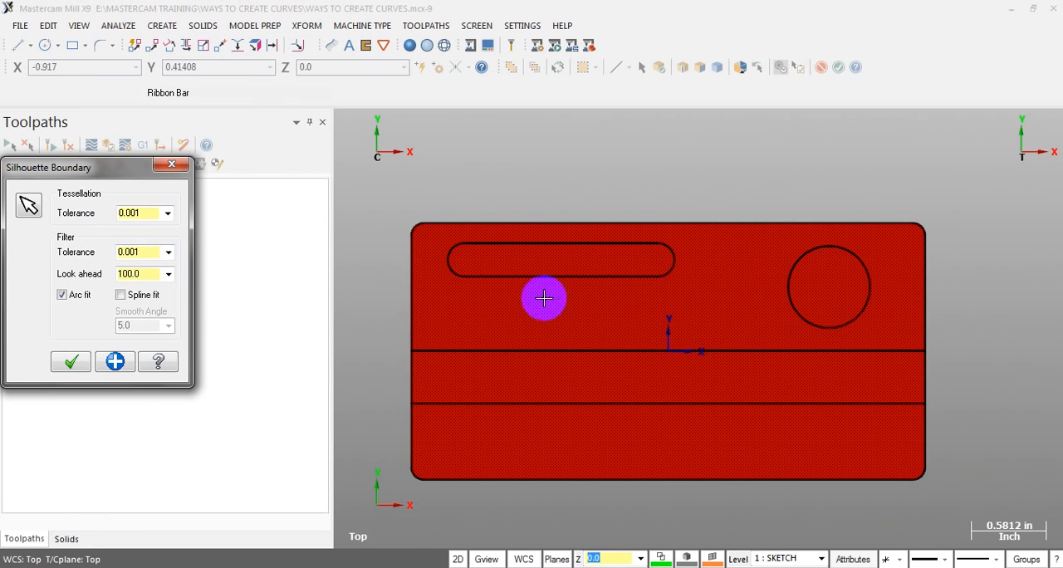
pyautogui.doubleClick(130, 212)
pyautogui.doubleClick(133, 252)
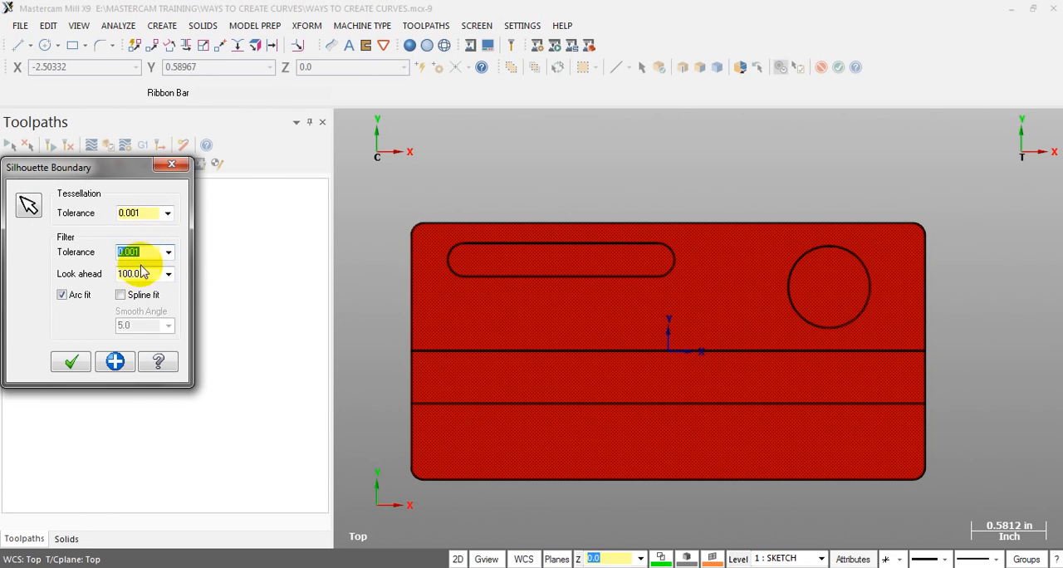
pyautogui.moveTo(507, 301); pyautogui.dragTo(445, 258, button='middle')
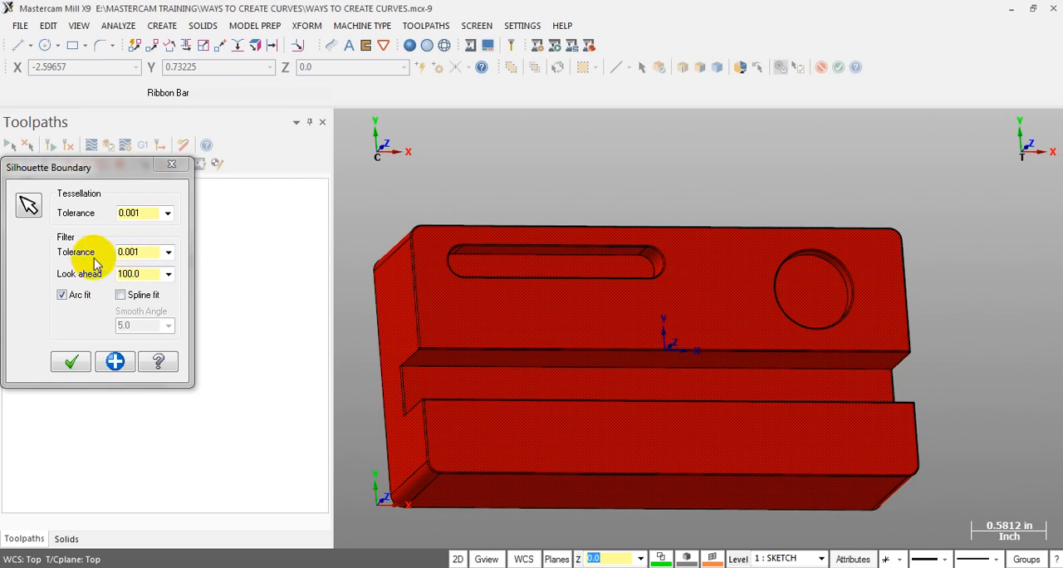
pyautogui.click(72, 362)
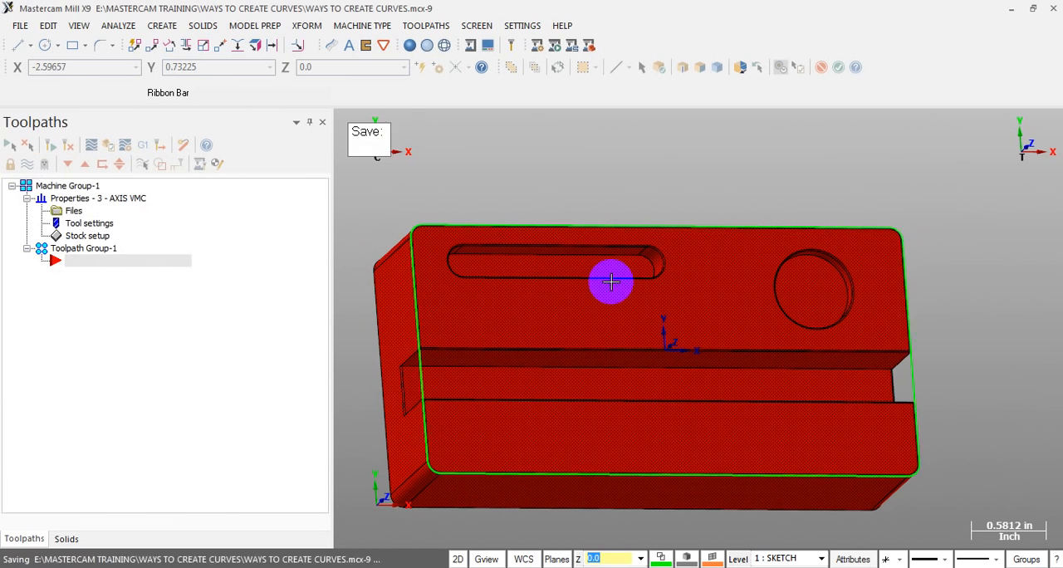
pyautogui.scroll(-3, 711, 259)
pyautogui.moveTo(725, 281); pyautogui.dragTo(706, 240, button='middle')
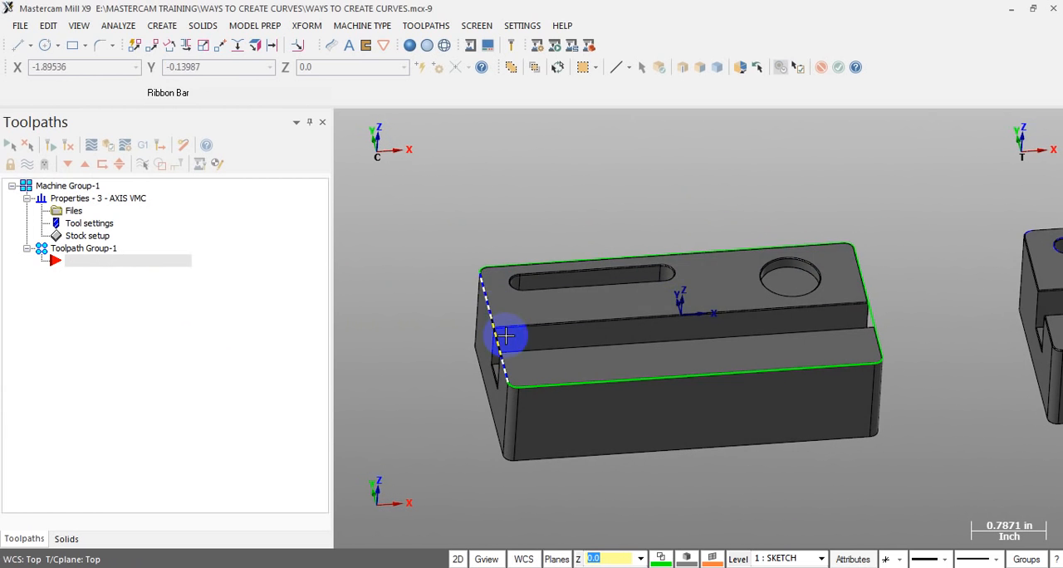
# Examine the solid block's outer silhouette boundary from the Top view and tilted views, comparing it with the groove ends, slot and hole
pyautogui.hotkey('alt', '1')
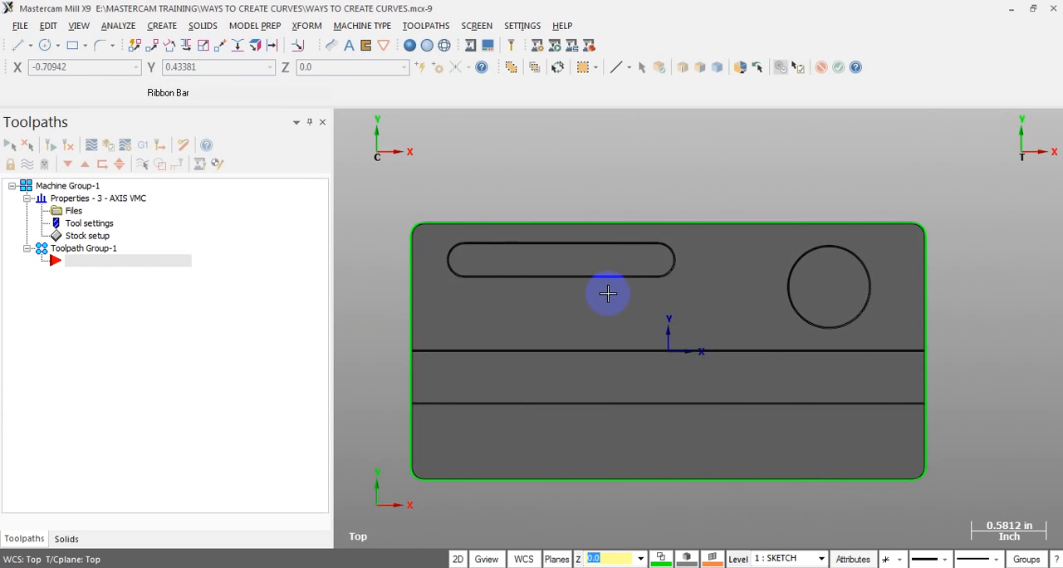
pyautogui.moveTo(930, 326)
pyautogui.mouseDown(button='middle')
pyautogui.moveTo(963, 269)
pyautogui.moveTo(917, 332)
pyautogui.mouseUp(button='middle')
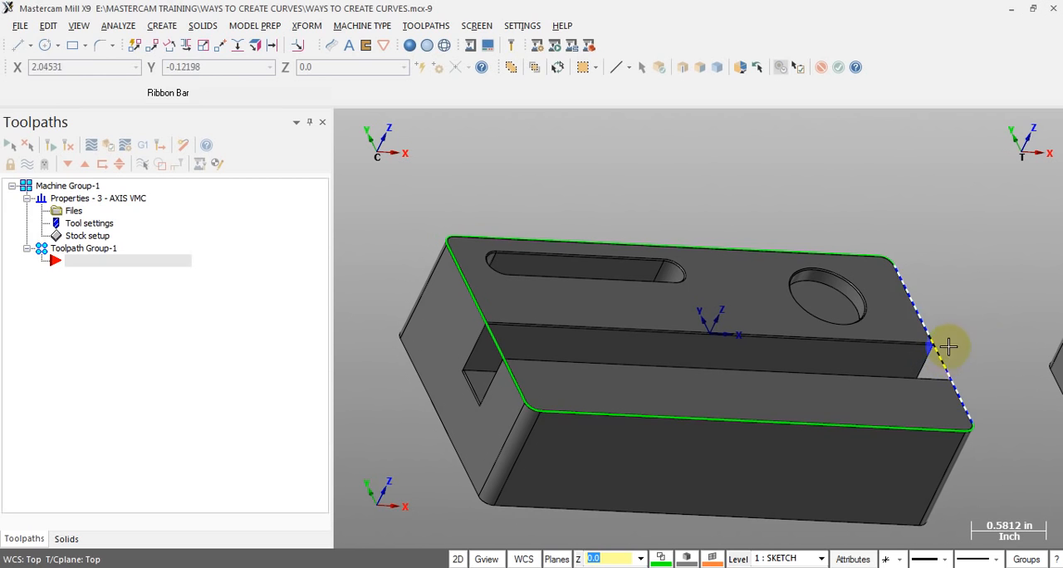
pyautogui.moveTo(709, 430); pyautogui.dragTo(805, 293, button='middle')
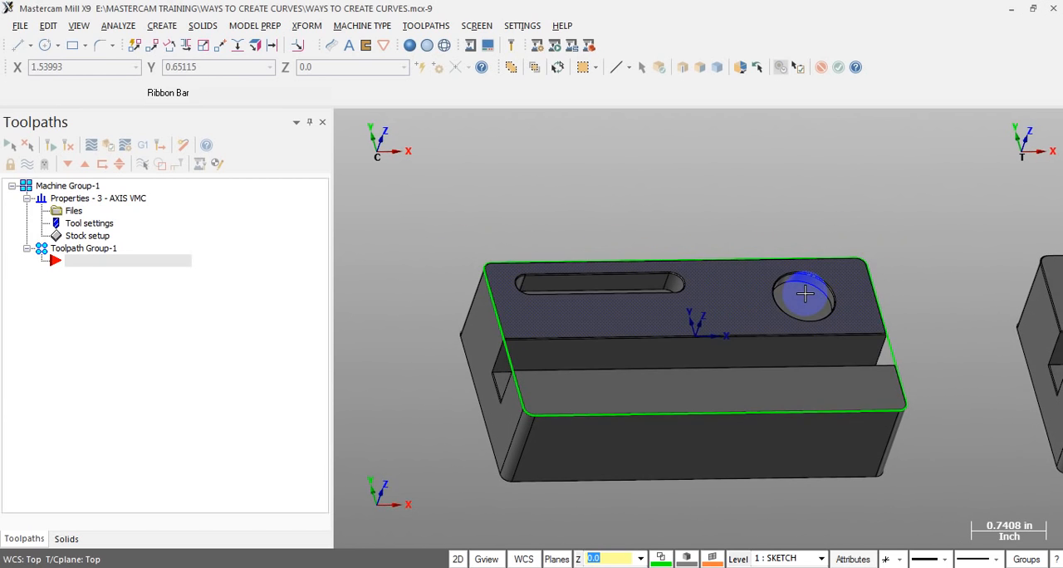
pyautogui.hotkey('alt', '1')
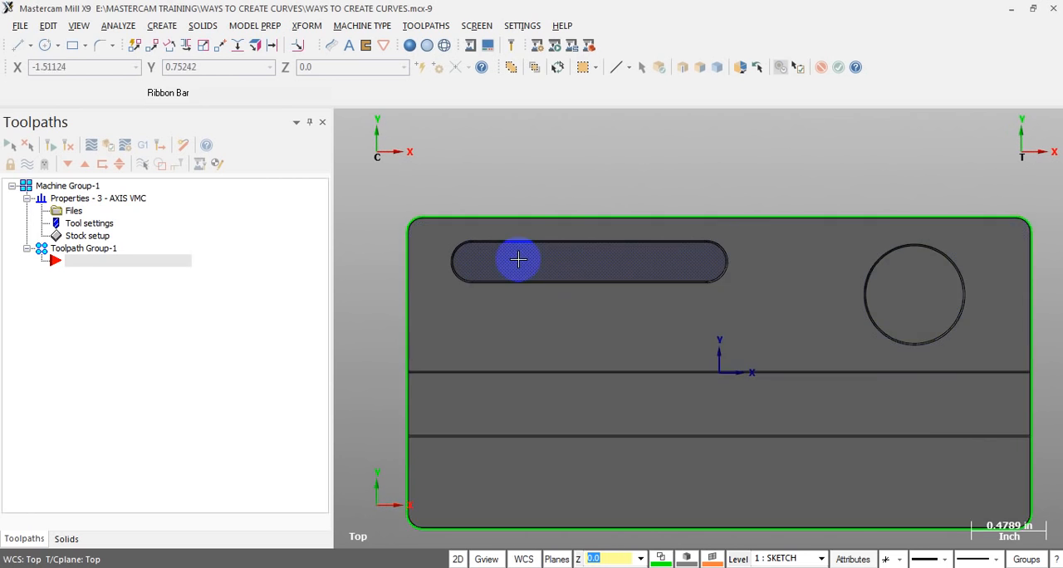
pyautogui.moveTo(522, 257)
pyautogui.mouseDown(button='middle')
pyautogui.moveTo(541, 233)
pyautogui.moveTo(524, 256)
pyautogui.mouseUp(button='middle')
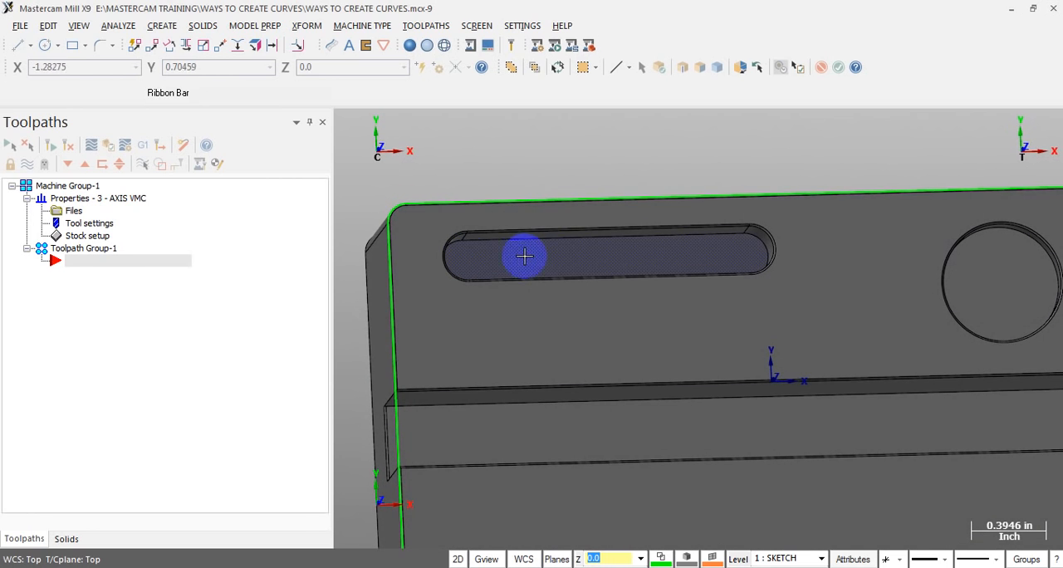
pyautogui.scroll(-1, 582, 251)
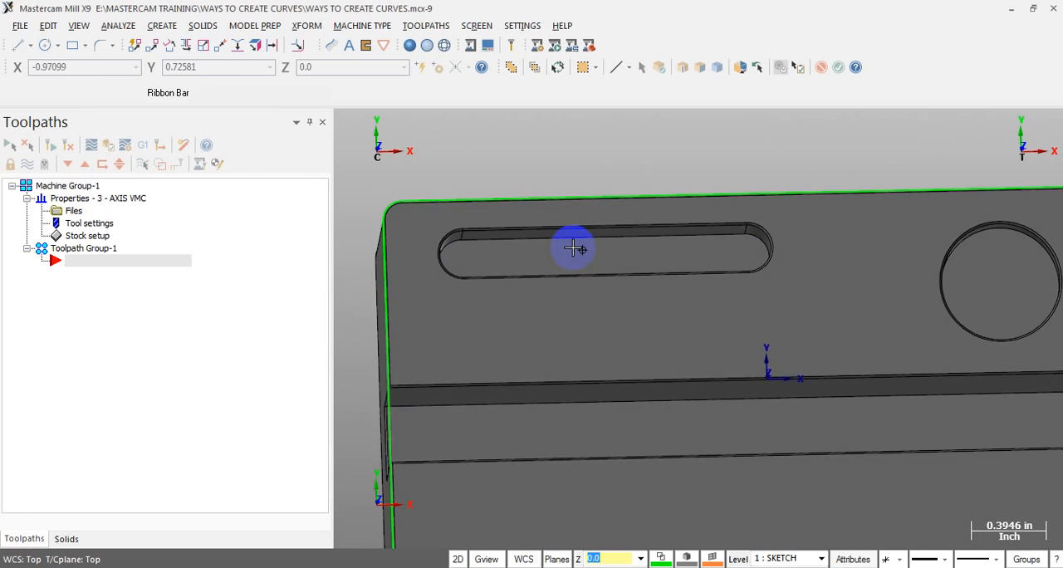
pyautogui.scroll(-3, 543, 207)
pyautogui.scroll(2, 498, 240)
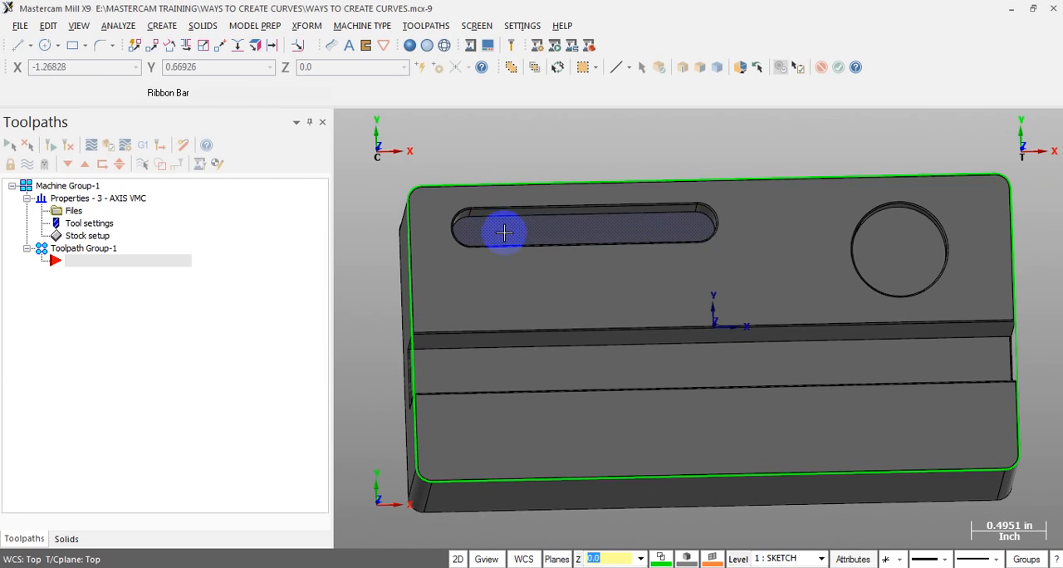
# Create a Silhouette Boundary from the slot's floor face on the solid block, using solid face selection to pick it
pyautogui.click(163, 27)
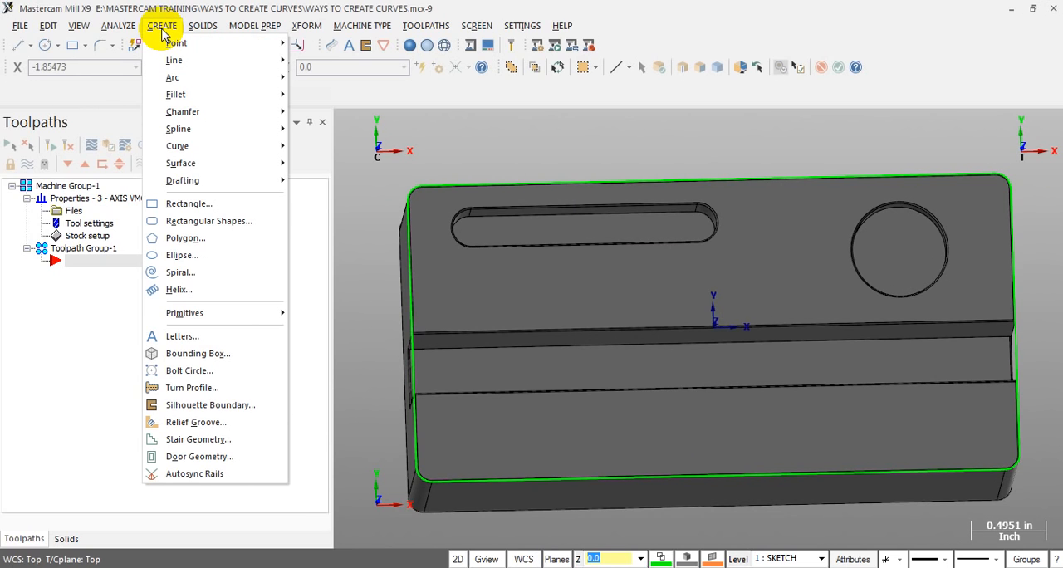
pyautogui.click(183, 405)
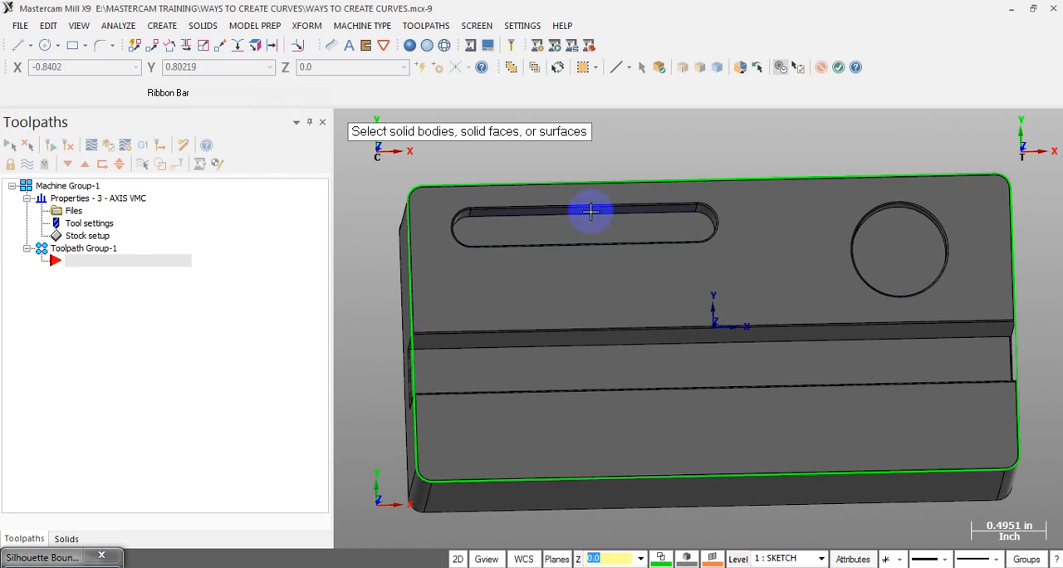
pyautogui.click(532, 225)
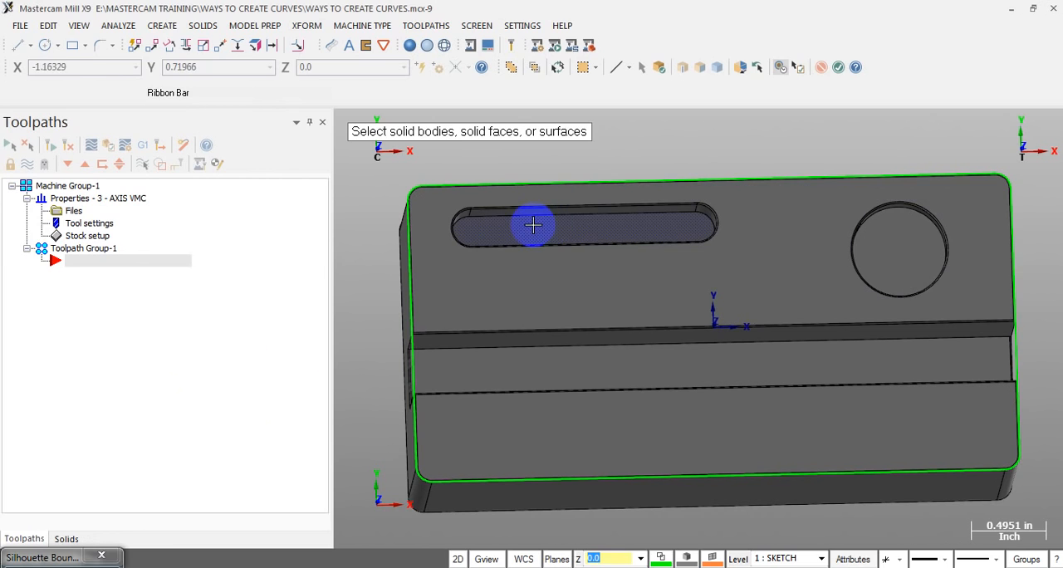
pyautogui.click(640, 233)
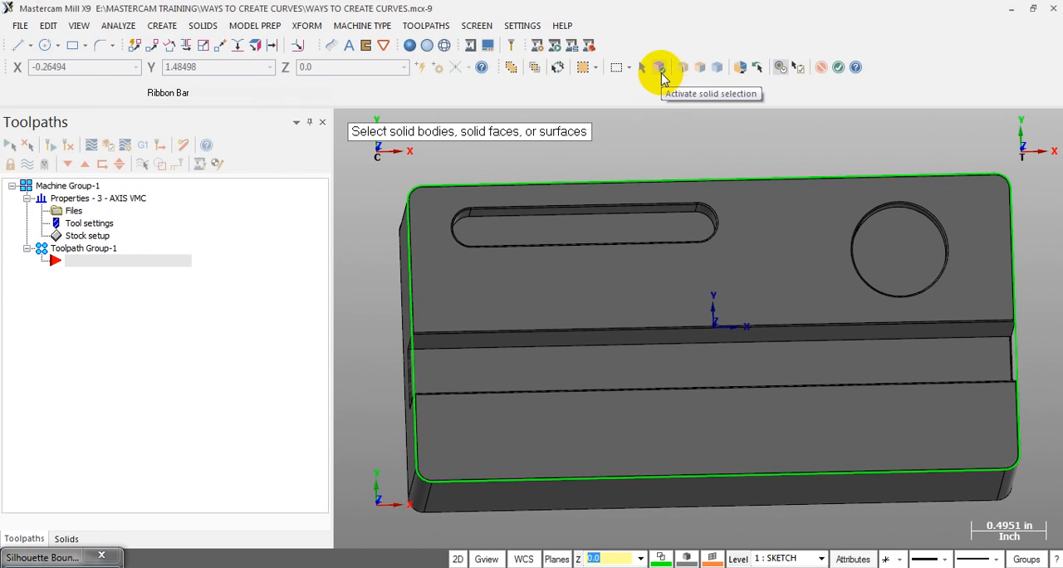
pyautogui.click(660, 68)
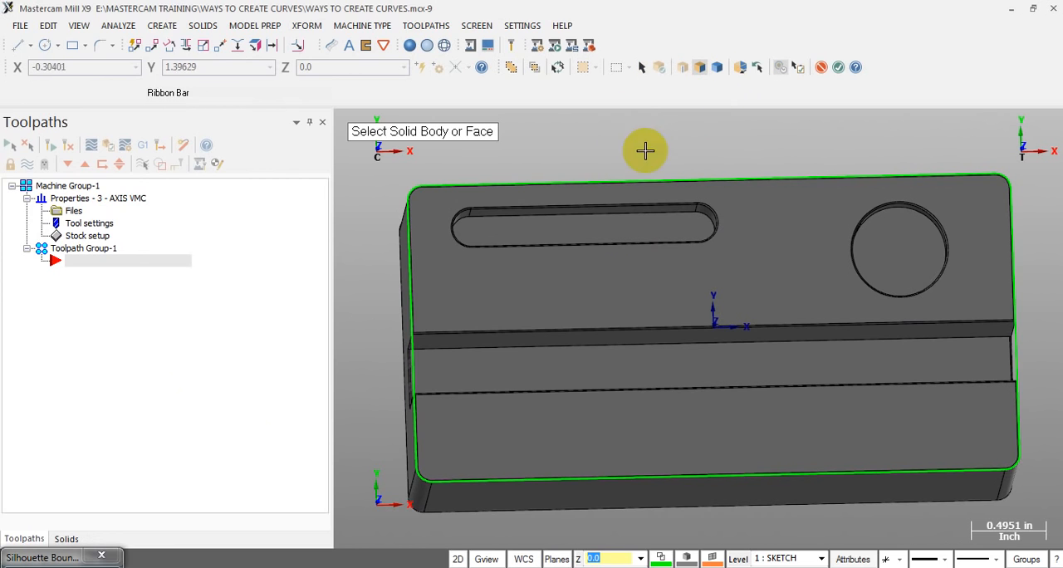
pyautogui.moveTo(661, 218); pyautogui.dragTo(700, 231, button='middle')
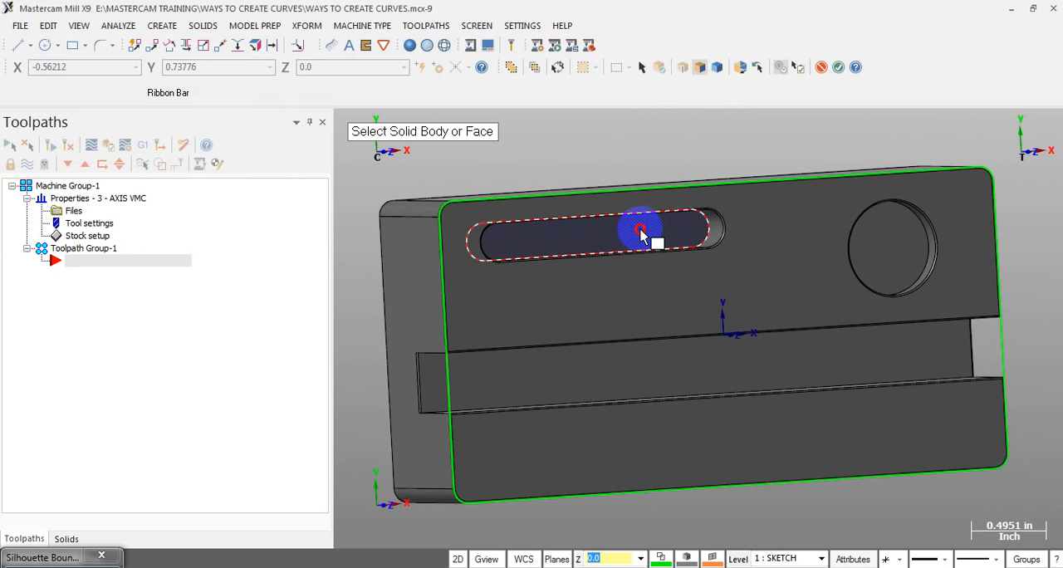
pyautogui.click(784, 253)
pyautogui.press('Return')
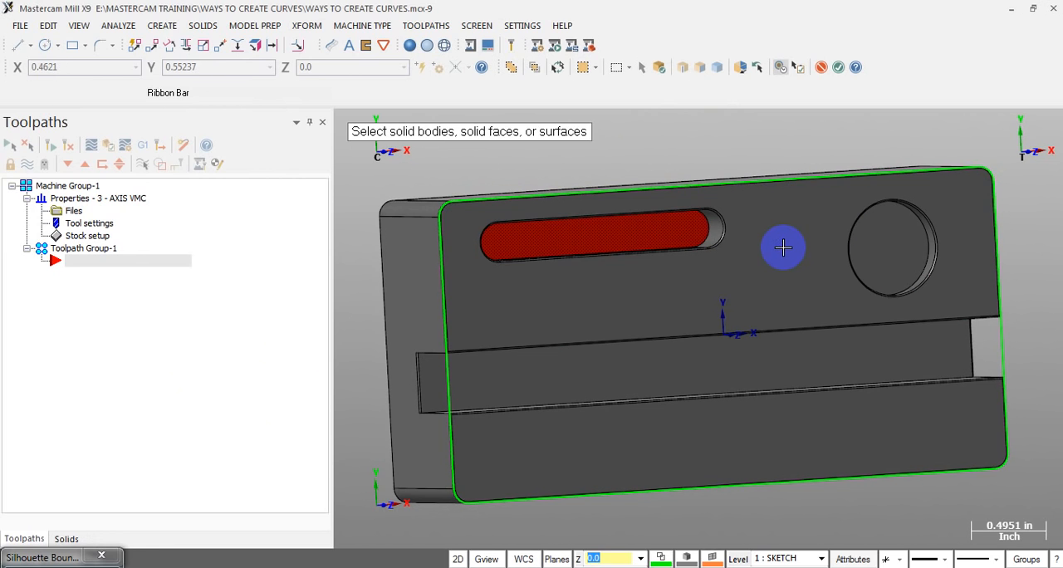
pyautogui.press('Return')
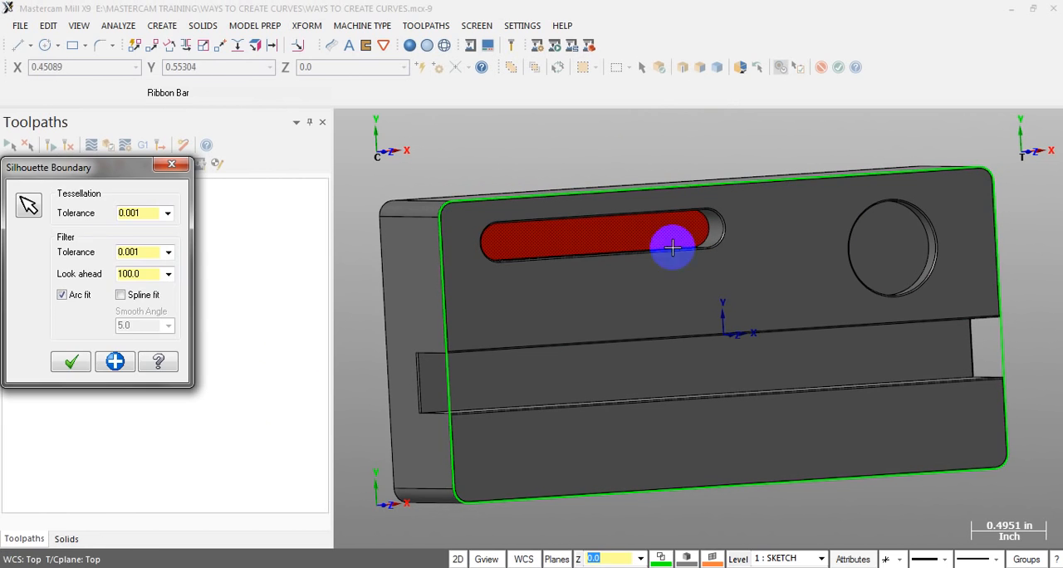
pyautogui.click(70, 363)
pyautogui.moveTo(539, 324); pyautogui.dragTo(598, 234, button='middle')
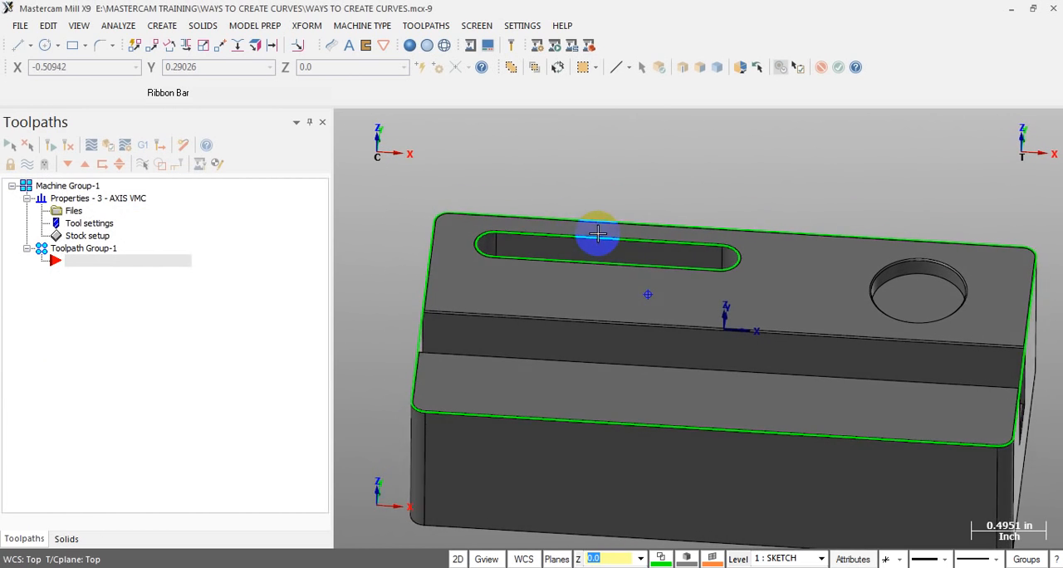
# Examine the slot and outer silhouette boundaries on the solid block in the Top view and in tilted views
pyautogui.hotkey('alt', '1')
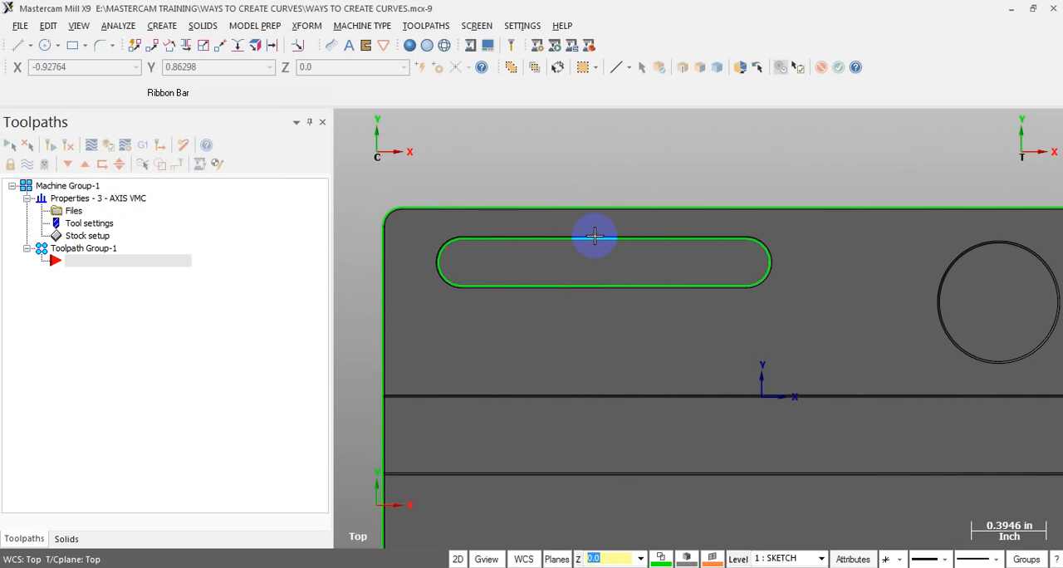
pyautogui.scroll(5, 498, 266)
pyautogui.scroll(-6, 597, 188)
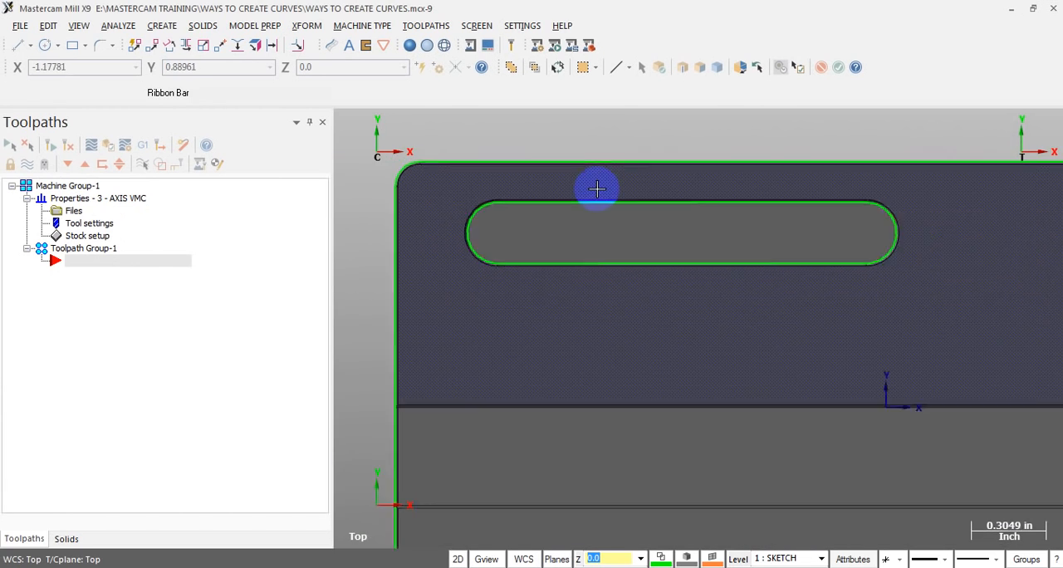
pyautogui.scroll(-2, 592, 239)
pyautogui.hotkey('alt', '7')
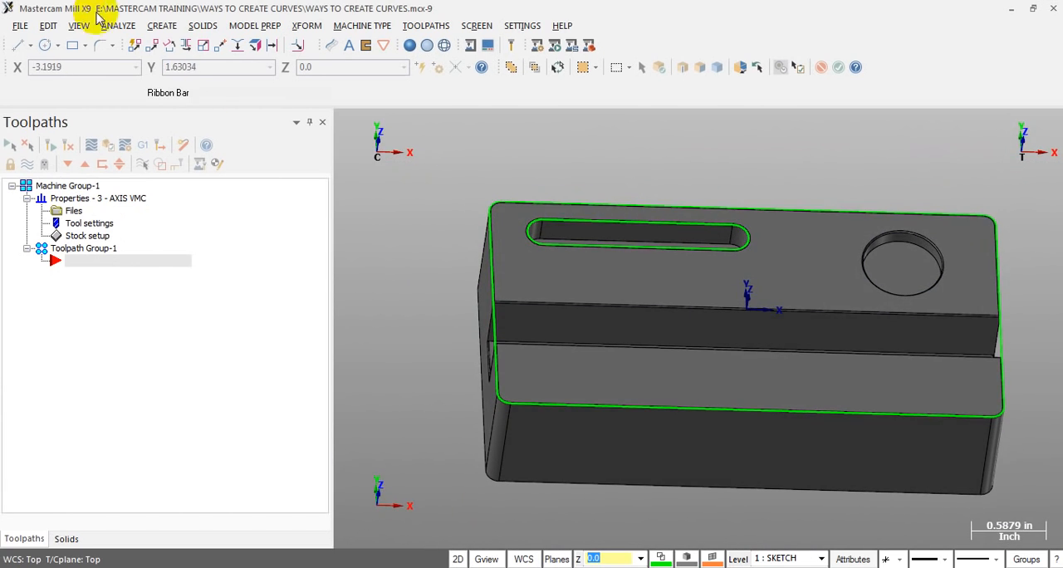
pyautogui.click(161, 26)
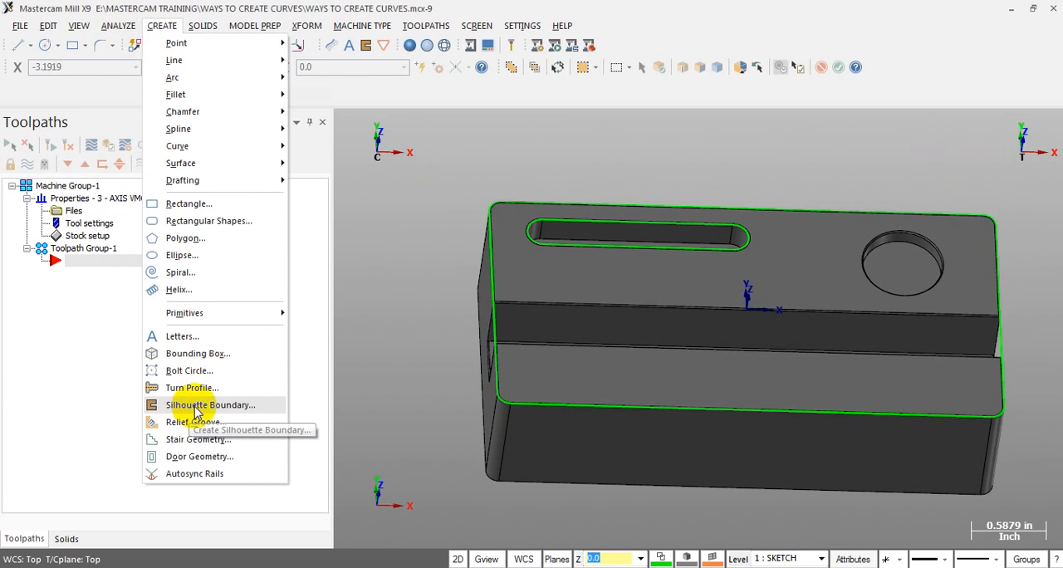
pyautogui.click(410, 254)
pyautogui.scroll(-2, 410, 254)
pyautogui.moveTo(410, 257); pyautogui.dragTo(903, 323, button='middle')
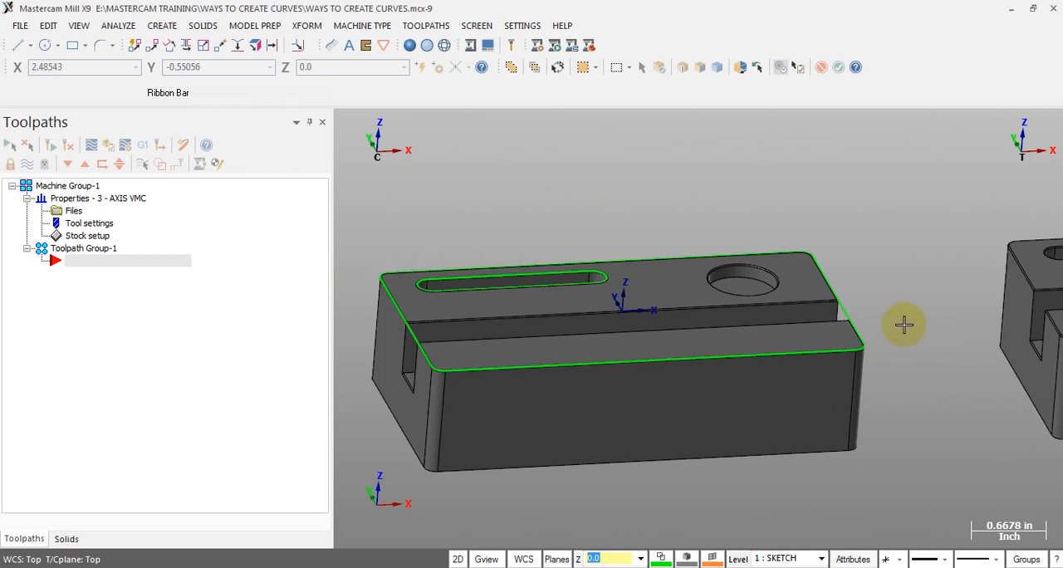
pyautogui.scroll(-1, 903, 324)
pyautogui.scroll(2, 479, 366)
pyautogui.moveTo(497, 348)
pyautogui.mouseDown(button='middle')
pyautogui.moveTo(520, 342)
pyautogui.moveTo(515, 332)
pyautogui.moveTo(531, 340)
pyautogui.moveTo(504, 333)
pyautogui.mouseUp(button='middle')
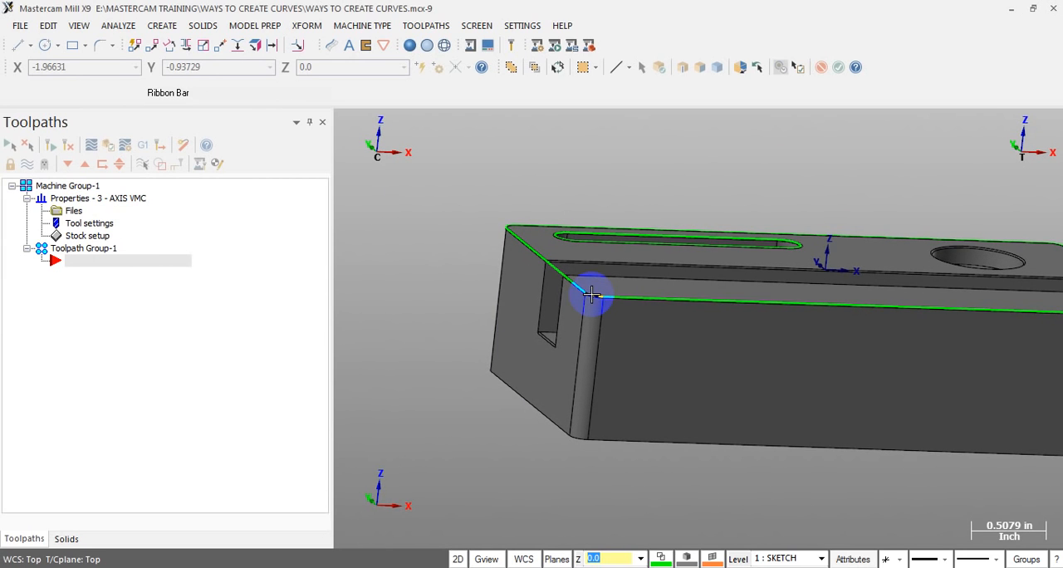
pyautogui.hotkey('alt', '1')
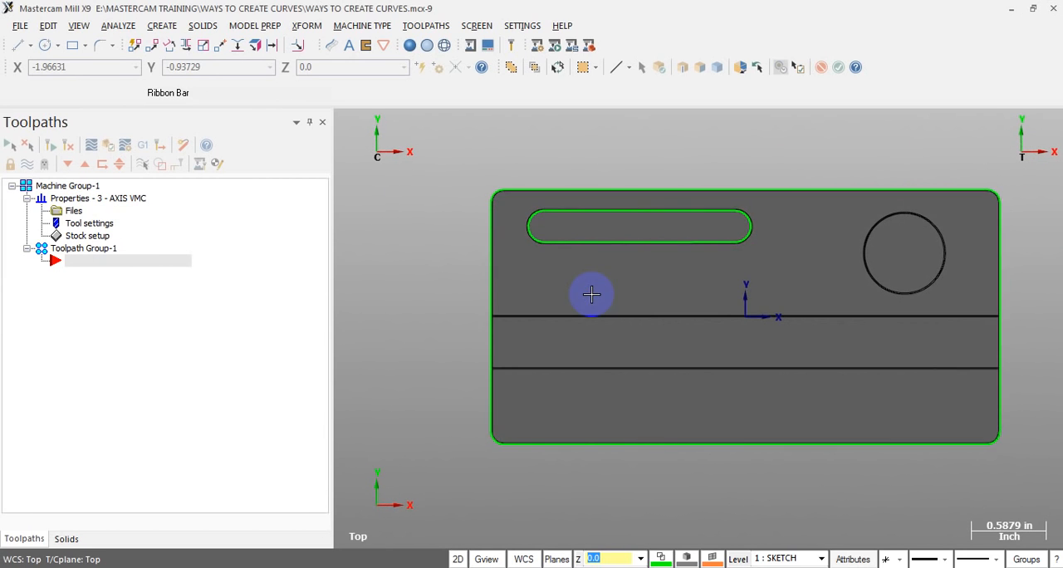
pyautogui.scroll(-3, 365, 264)
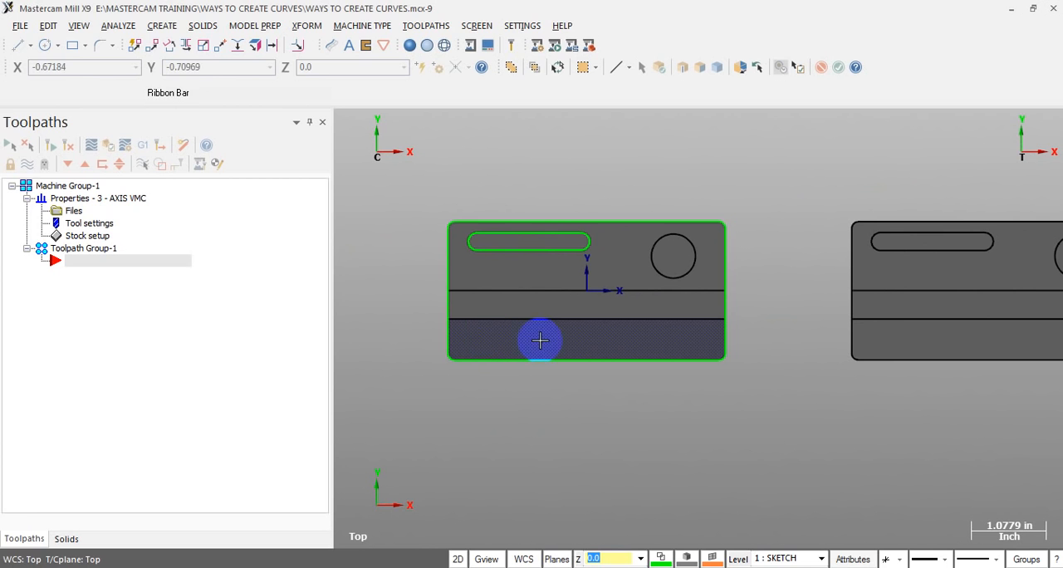
# Start a Silhouette Boundary and select the circular hole's floor on the surface block as its source
pyautogui.moveTo(591, 330); pyautogui.dragTo(880, 274, button='middle')
pyautogui.click(124, 25)
pyautogui.moveTo(160, 26)
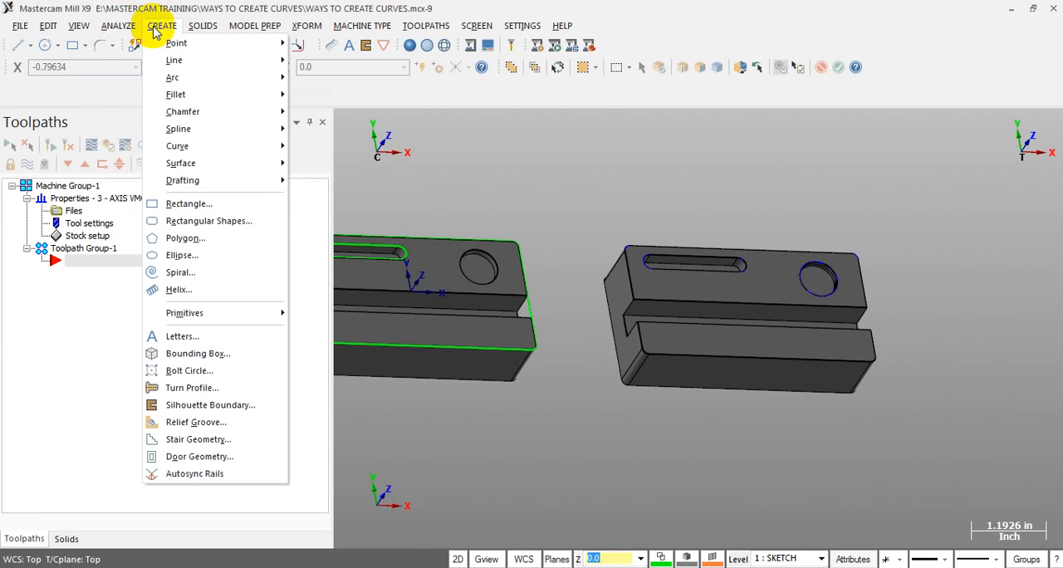
pyautogui.click(190, 405)
pyautogui.moveTo(847, 372); pyautogui.dragTo(759, 337, button='middle')
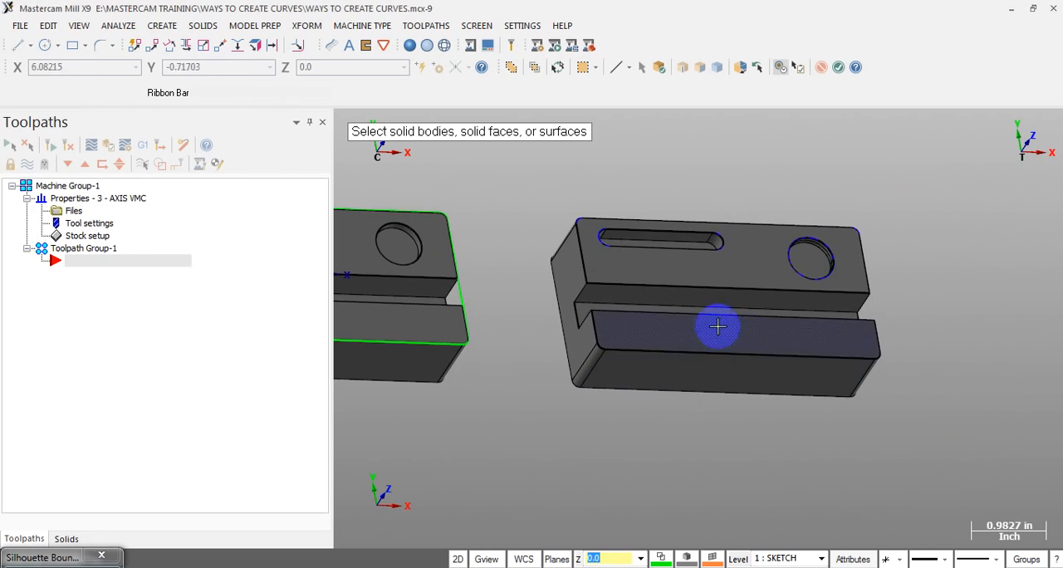
pyautogui.scroll(2, 786, 240)
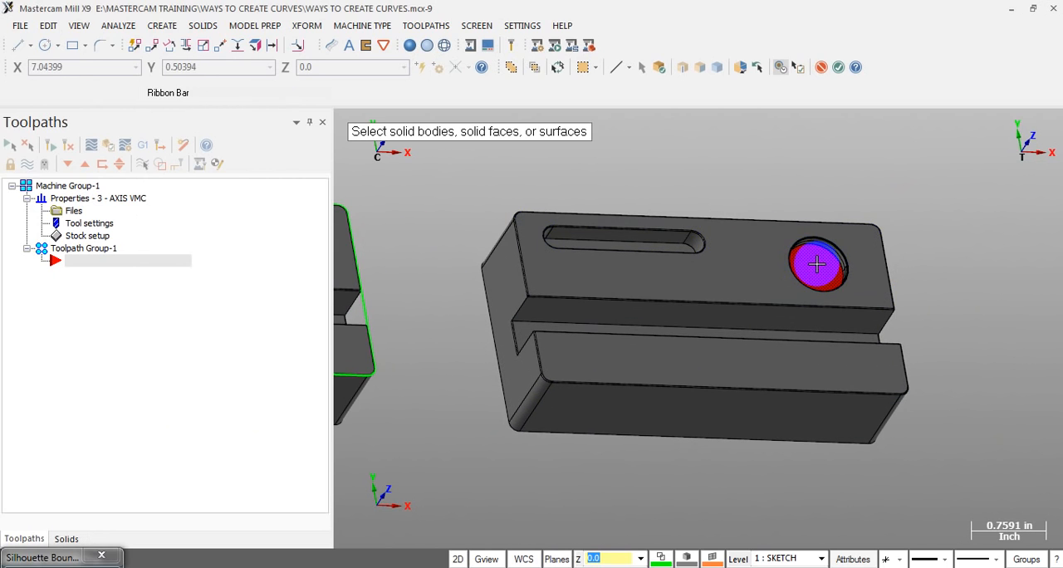
# Generate the circular hole's silhouette boundary with 0.001 tolerances and arc fit, and check the curve on the surface block
pyautogui.press('Return')
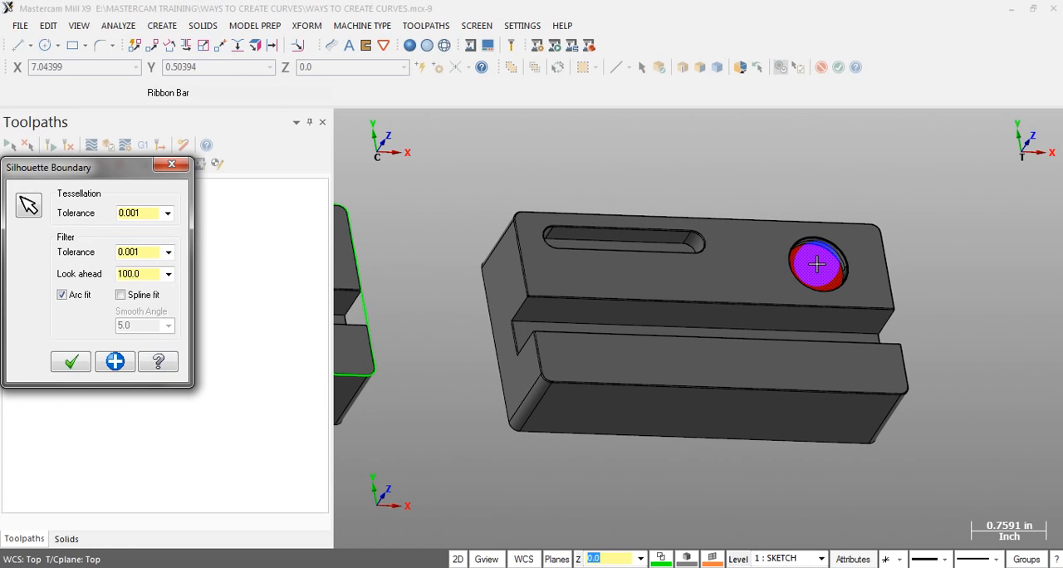
pyautogui.click(81, 366)
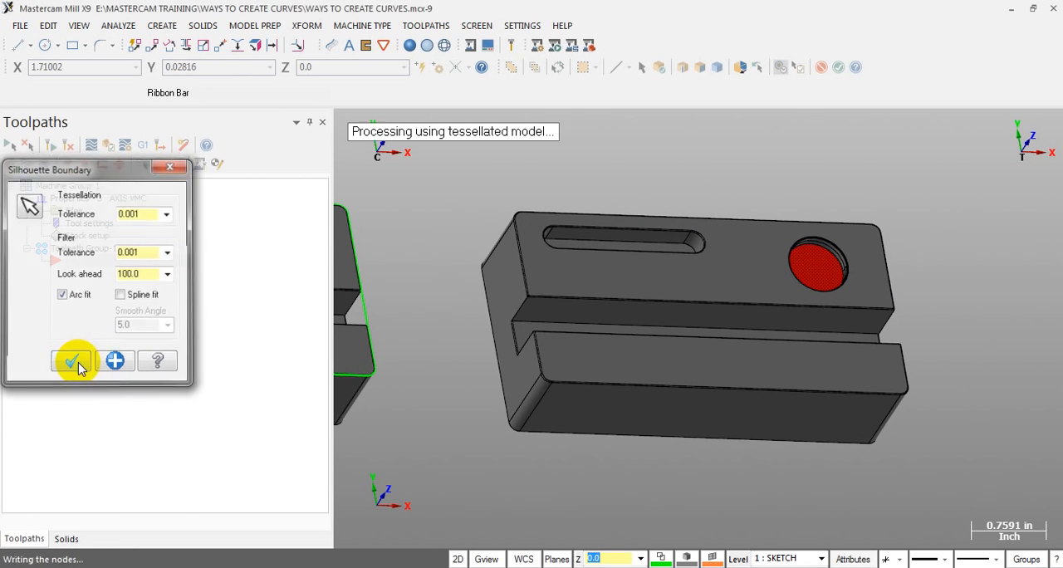
pyautogui.moveTo(762, 304); pyautogui.dragTo(920, 240, button='middle')
pyautogui.moveTo(817, 234); pyautogui.dragTo(783, 292, button='middle')
pyautogui.scroll(2, 836, 402)
pyautogui.moveTo(857, 378); pyautogui.dragTo(847, 343, button='middle')
pyautogui.scroll(-2, 847, 344)
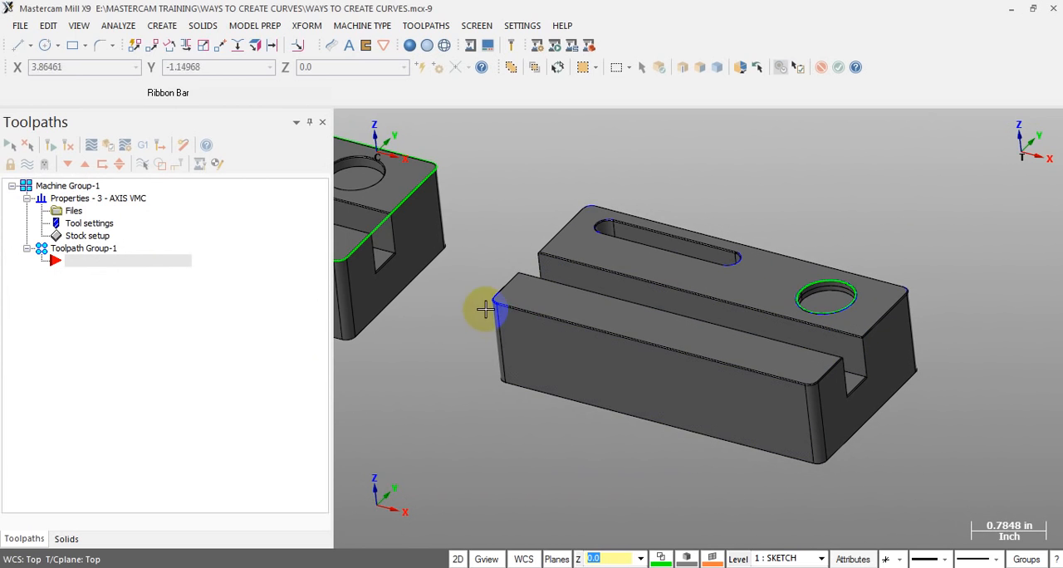
# Set the view and construction plane to Front (WCS) for the two blocks
pyautogui.scroll(-1, 719, 321)
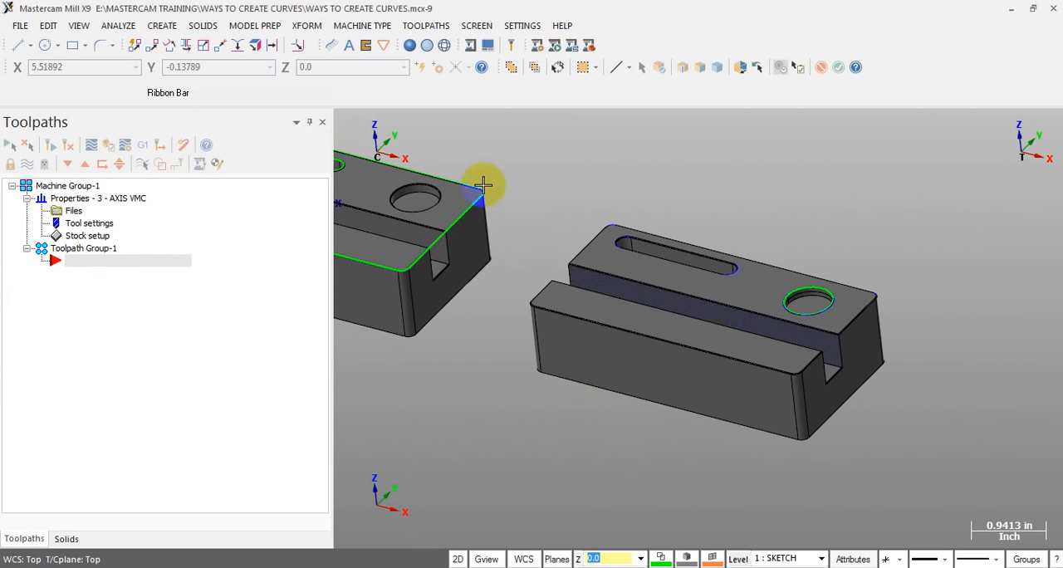
pyautogui.click(79, 25)
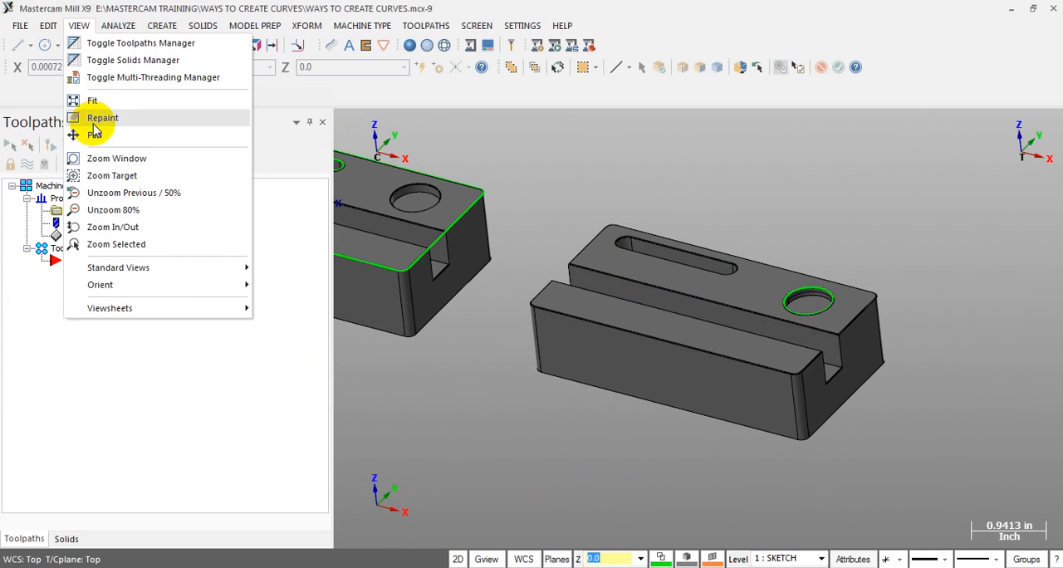
pyautogui.moveTo(165, 268)
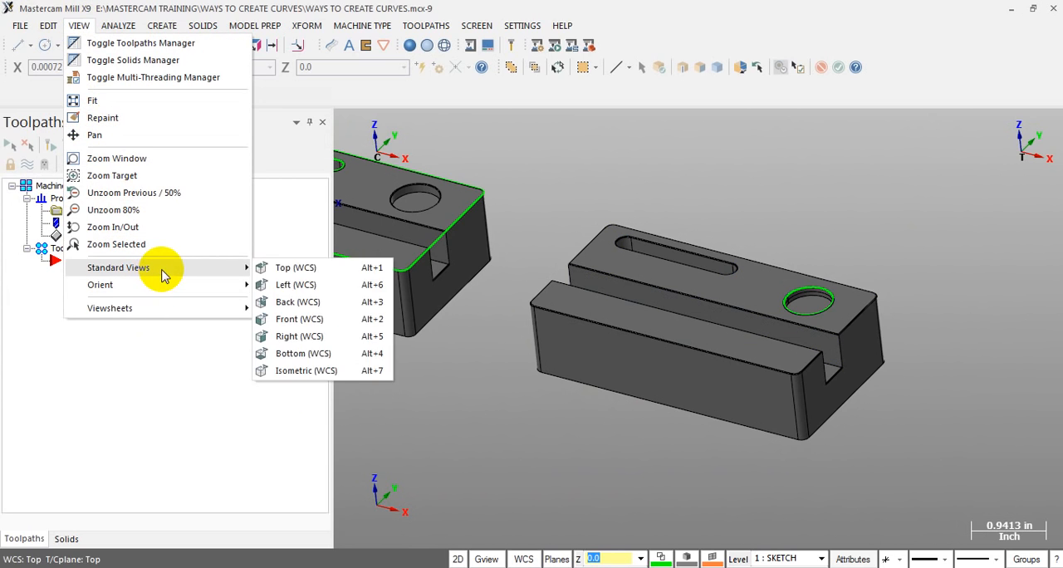
pyautogui.click(320, 318)
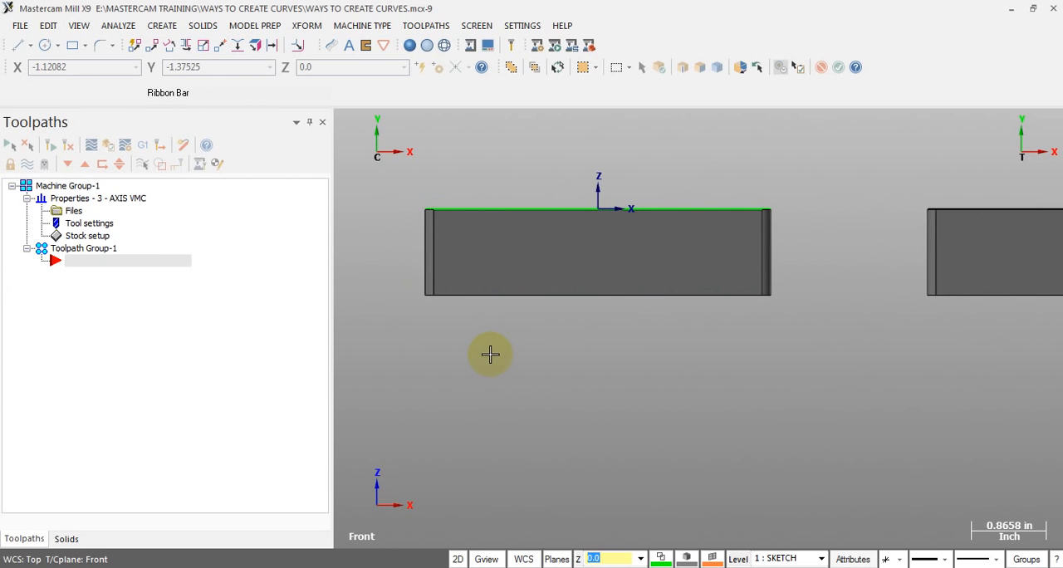
pyautogui.scroll(-2, 516, 357)
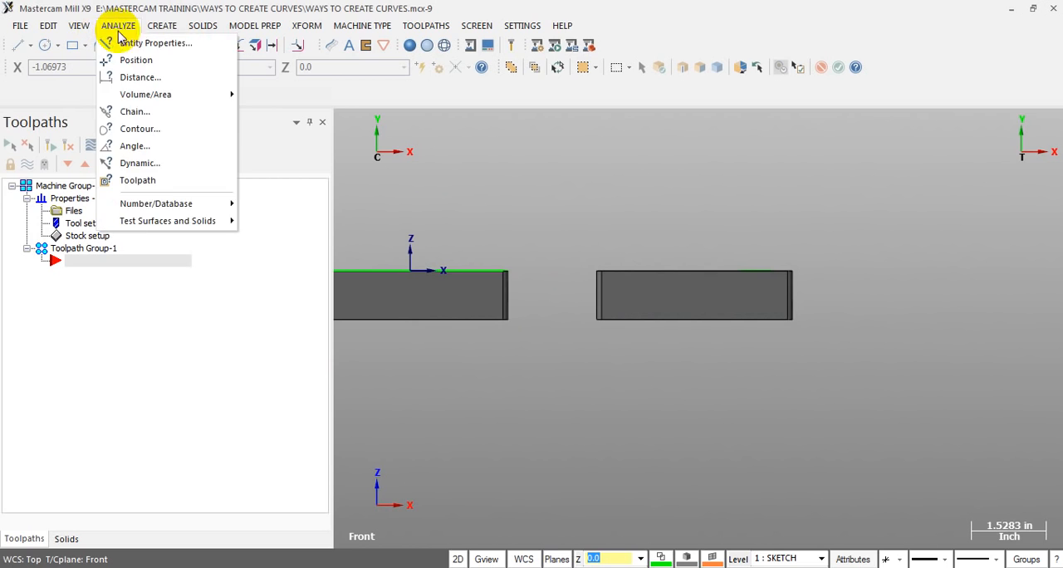
# Create a Silhouette Boundary of the whole solid block in the Front plane with 0.001 tolerances and arc fit
pyautogui.click(162, 26)
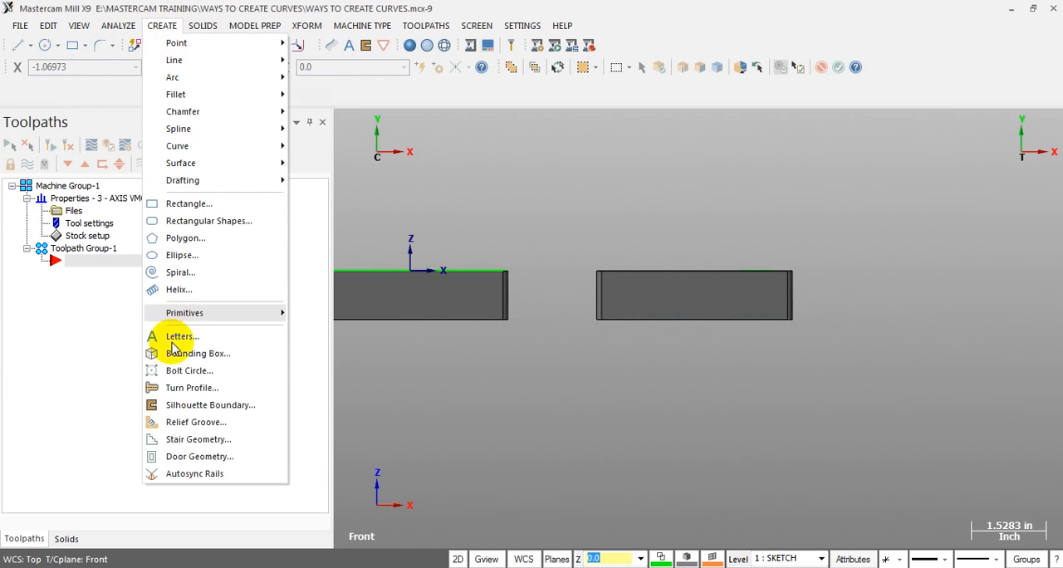
pyautogui.click(190, 405)
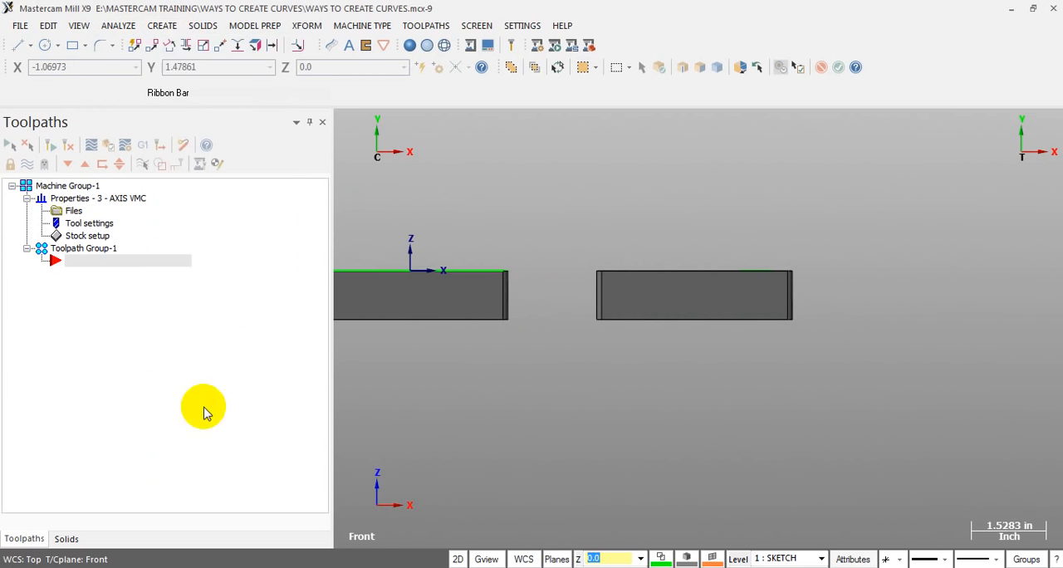
pyautogui.click(457, 292)
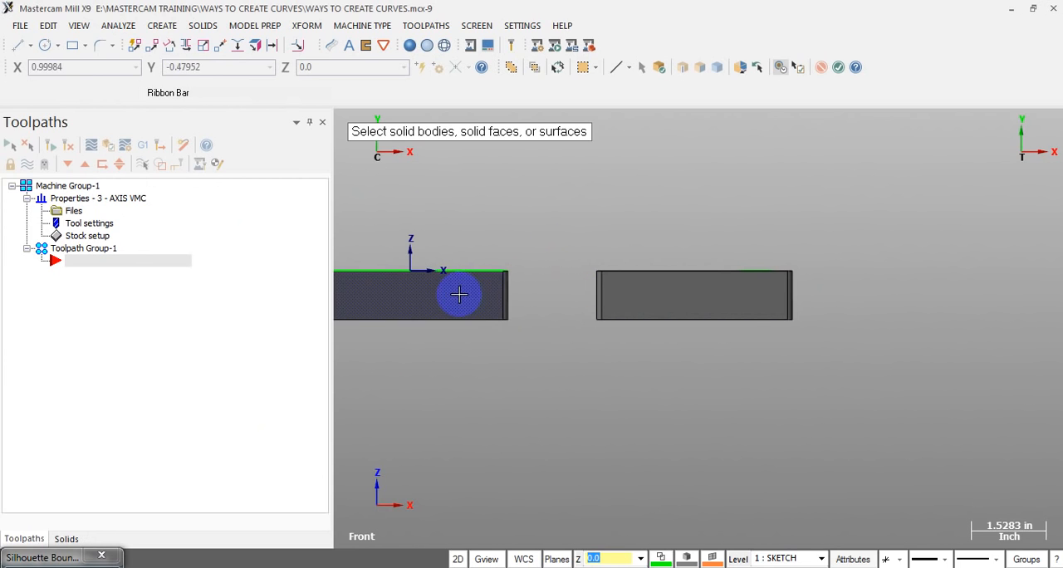
pyautogui.scroll(-1, 785, 265)
pyautogui.press('Return')
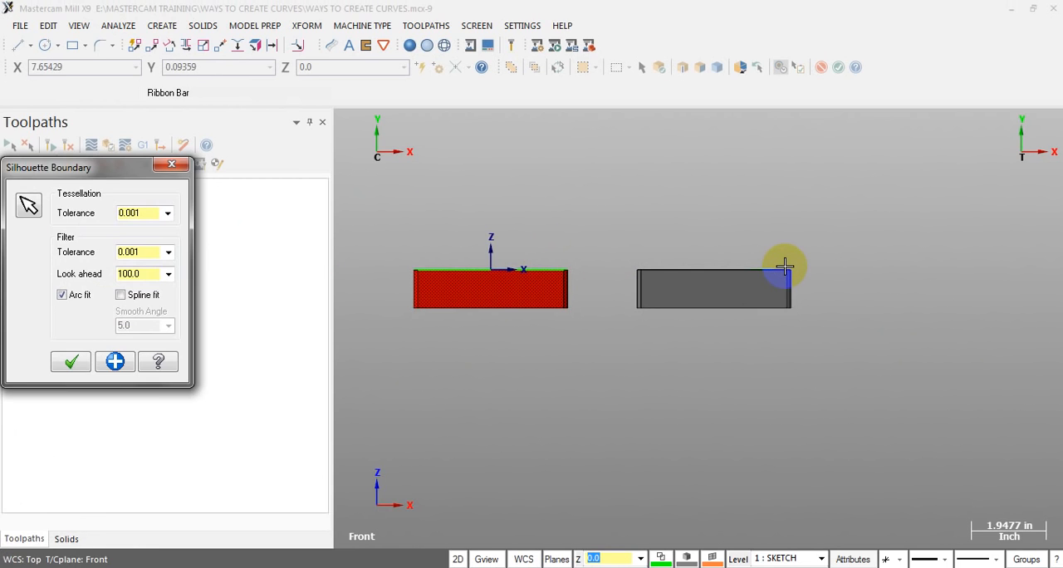
pyautogui.click(69, 361)
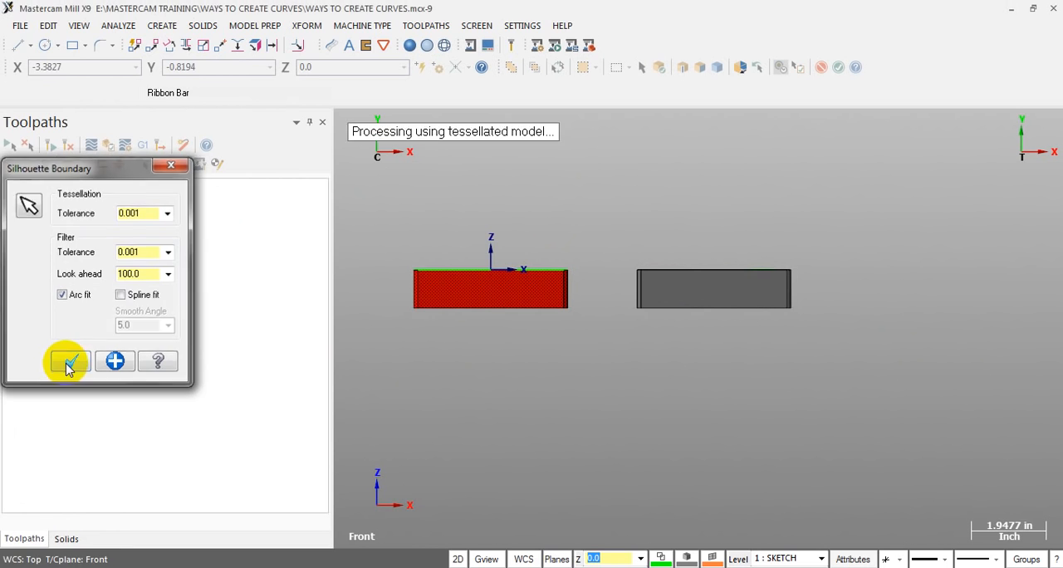
# Examine where the front silhouette boundary lies on the solid block in a close, tilted view
pyautogui.scroll(1, 410, 299)
pyautogui.scroll(1, 427, 296)
pyautogui.moveTo(432, 290); pyautogui.dragTo(483, 320, button='middle')
pyautogui.scroll(2, 379, 238)
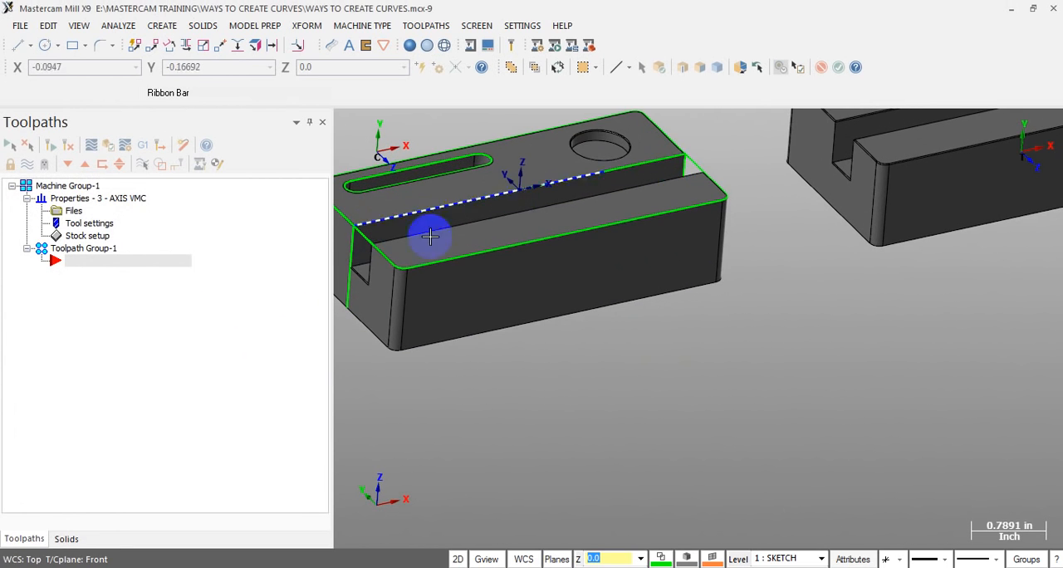
pyautogui.moveTo(367, 290); pyautogui.dragTo(615, 242, button='middle')
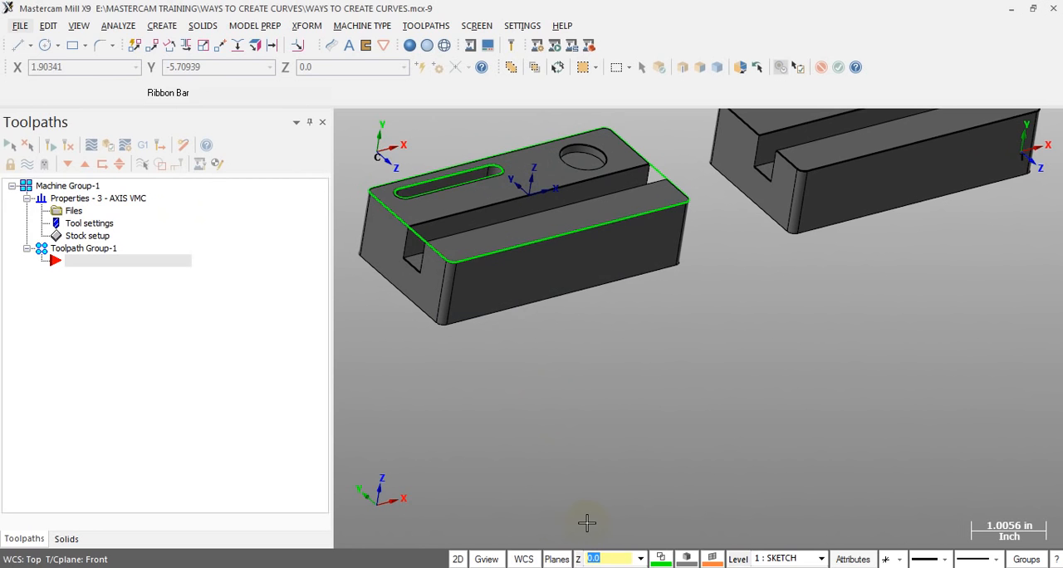
# Return to the Front view and set the Z depth to 1.0 from the Z coordinate of a point on the solid block's front upper edge
pyautogui.click(162, 26)
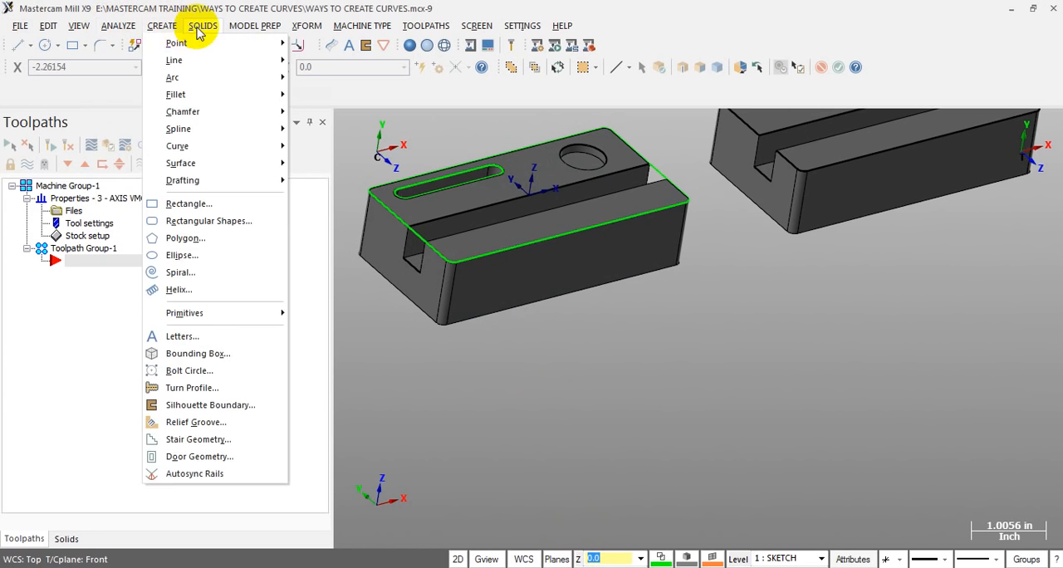
pyautogui.moveTo(83, 26)
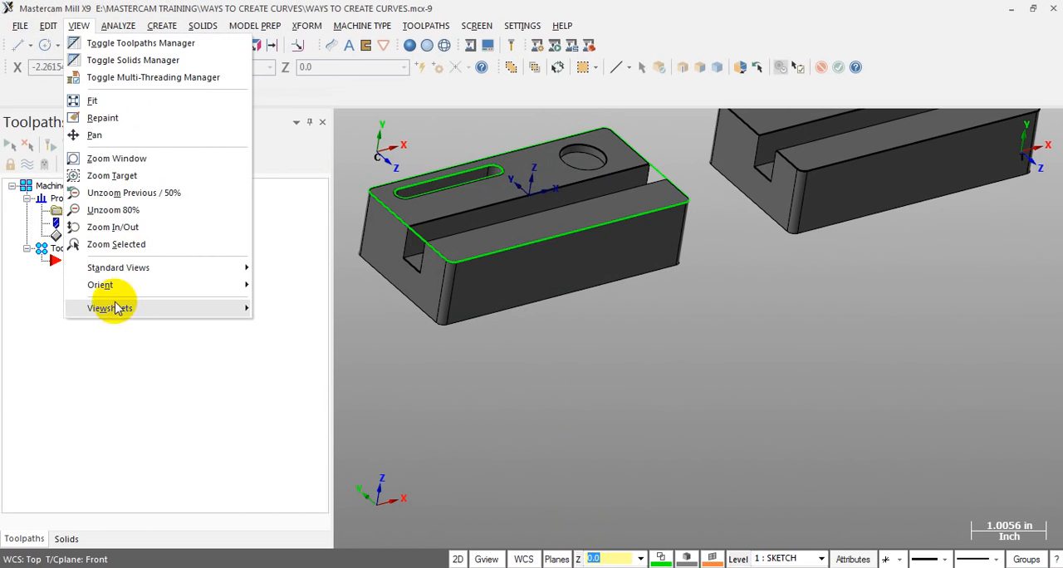
pyautogui.moveTo(108, 267)
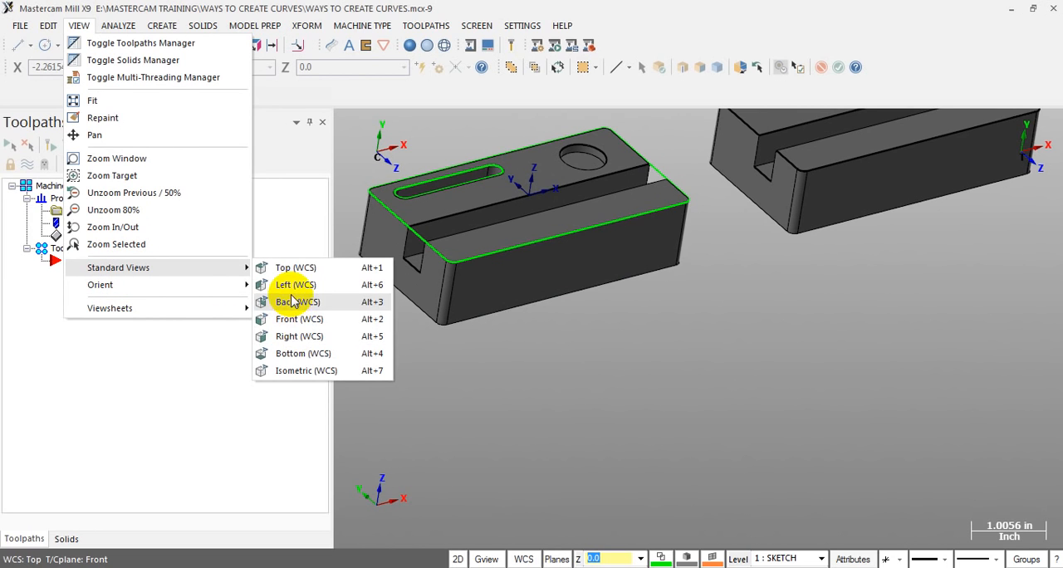
pyautogui.click(295, 319)
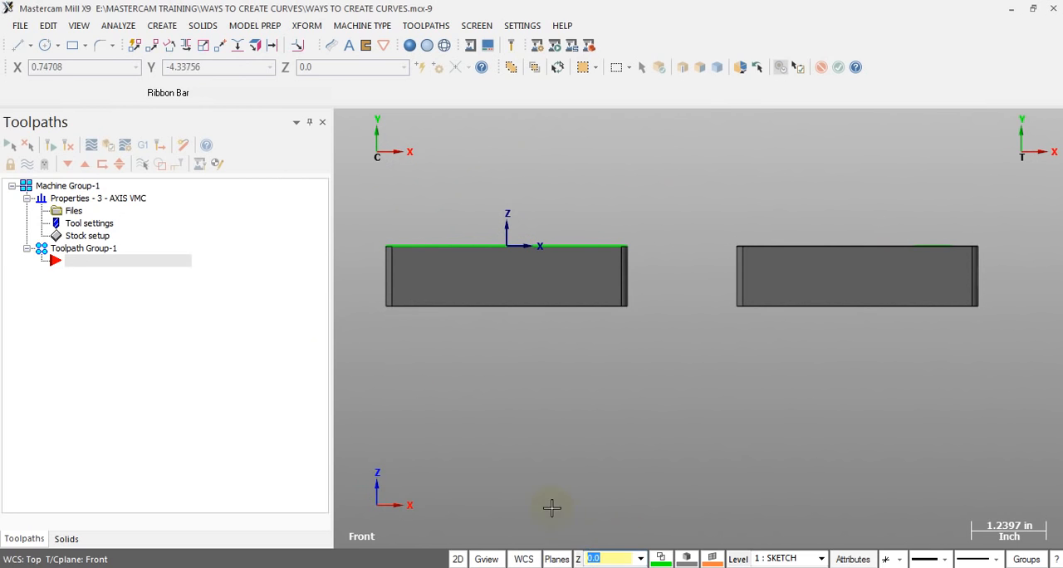
pyautogui.rightClick(605, 562)
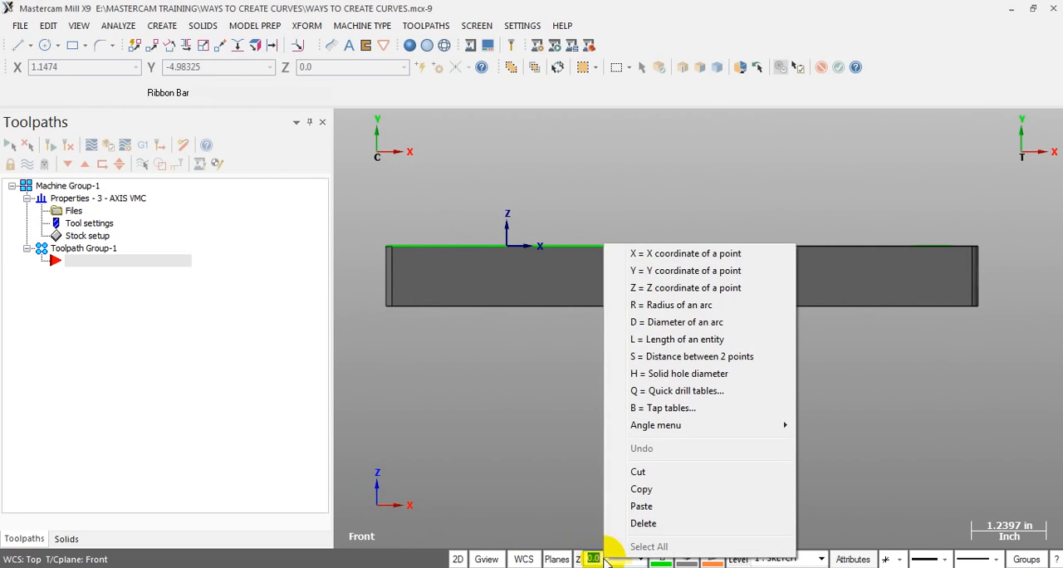
pyautogui.click(653, 289)
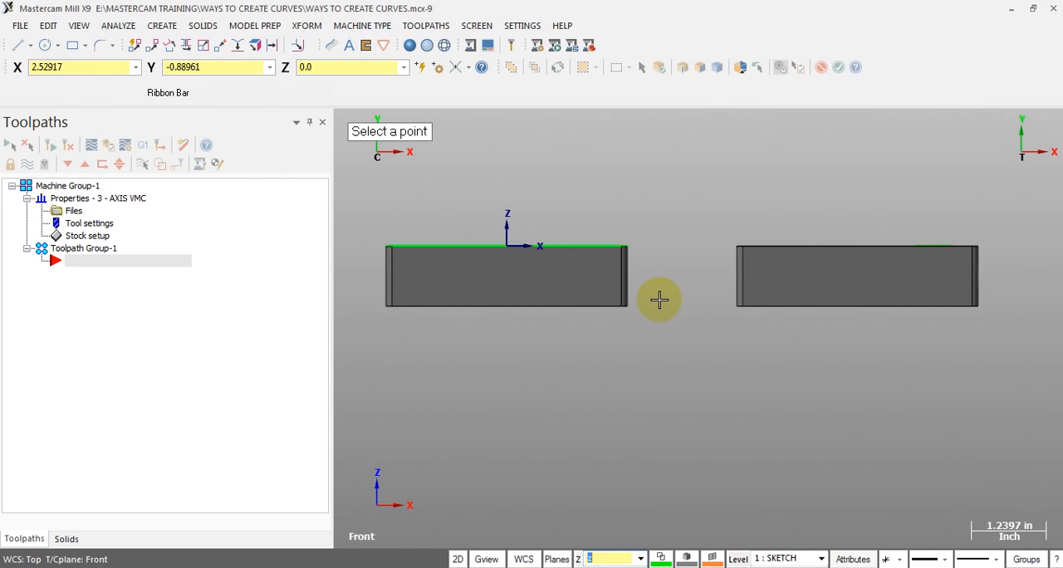
pyautogui.moveTo(452, 209); pyautogui.dragTo(515, 257, button='middle')
pyautogui.scroll(3, 521, 256)
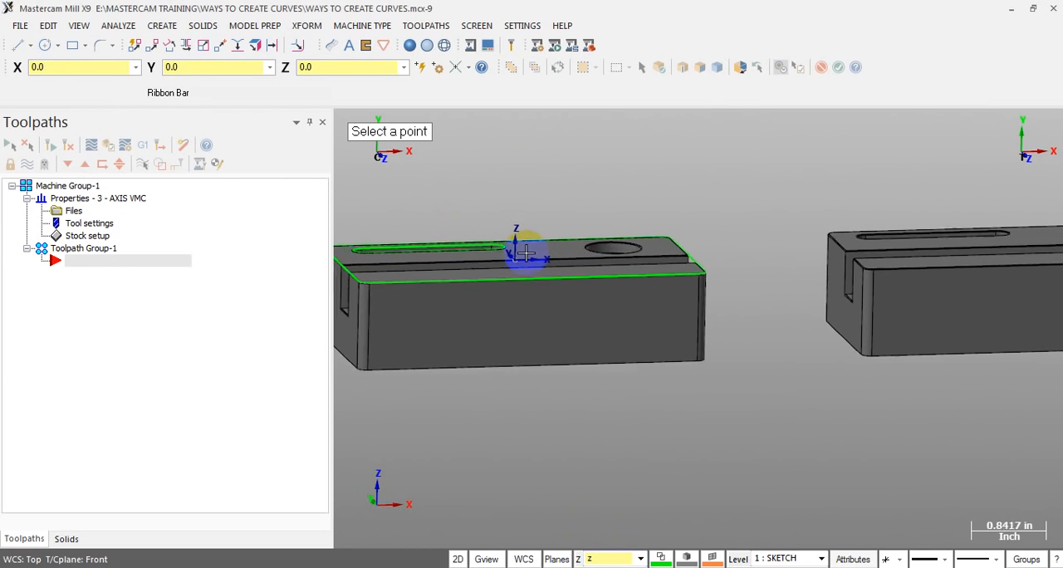
pyautogui.scroll(1, 422, 362)
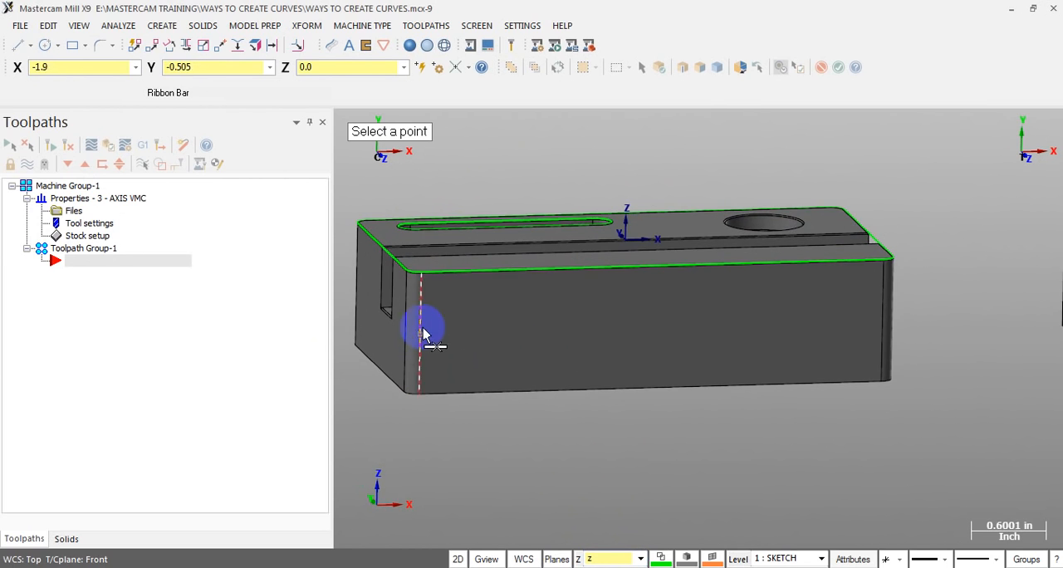
pyautogui.click(425, 275)
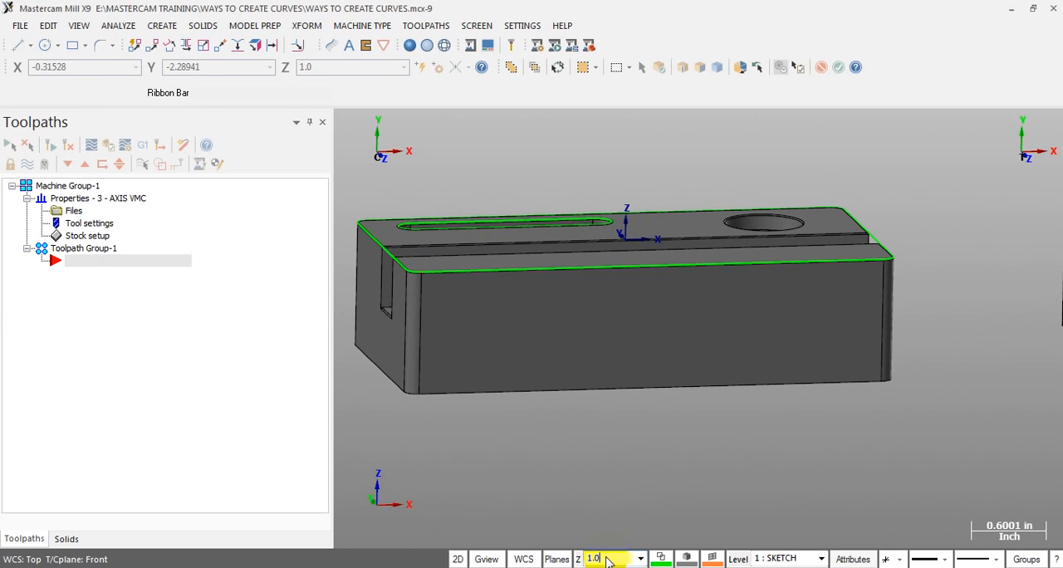
# Create a Silhouette Boundary of the whole solid block in the Front view at Z depth 1.0, with 0.001 tolerances and arc fit
pyautogui.scroll(-3, 712, 477)
pyautogui.moveTo(653, 430); pyautogui.dragTo(715, 471, button='middle')
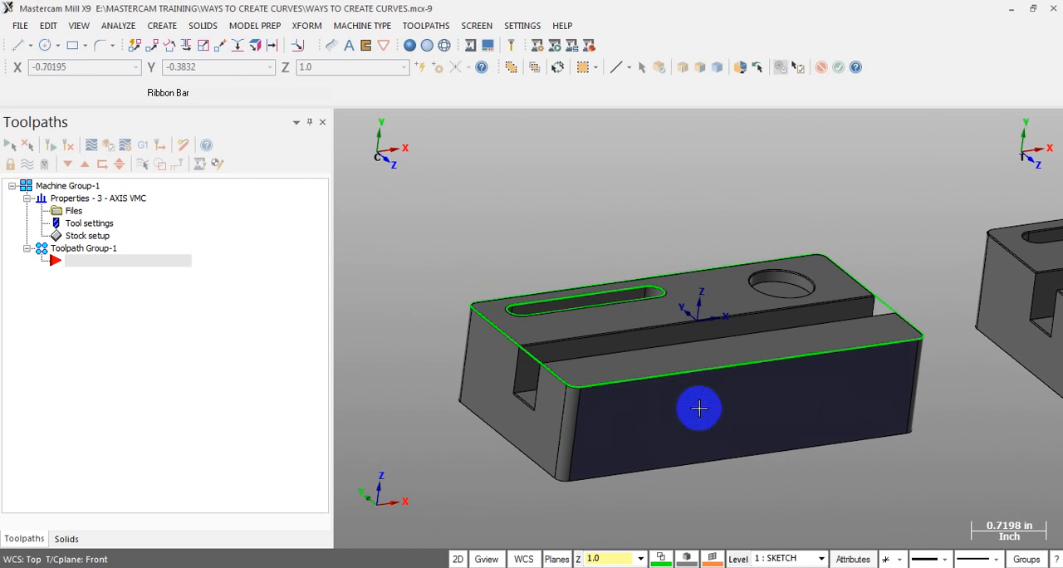
pyautogui.scroll(-2, 581, 296)
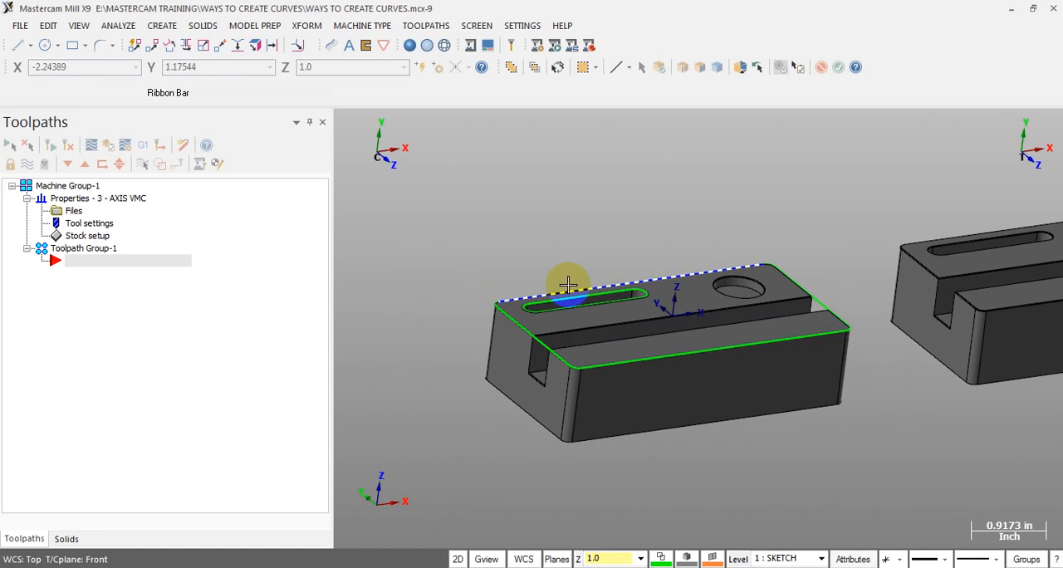
pyautogui.hotkey('alt', '2')
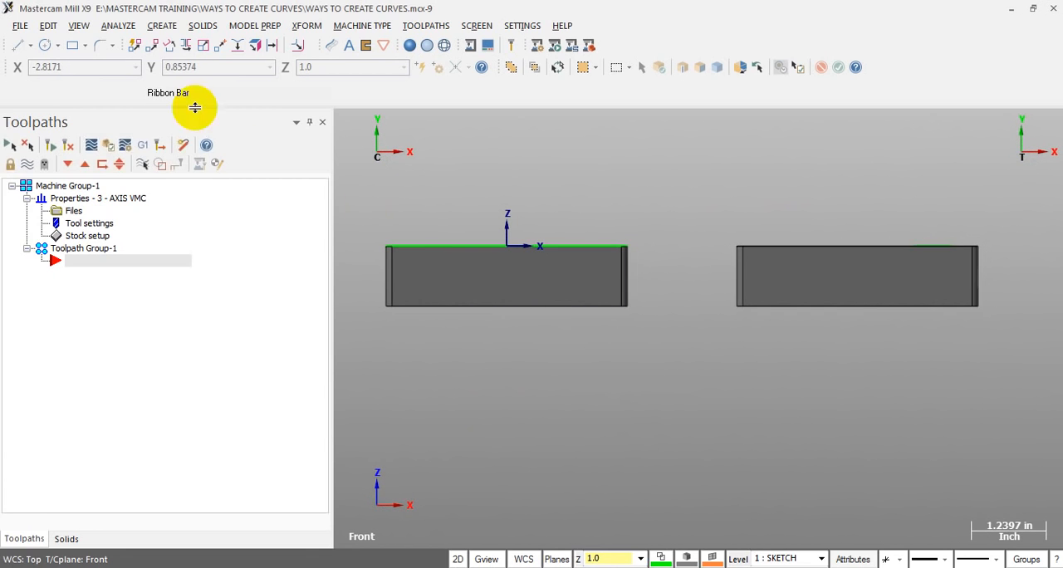
pyautogui.click(162, 26)
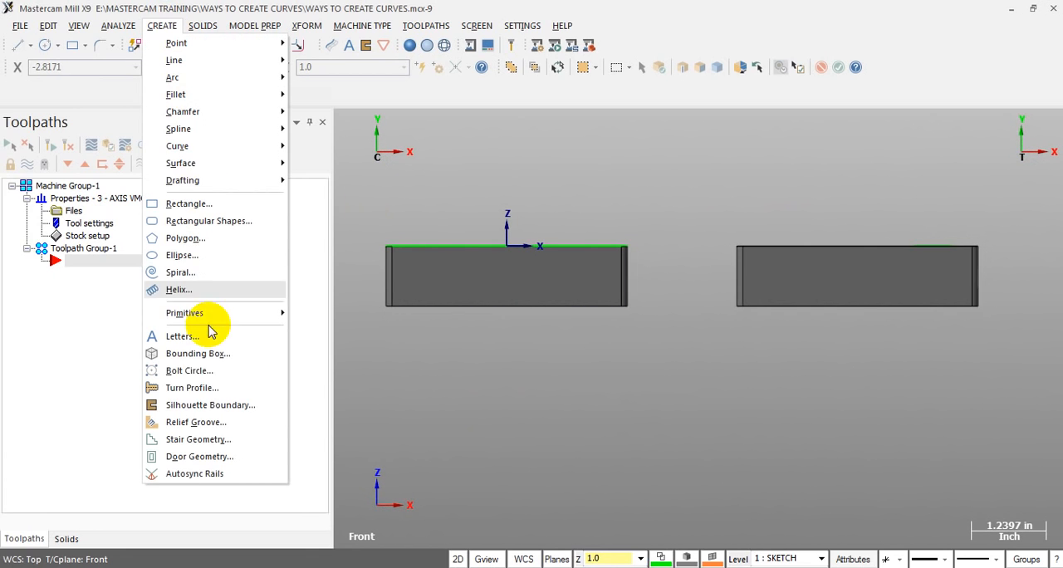
pyautogui.click(223, 402)
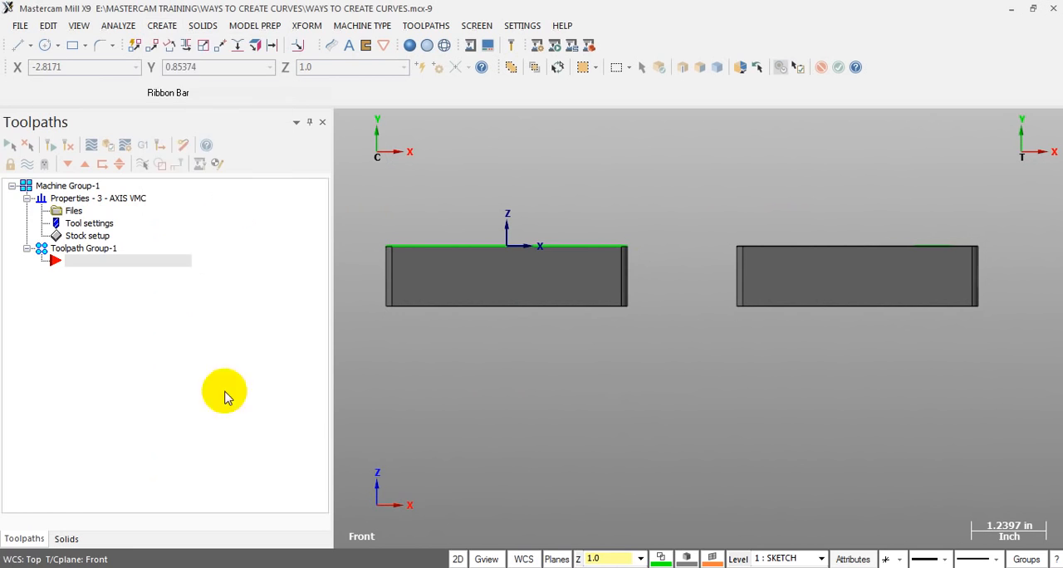
pyautogui.click(488, 273)
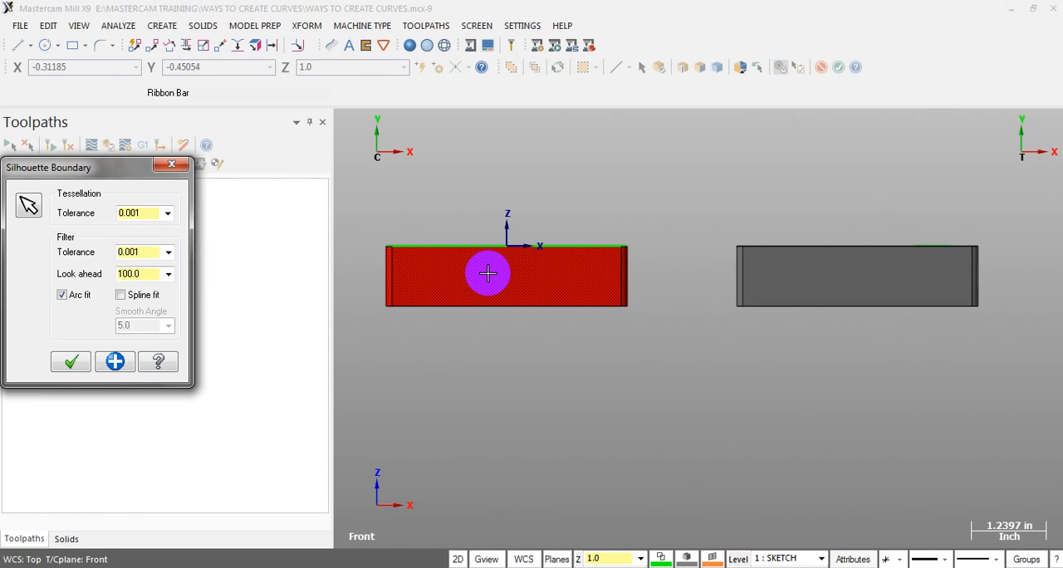
pyautogui.click(65, 363)
# Examine the silhouette boundary on the solid block's front face in tilted, Top and Front views
pyautogui.moveTo(435, 291); pyautogui.dragTo(516, 280, button='middle')
pyautogui.scroll(-2, 740, 348)
pyautogui.scroll(6, 481, 155)
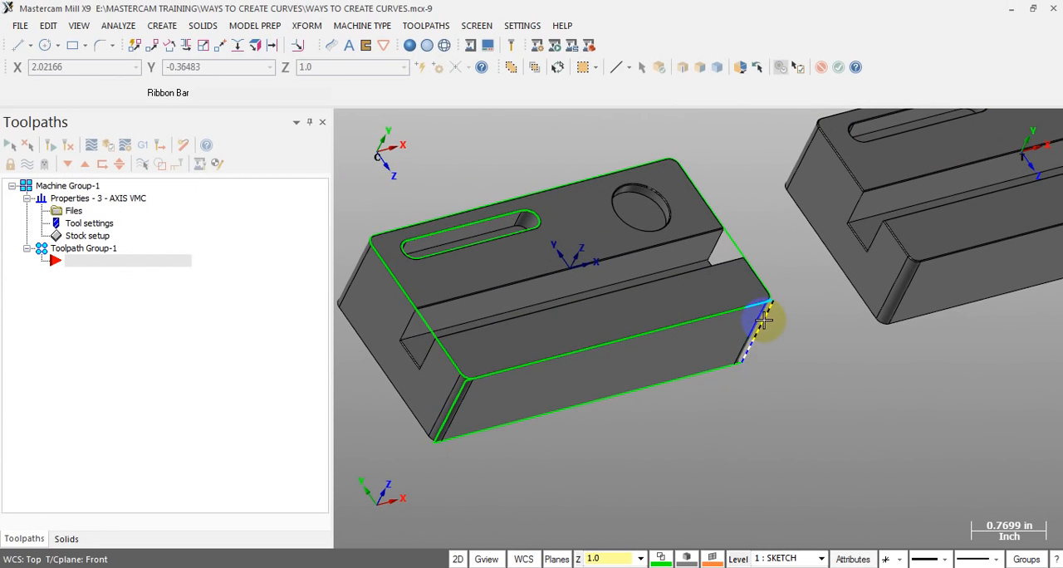
pyautogui.moveTo(788, 358); pyautogui.dragTo(773, 408, button='middle')
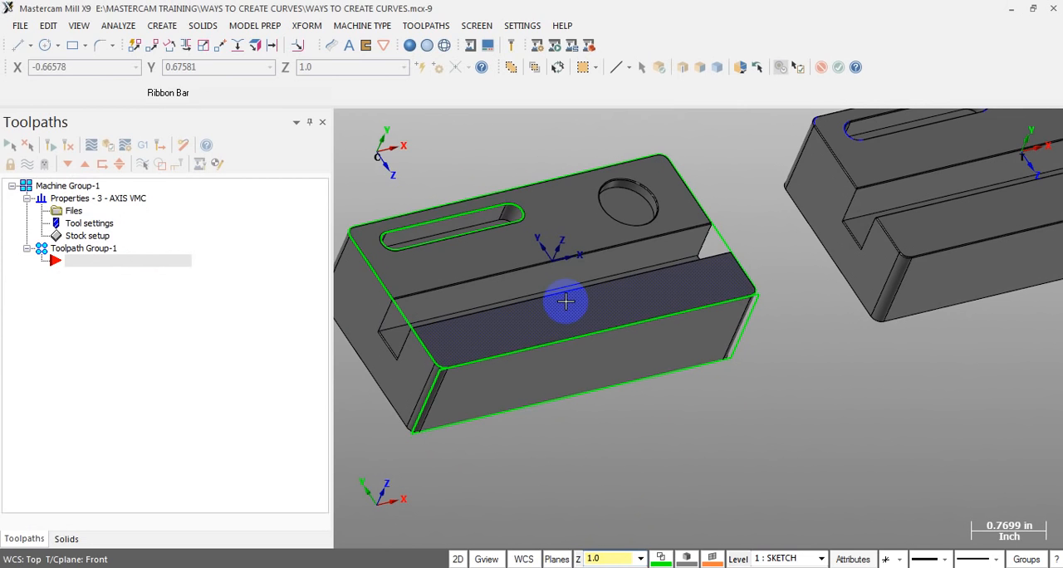
pyautogui.hotkey('alt', '1')
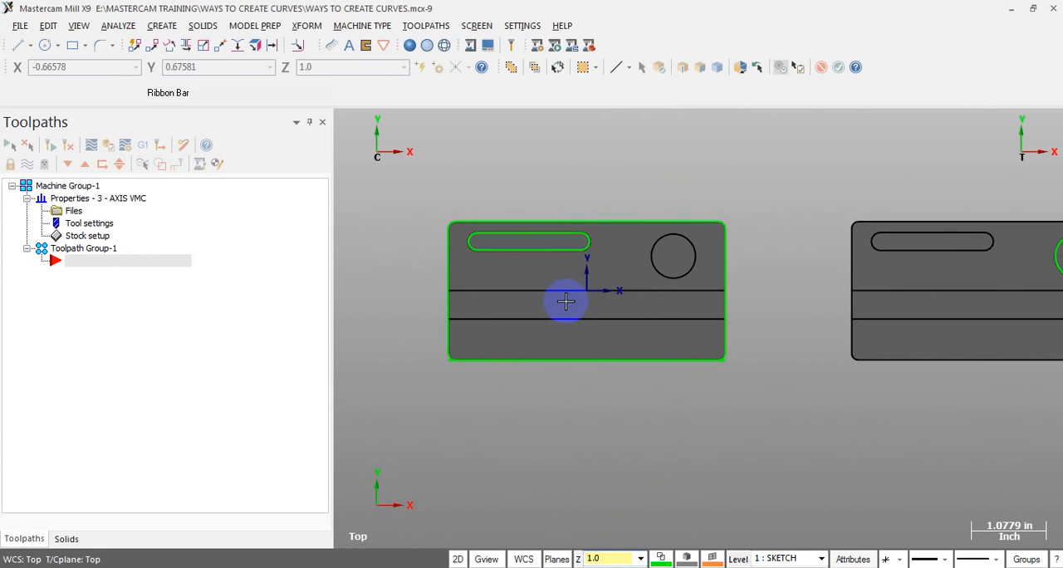
pyautogui.hotkey('alt', '2')
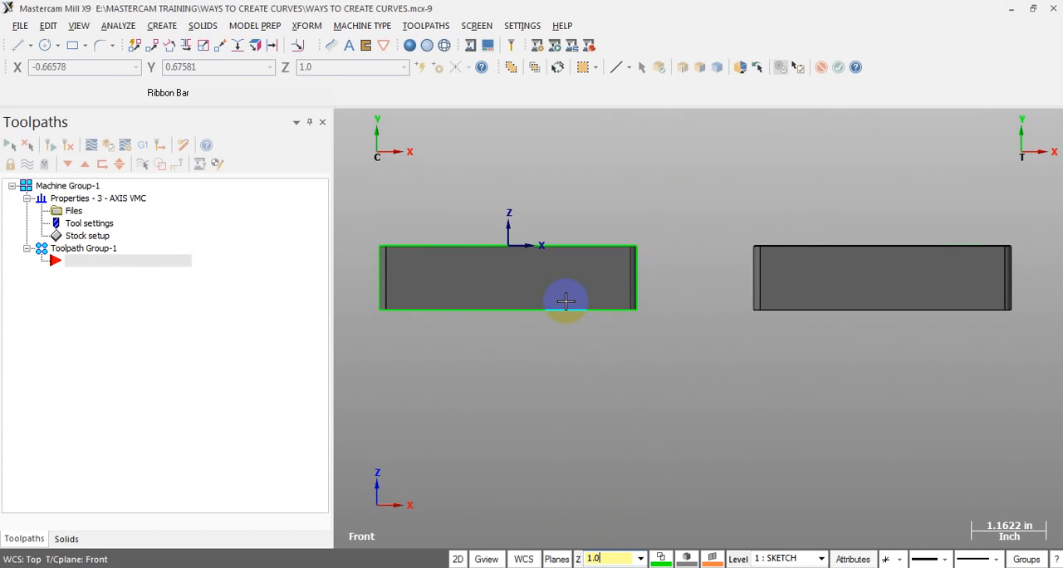
pyautogui.scroll(1, 380, 264)
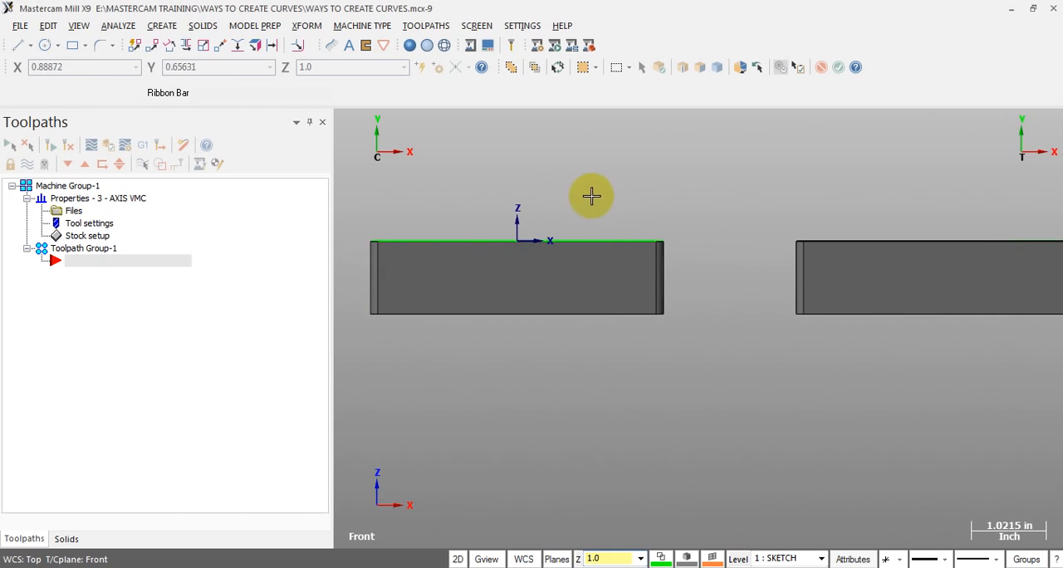
# Examine the solid block's existing curves in a tilted view and return to the Front view
pyautogui.moveTo(582, 190); pyautogui.dragTo(620, 208, button='middle')
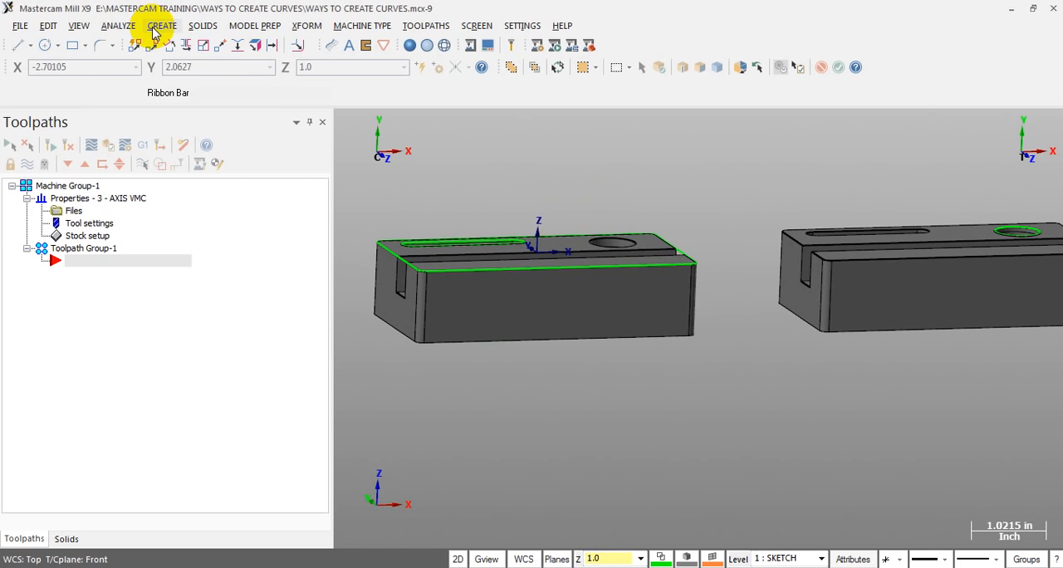
pyautogui.hotkey('alt', '1')
pyautogui.hotkey('alt', '2')
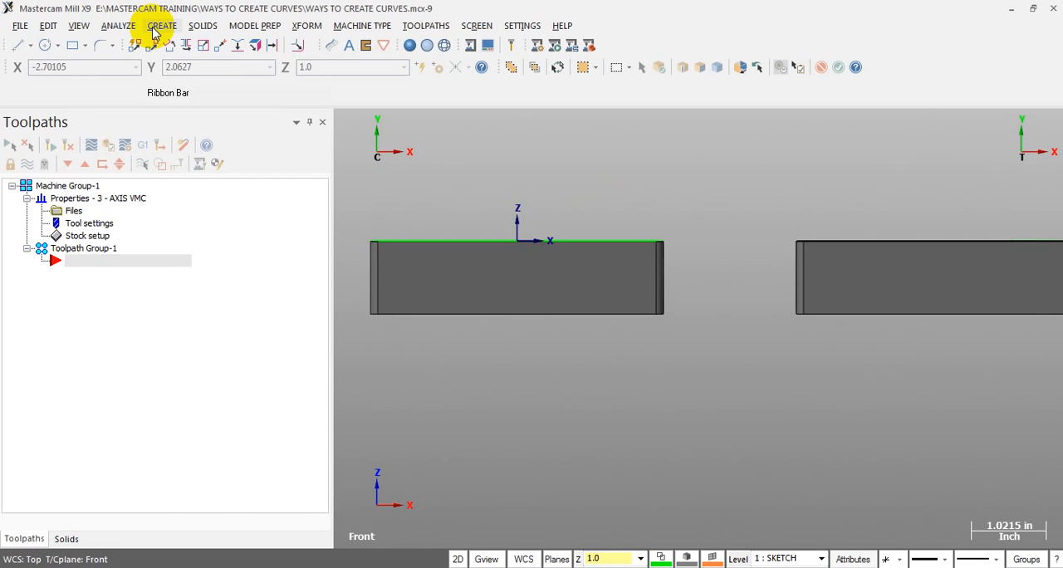
pyautogui.scroll(-2, 529, 191)
pyautogui.scroll(2, 373, 209)
pyautogui.scroll(1, 373, 209)
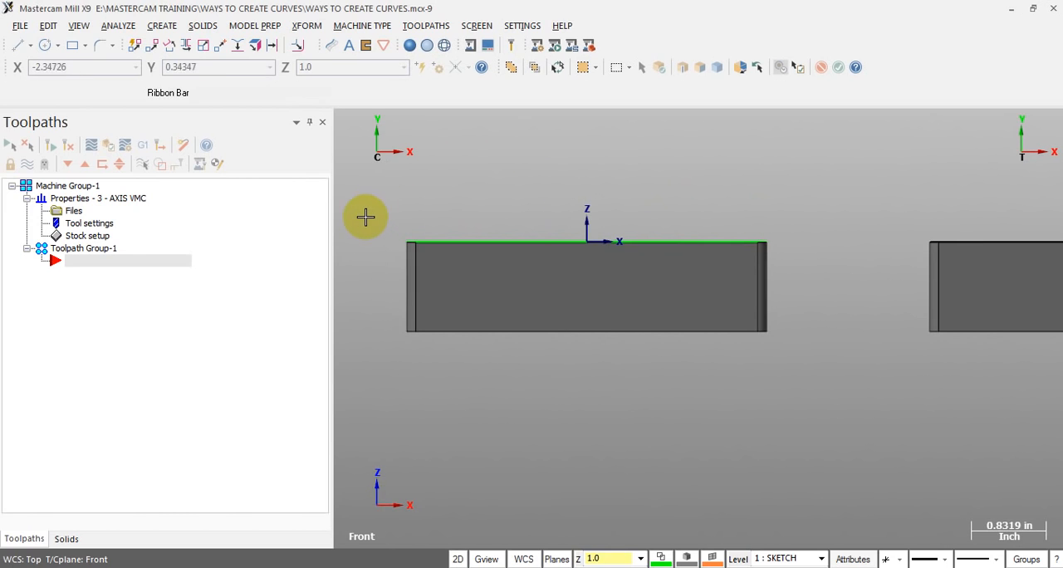
# Draw a horizontal endpoint line about 4 in long along the block's lower front edge, in the Front plane at Z depth 1.0
pyautogui.click(16, 48)
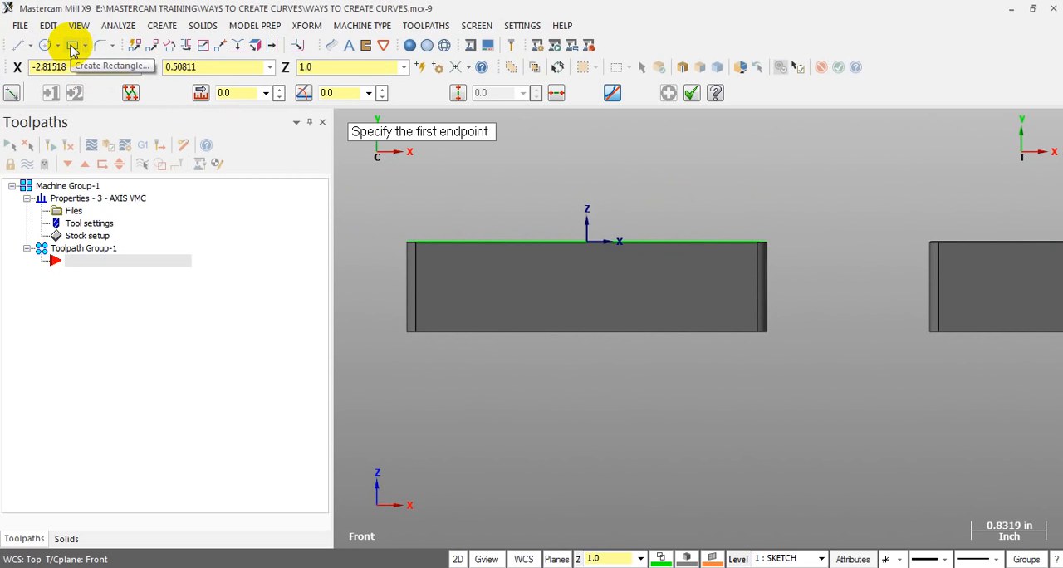
pyautogui.scroll(2, 477, 296)
pyautogui.moveTo(419, 289); pyautogui.dragTo(473, 321, button='middle')
pyautogui.scroll(-2, 530, 349)
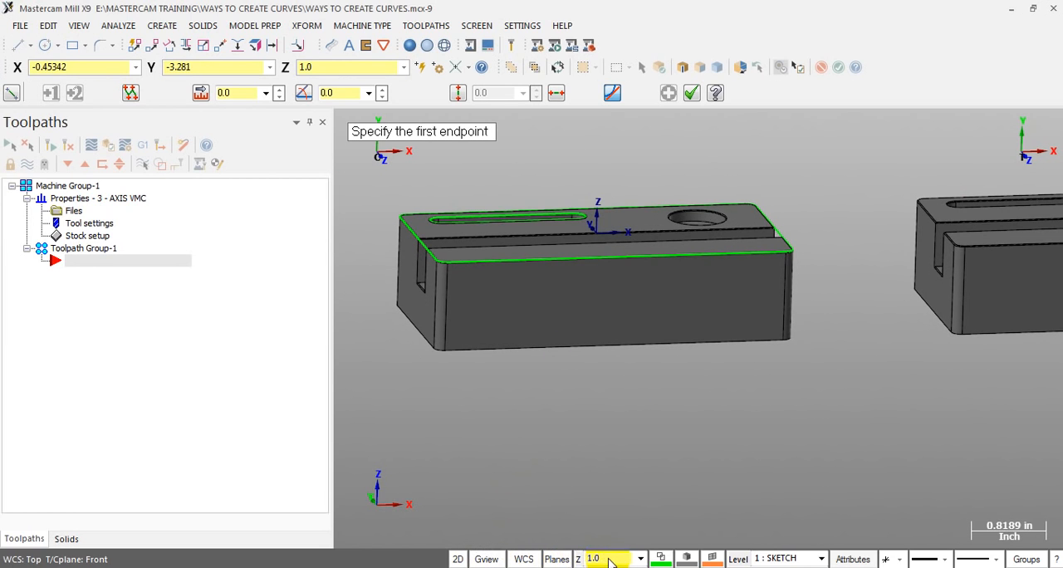
pyautogui.scroll(2, 468, 308)
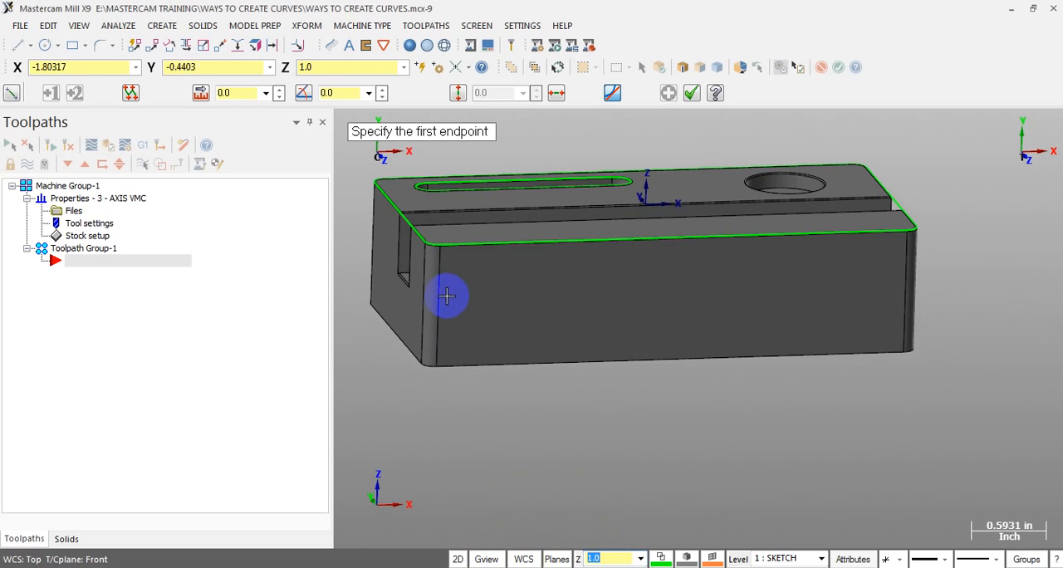
pyautogui.hotkey('alt', '1')
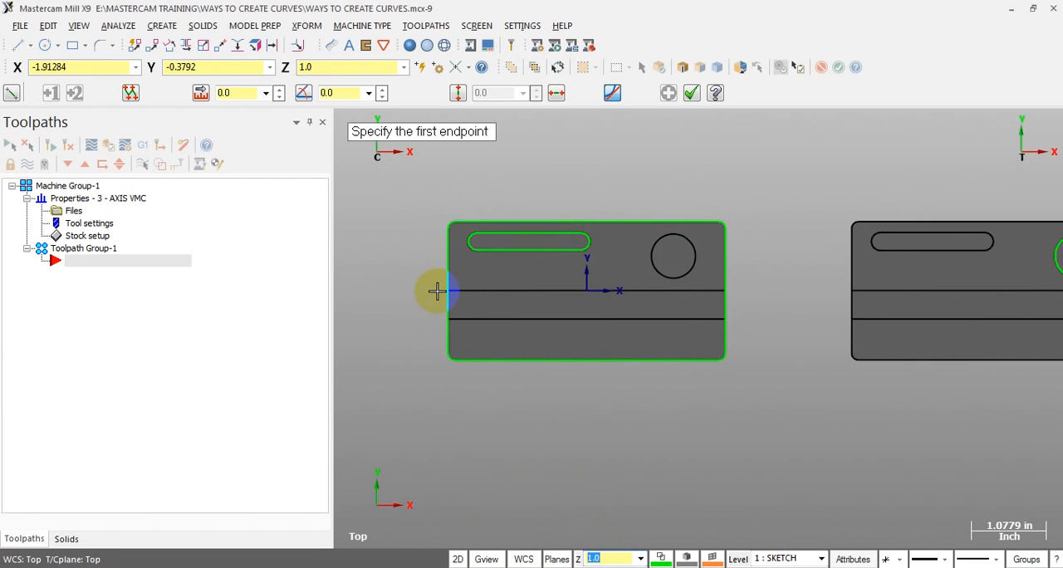
pyautogui.hotkey('alt', '2')
pyautogui.scroll(1, 351, 190)
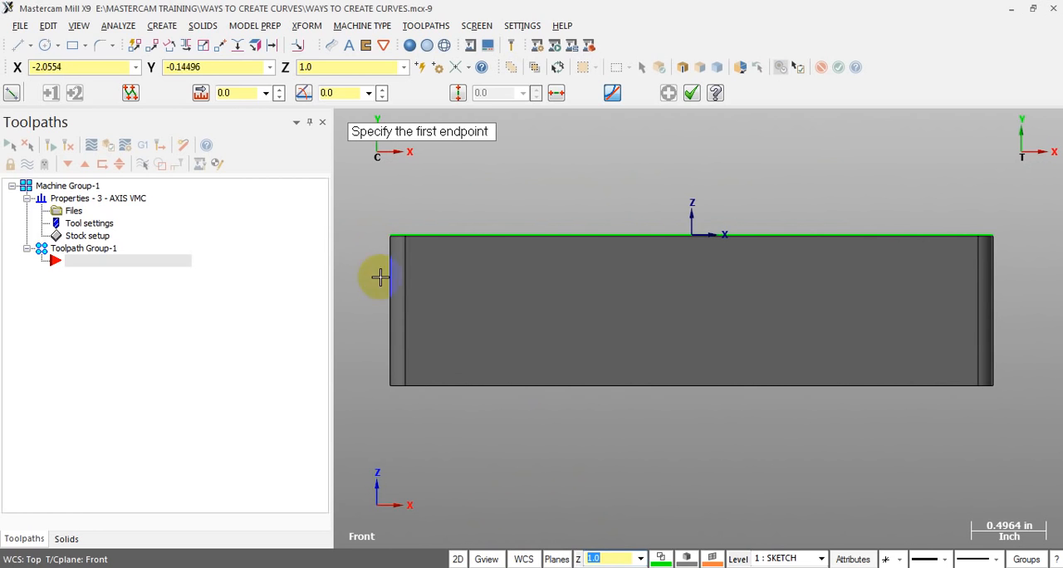
pyautogui.click(389, 390)
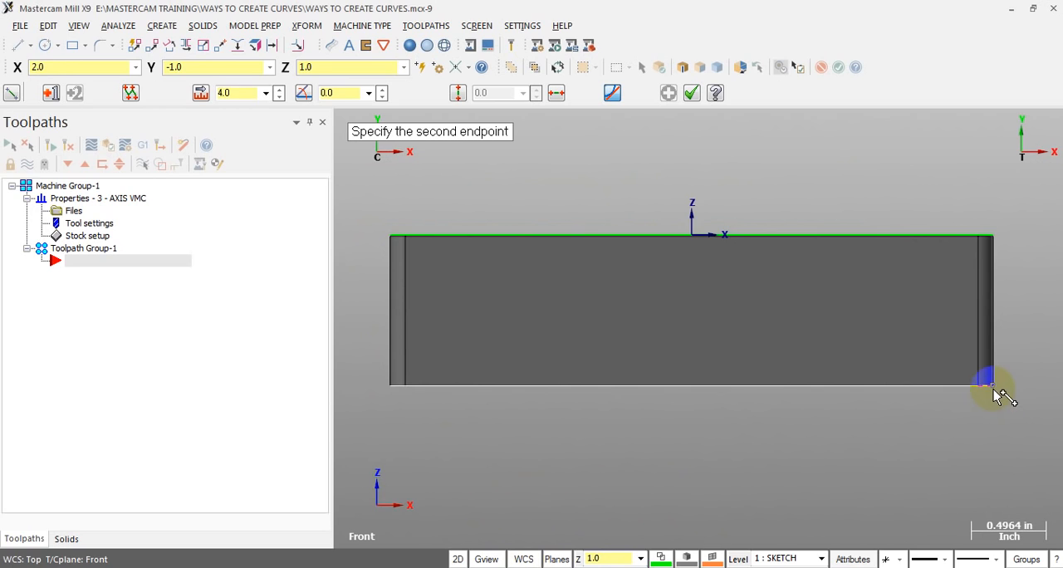
pyautogui.scroll(1, 1020, 406)
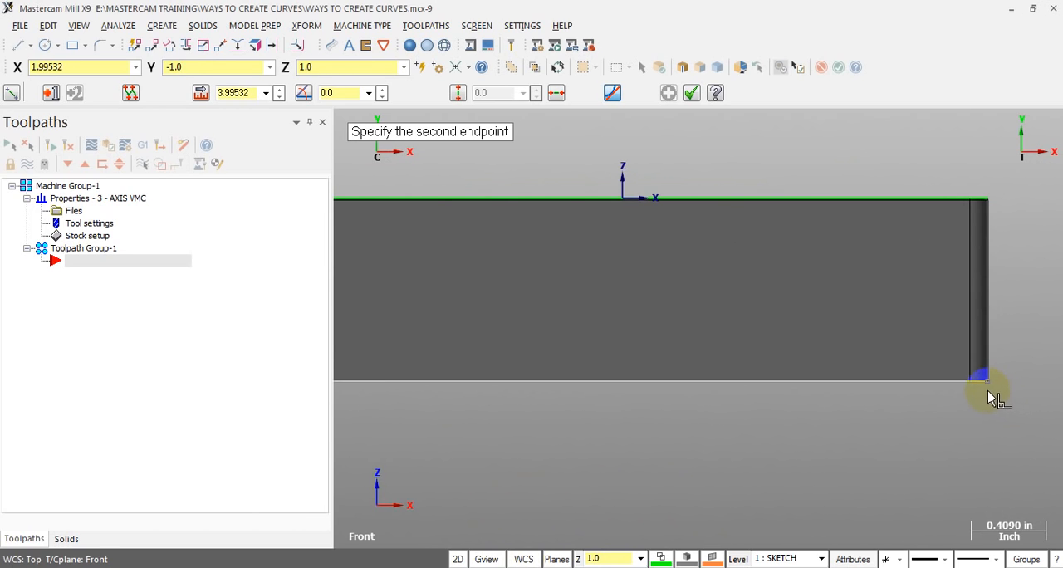
pyautogui.click(986, 390)
pyautogui.scroll(1, 997, 387)
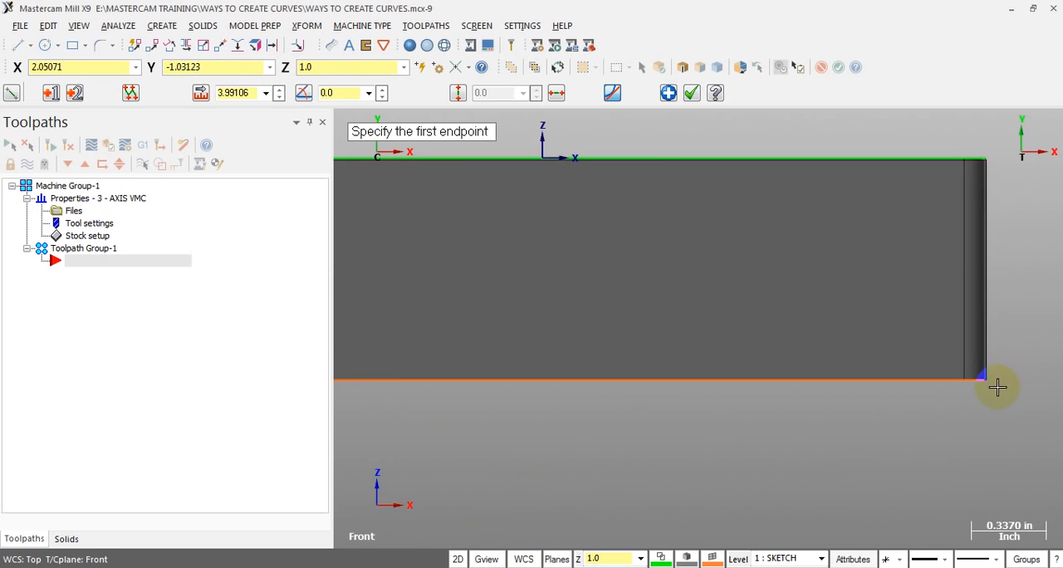
# Draw a 1.0 in vertical line from the front face's lower right corner up to its upper right corner
pyautogui.scroll(1, 997, 387)
pyautogui.click(987, 382)
pyautogui.scroll(-2, 974, 427)
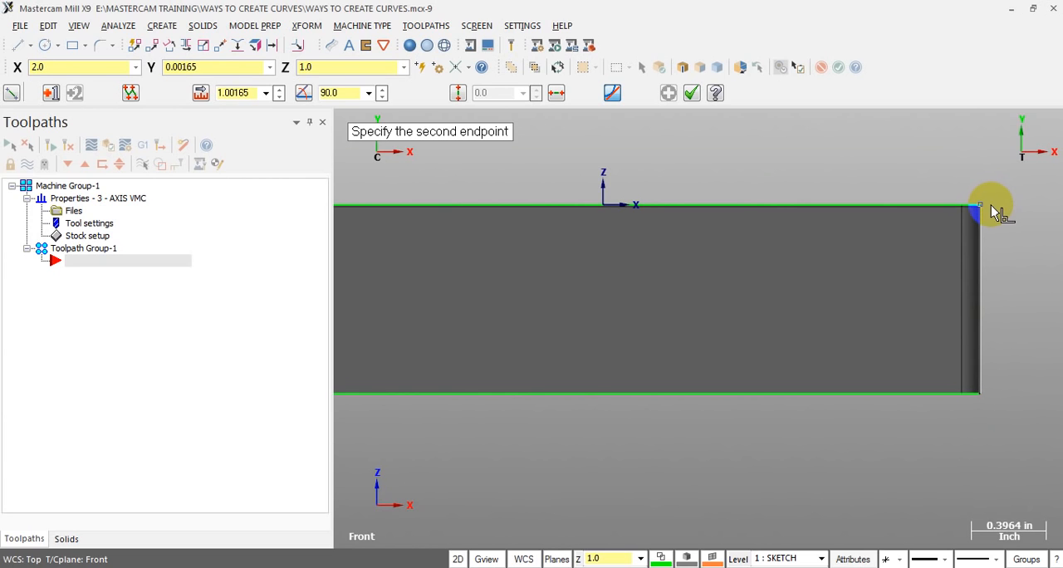
pyautogui.scroll(4, 989, 204)
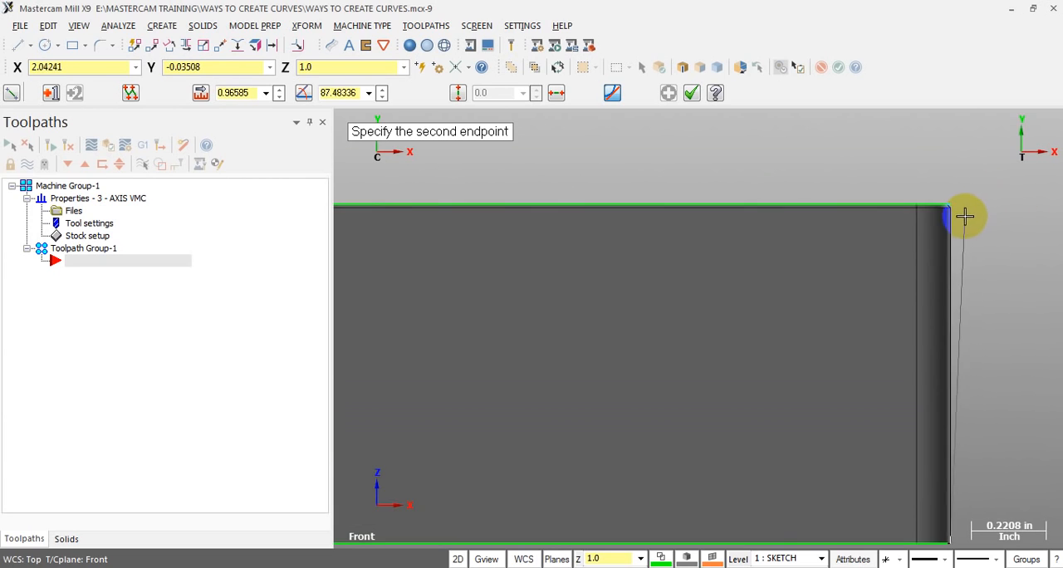
pyautogui.scroll(1, 965, 203)
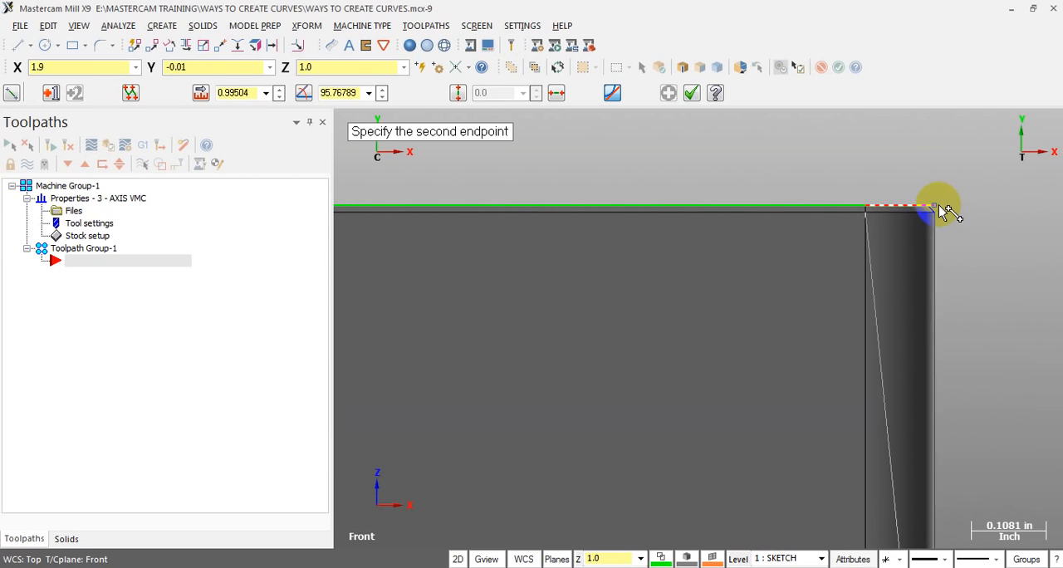
pyautogui.click(940, 207)
pyautogui.scroll(-1, 1028, 212)
pyautogui.scroll(-3, 1027, 212)
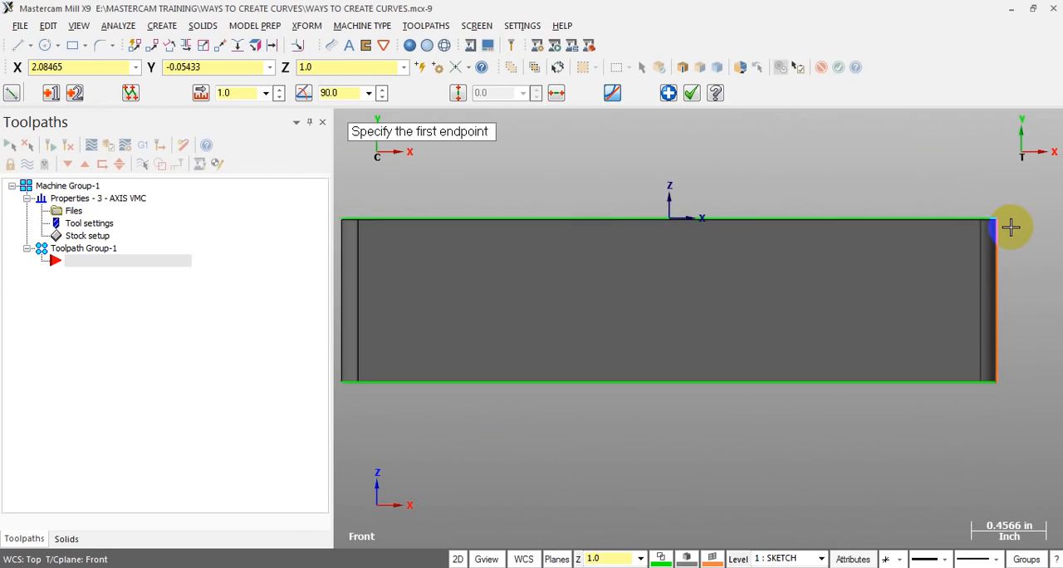
# Draw a 1.0 in vertical line from the front face's lower left corner up to its upper left corner
pyautogui.scroll(2, 452, 250)
pyautogui.scroll(1, 453, 249)
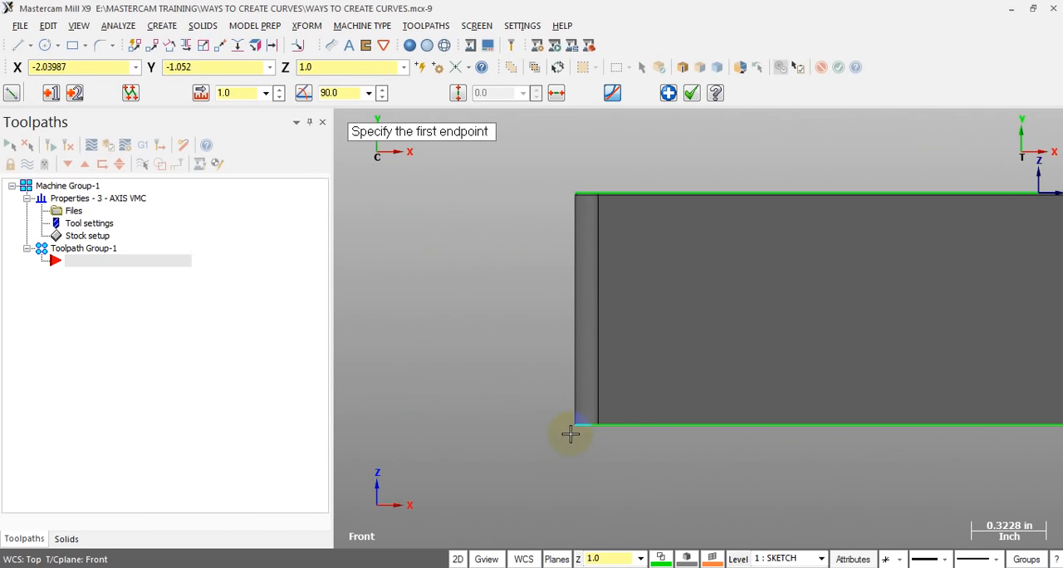
pyautogui.scroll(2, 573, 427)
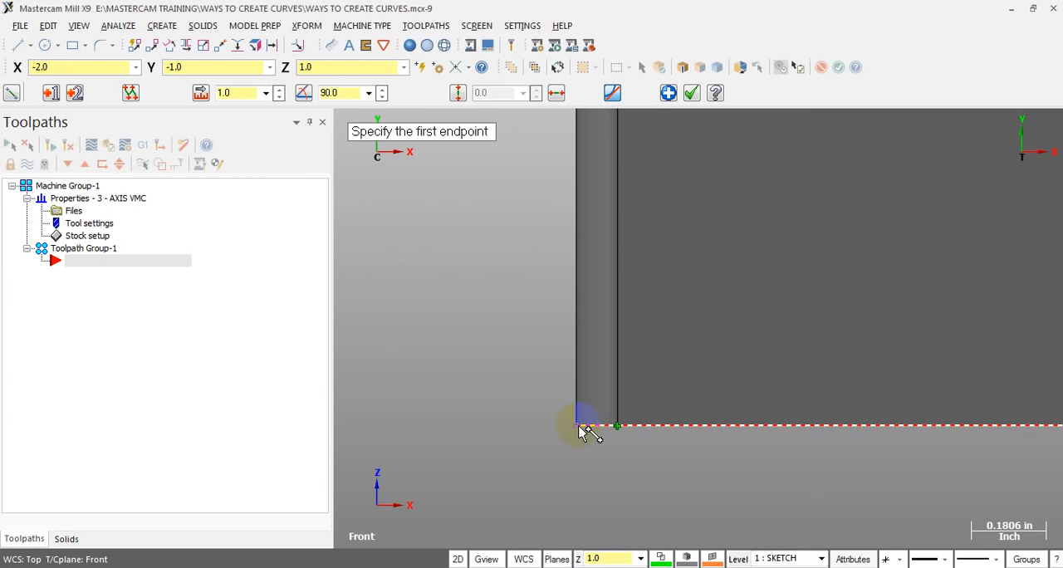
pyautogui.click(577, 424)
pyautogui.scroll(-2, 515, 460)
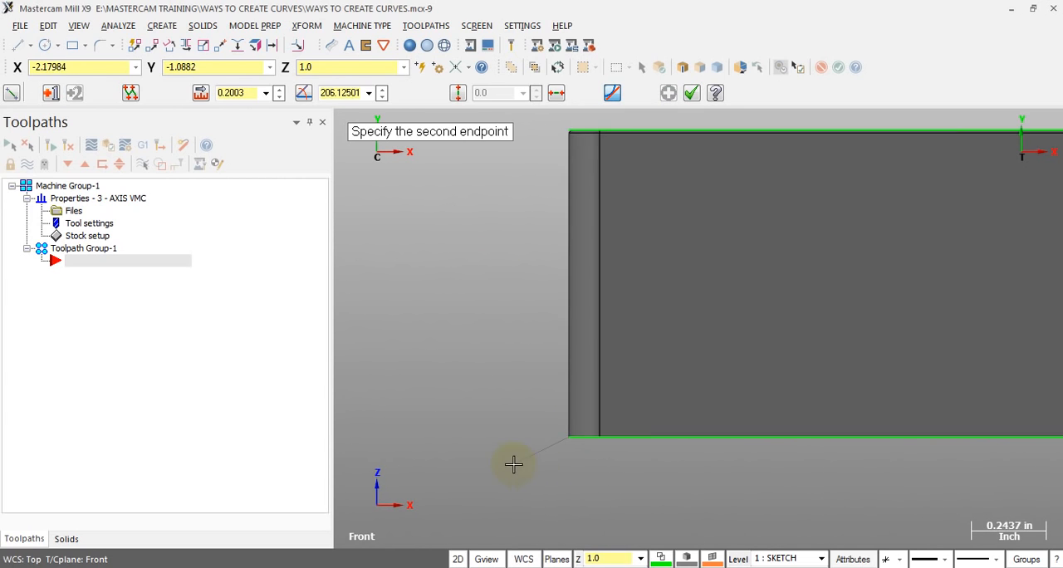
pyautogui.scroll(4, 550, 226)
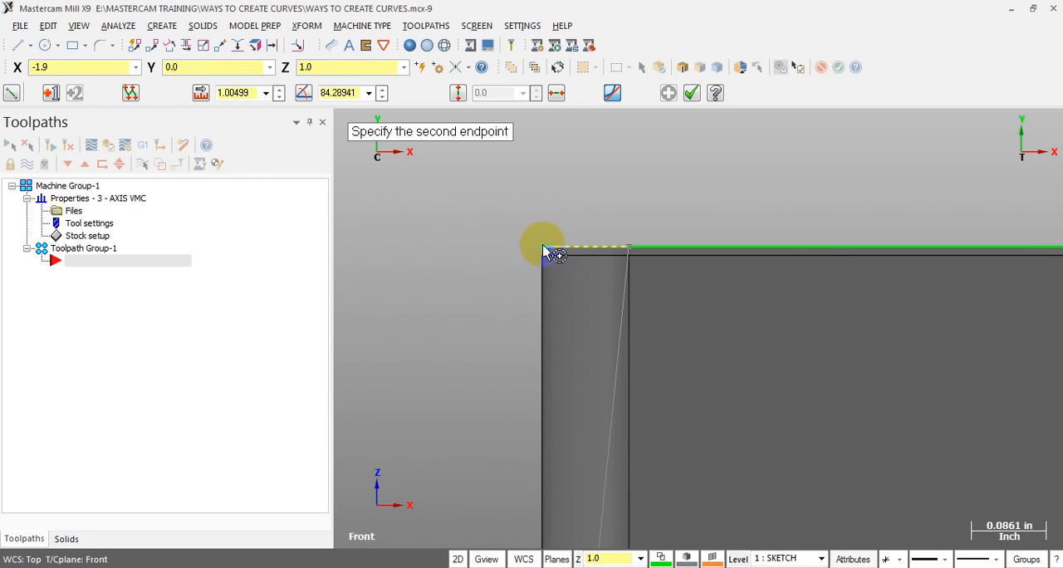
pyautogui.click(541, 245)
pyautogui.scroll(-1, 487, 235)
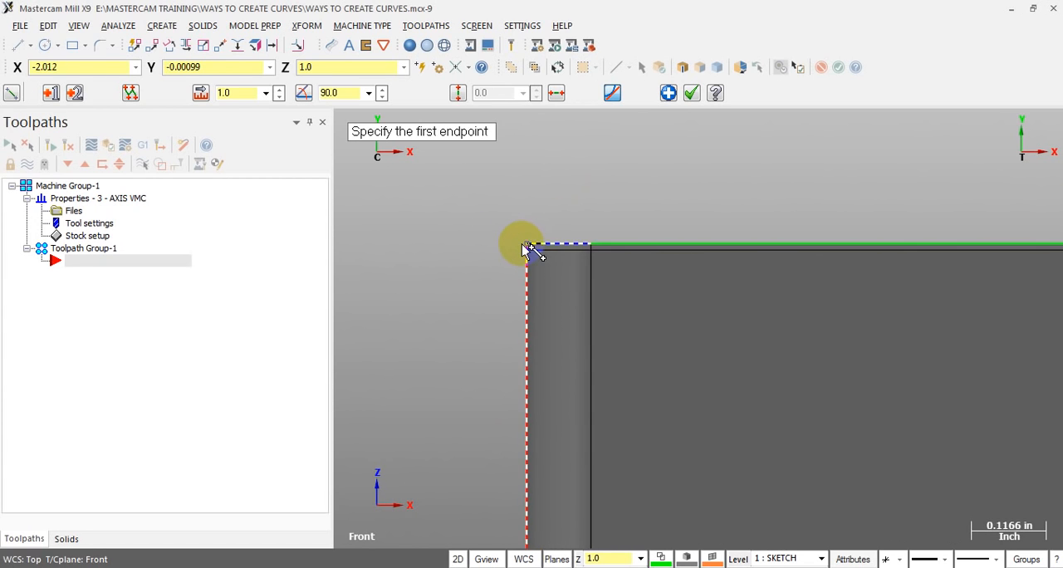
# Close the front outline with a horizontal line about 4 in long between the upper corners, then end the line command and tilt the view
pyautogui.click(522, 243)
pyautogui.scroll(-6, 469, 249)
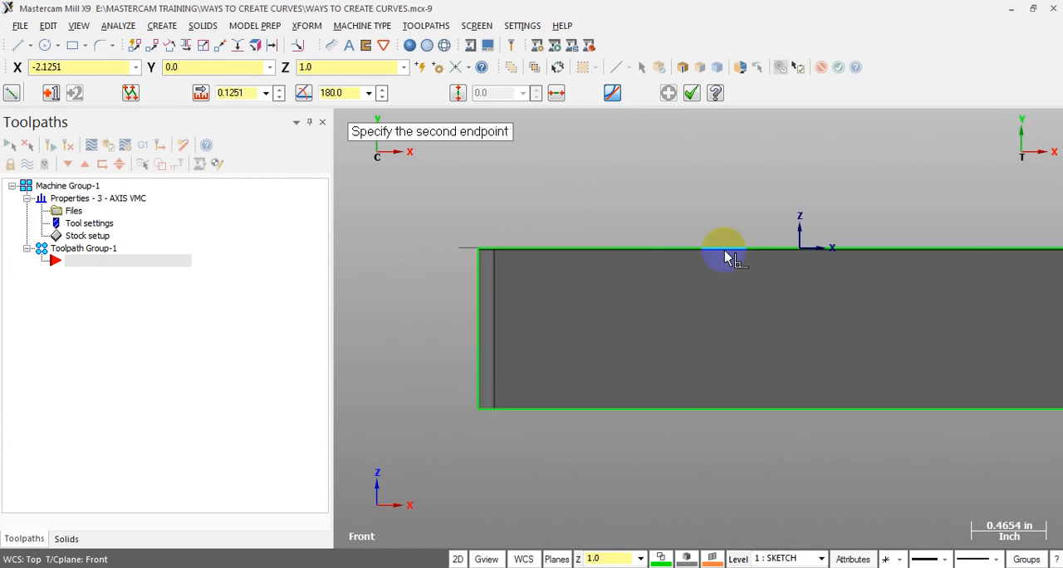
pyautogui.scroll(5, 944, 236)
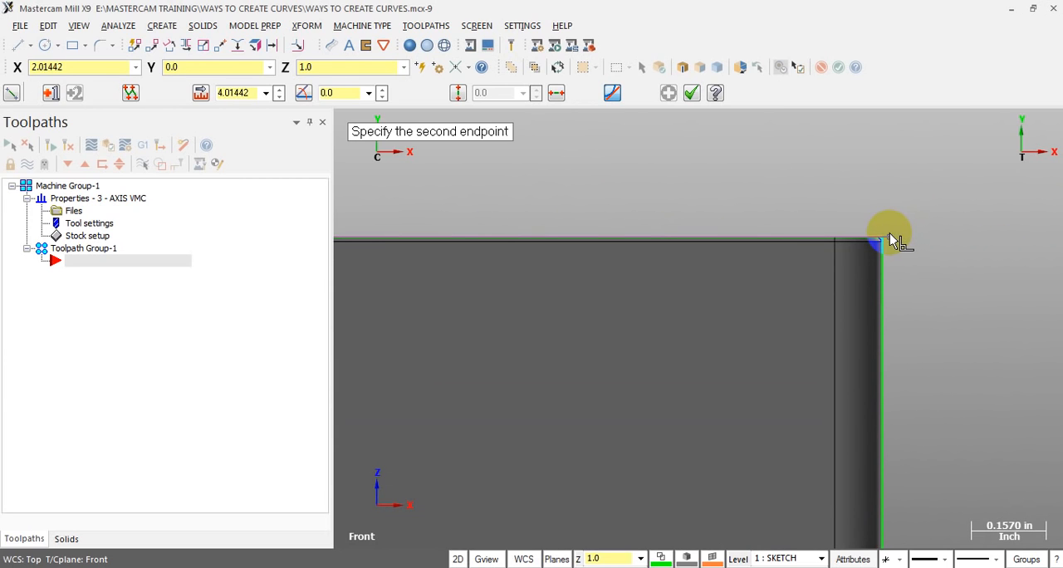
pyautogui.click(882, 240)
pyautogui.scroll(-4, 928, 226)
pyautogui.moveTo(878, 244); pyautogui.dragTo(540, 263, button='middle')
pyautogui.press('Escape')
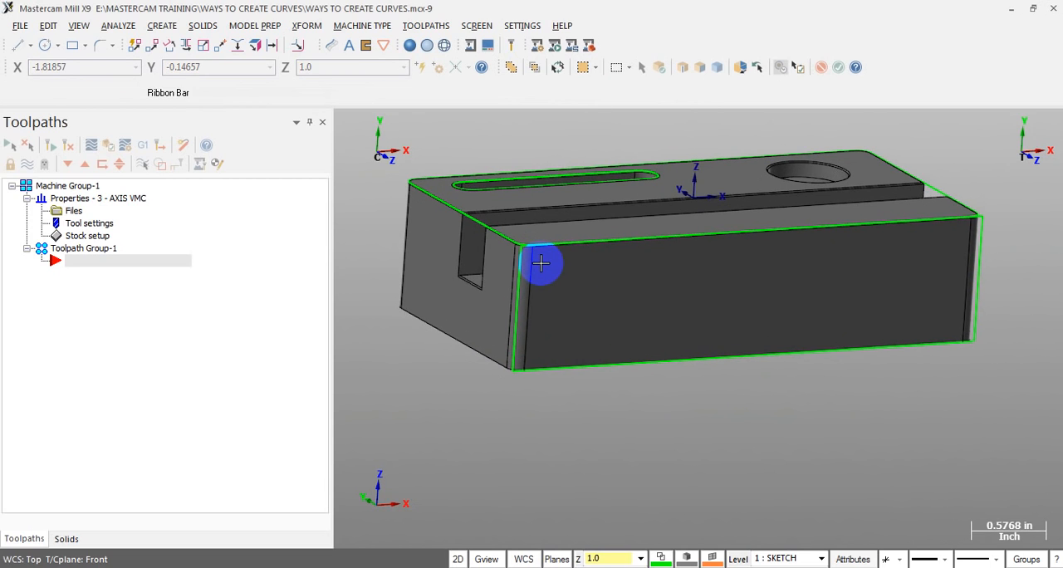
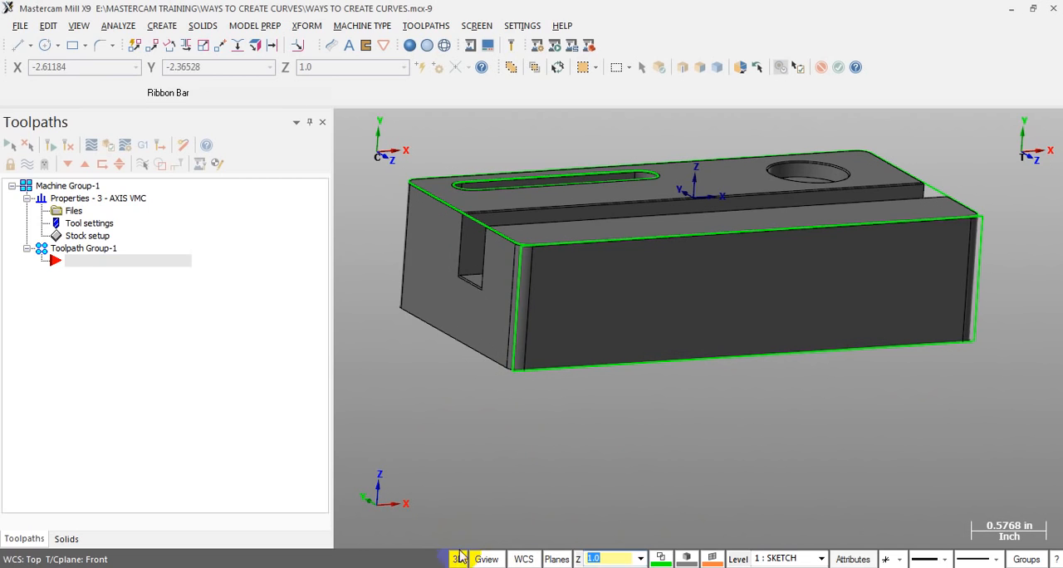
# Draw an endpoint line in 3D mode from the end slot's upper corner to the block's lower front corner
pyautogui.click(18, 44)
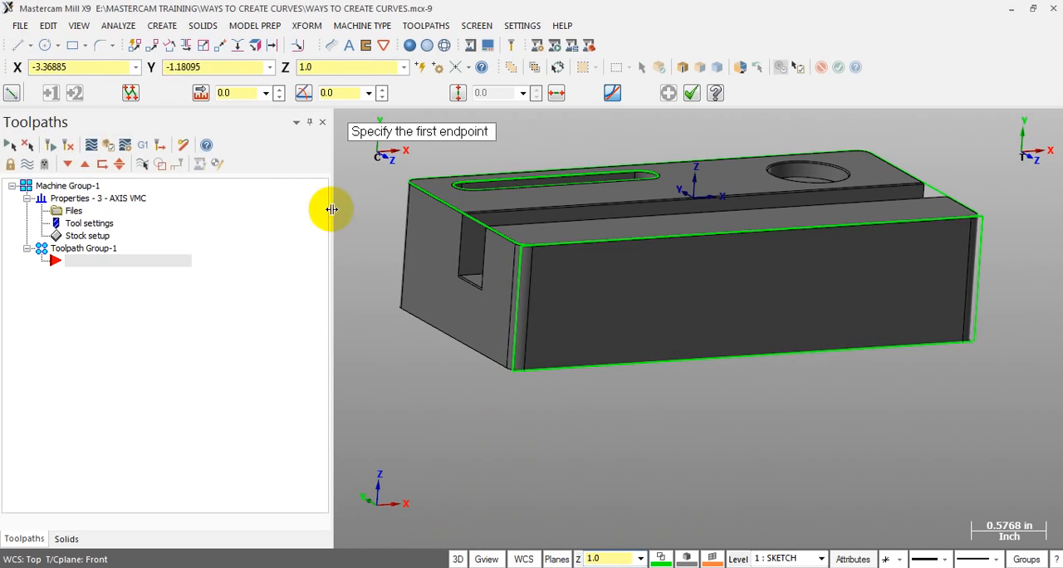
pyautogui.click(463, 218)
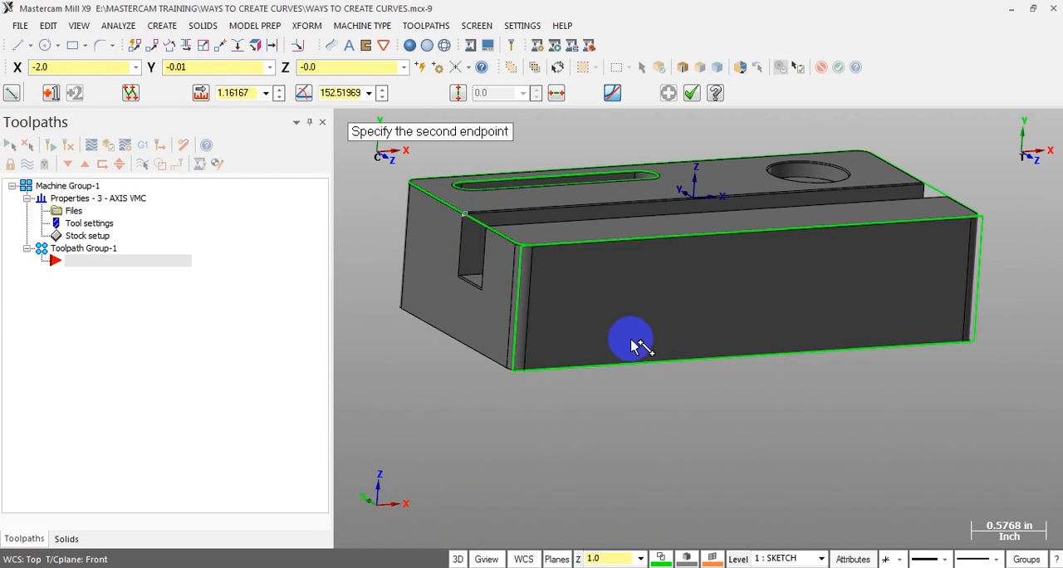
pyautogui.click(508, 367)
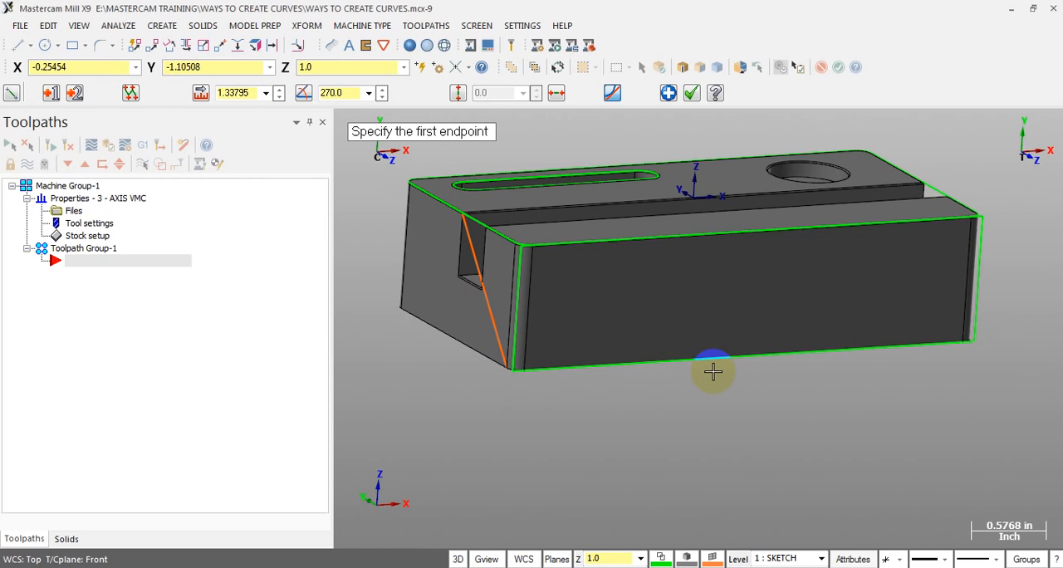
pyautogui.press('Escape')
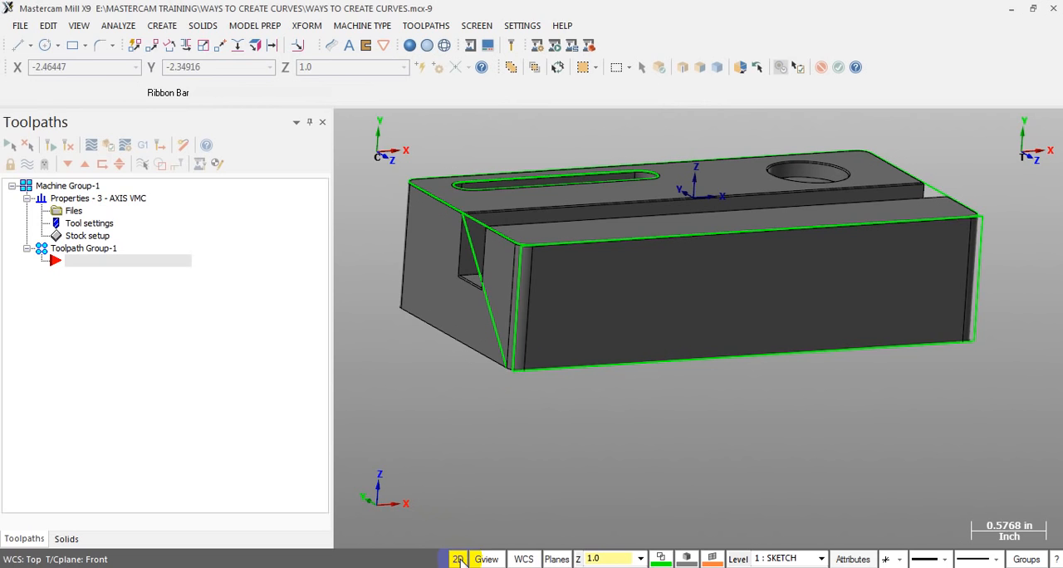
# Draw a 2D-mode endpoint line about 1.88 in long from the front face's upper left corner to an open point below the block
pyautogui.click(24, 46)
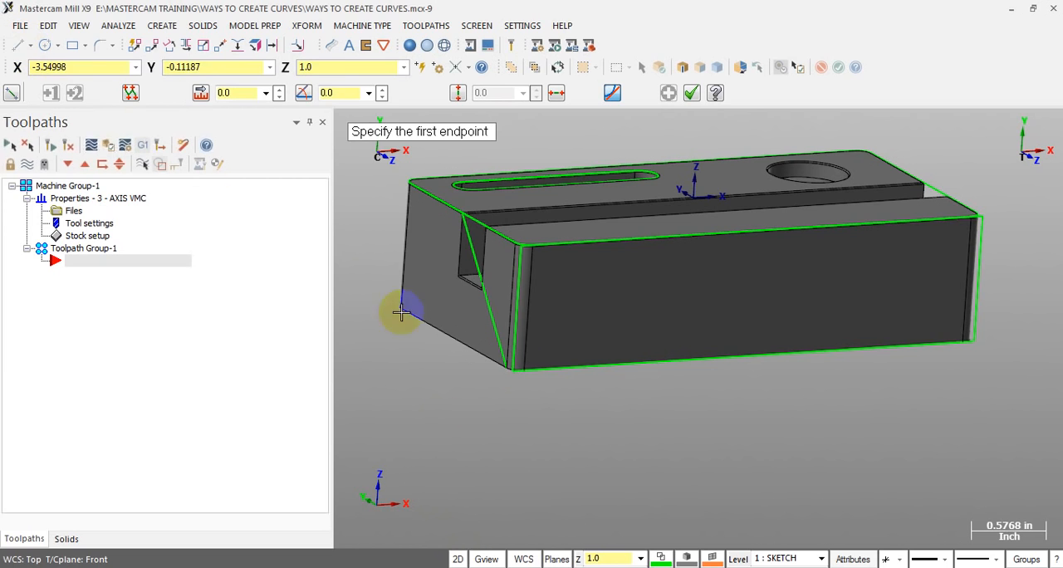
pyautogui.click(491, 236)
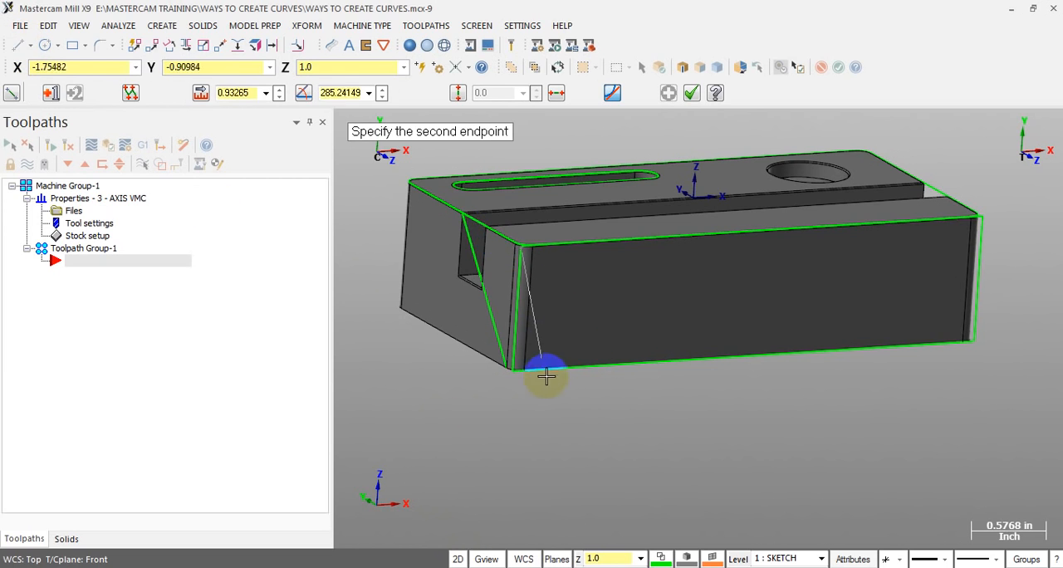
pyautogui.click(593, 455)
pyautogui.moveTo(663, 451)
pyautogui.mouseDown(button='middle')
pyautogui.moveTo(733, 441)
pyautogui.moveTo(673, 445)
pyautogui.mouseUp(button='middle')
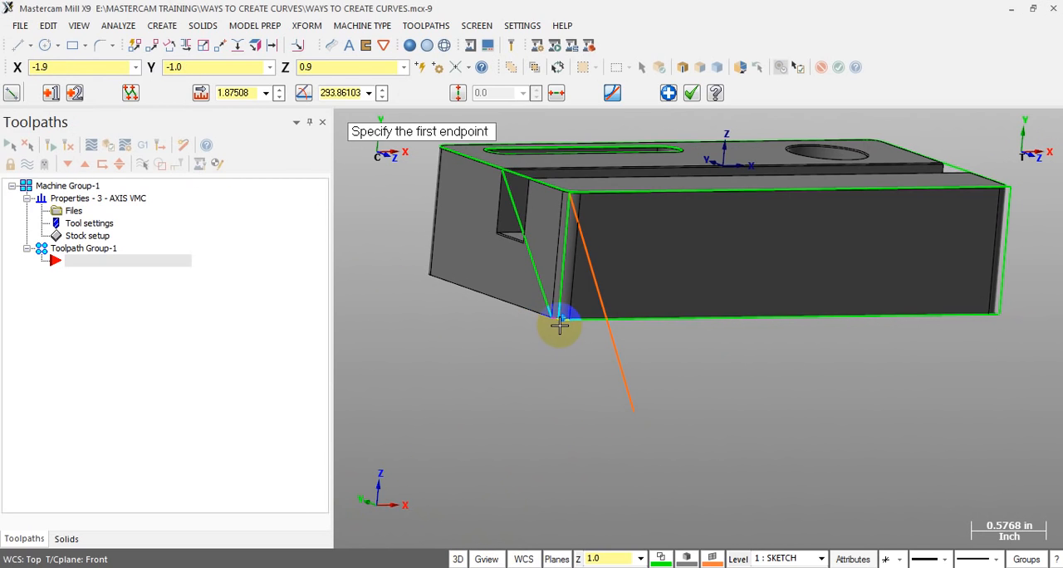
# End the line command and undo the two diagonal test lines
pyautogui.press('Escape')
pyautogui.hotkey('ctrl', 'z')
pyautogui.hotkey('ctrl', 'z')
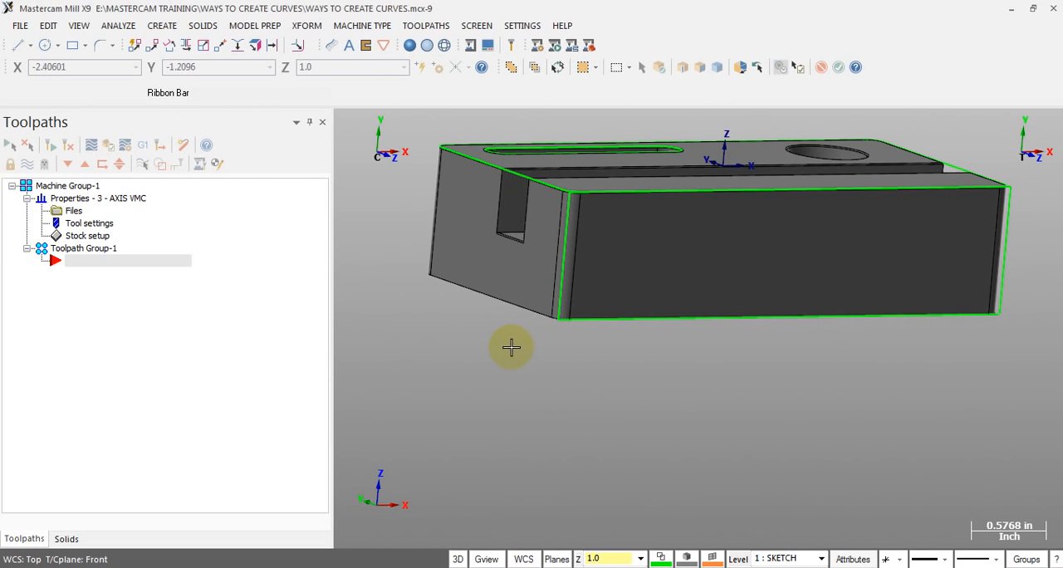
pyautogui.scroll(-2, 506, 375)
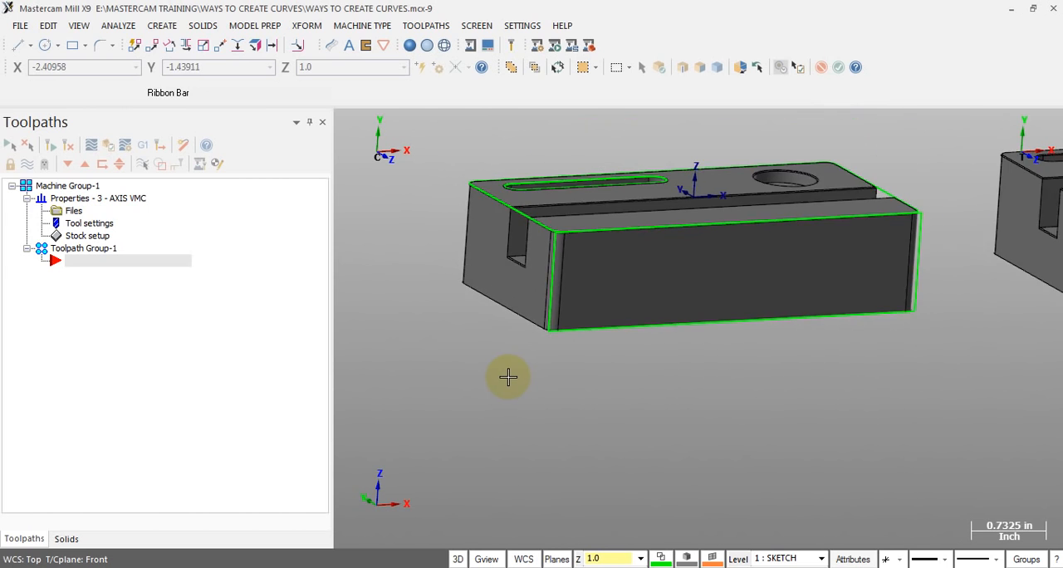
pyautogui.scroll(-5, 450, 358)
pyautogui.scroll(4, 842, 212)
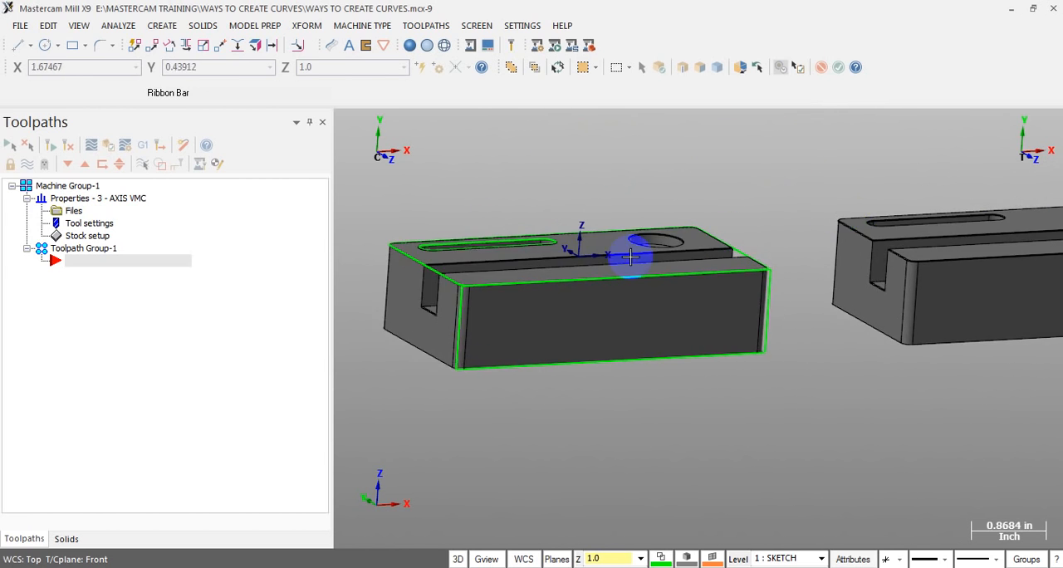
pyautogui.scroll(-5, 567, 277)
pyautogui.moveTo(498, 235); pyautogui.dragTo(201, 59, button='middle')
pyautogui.click(162, 25)
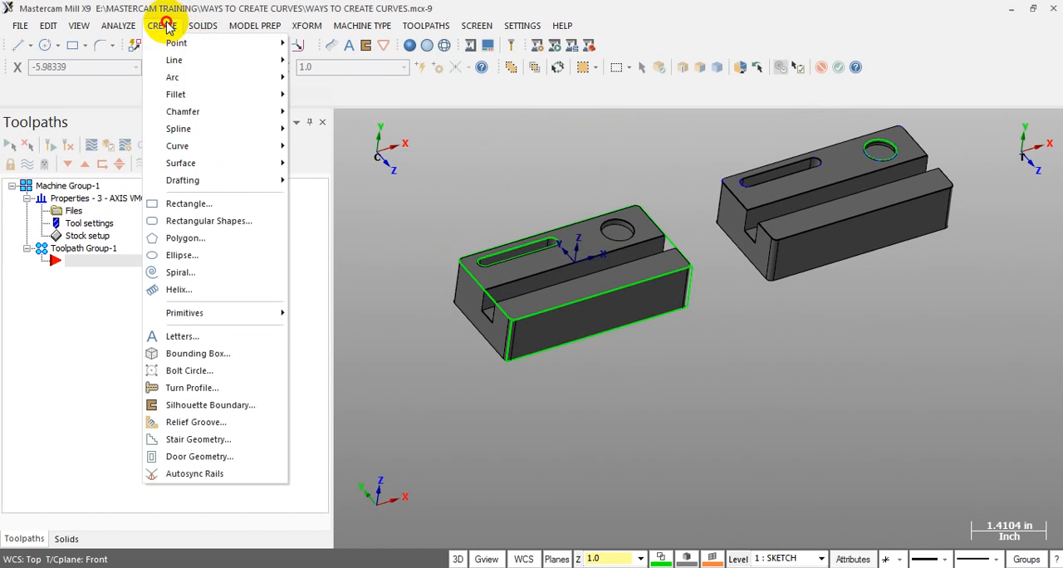
pyautogui.moveTo(211, 147)
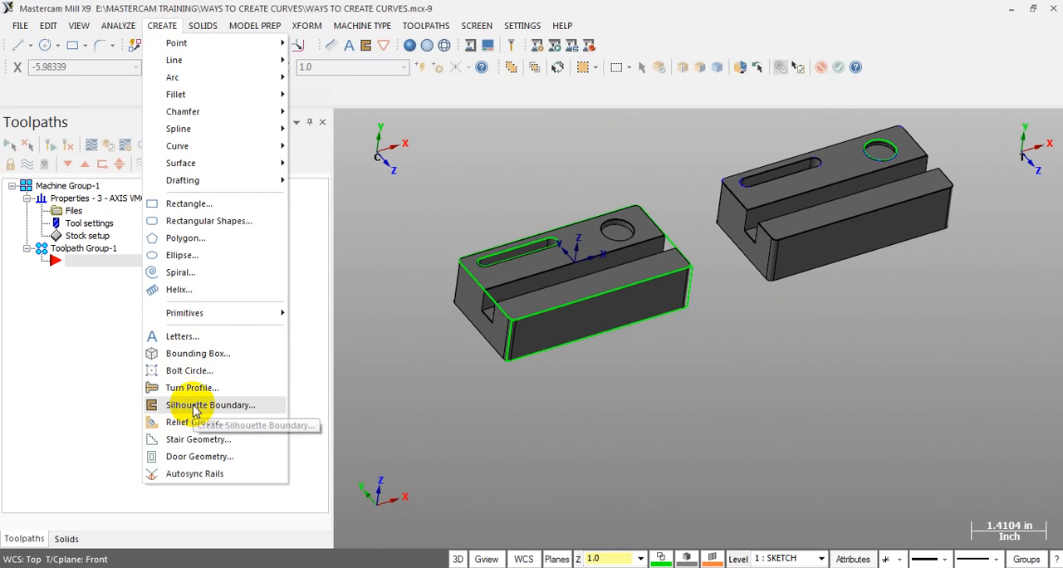
pyautogui.click(259, 405)
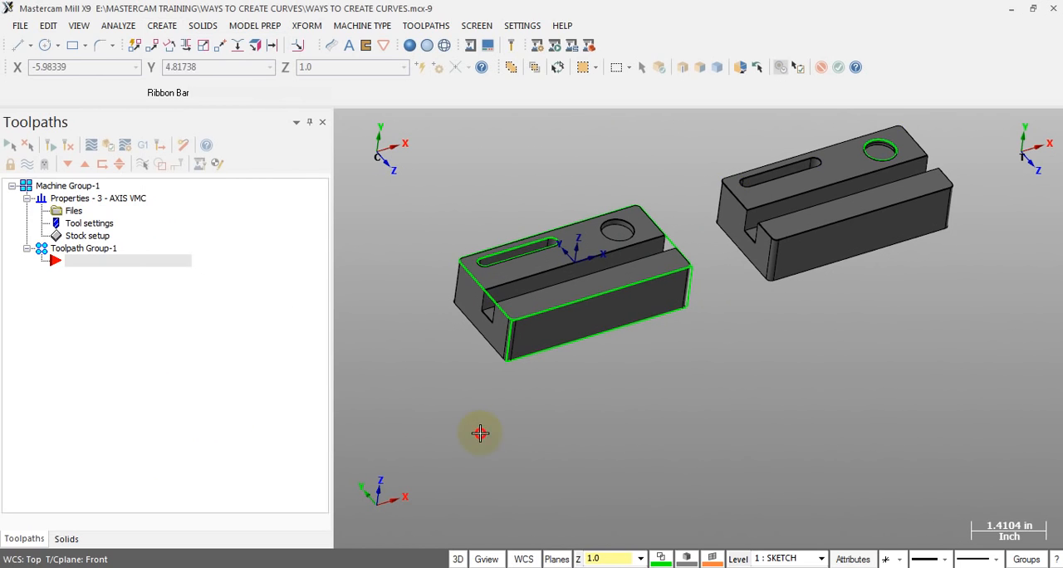
# Delete the outline lines around the block's front face, keeping the top perimeter and slot curves
pyautogui.scroll(2, 618, 335)
pyautogui.click(618, 336)
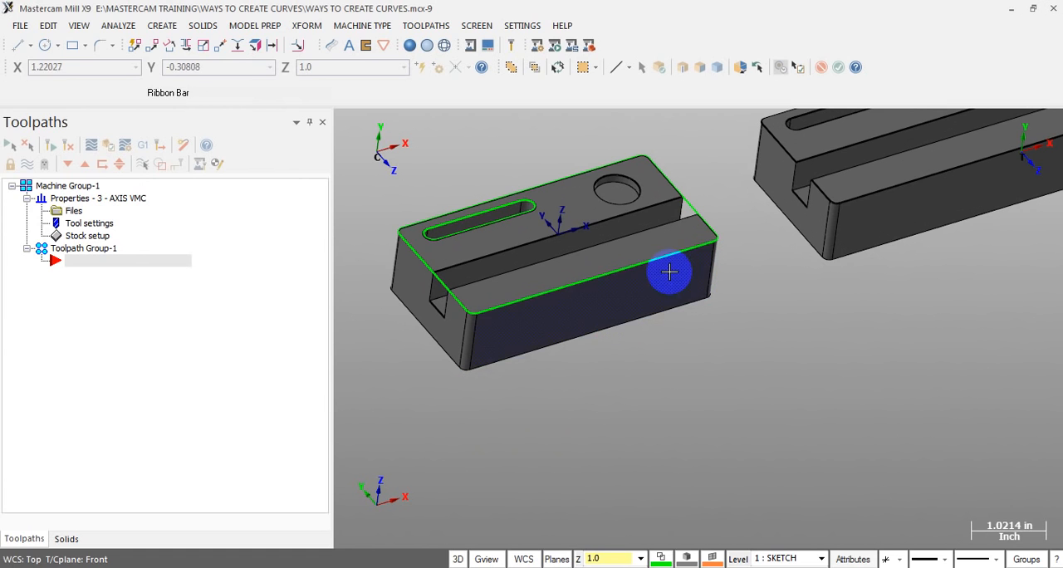
pyautogui.scroll(-3, 660, 276)
pyautogui.scroll(4, 457, 292)
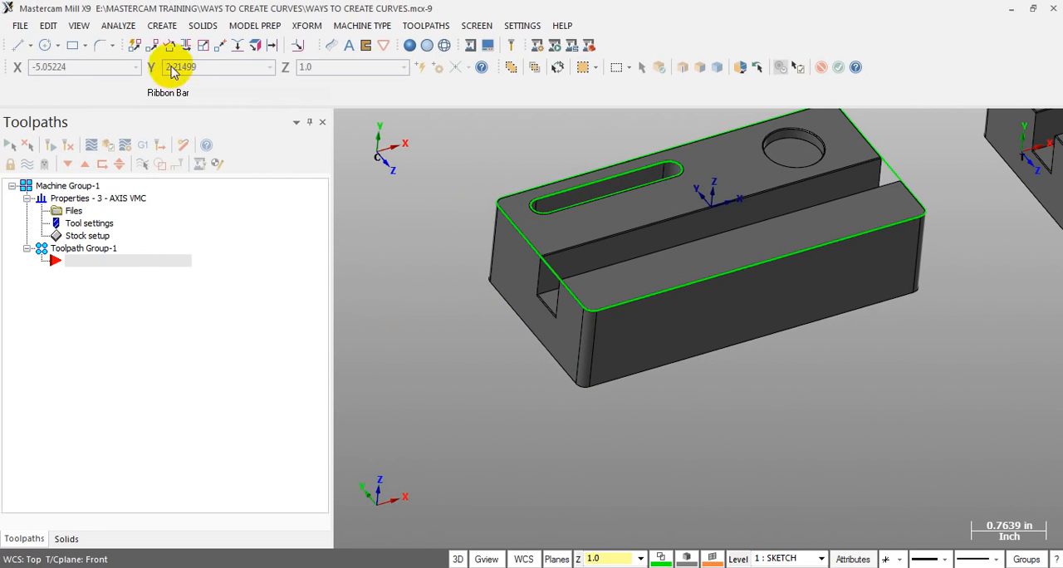
# Set the standard Left view and plane to work on the block's left end face
pyautogui.click(160, 26)
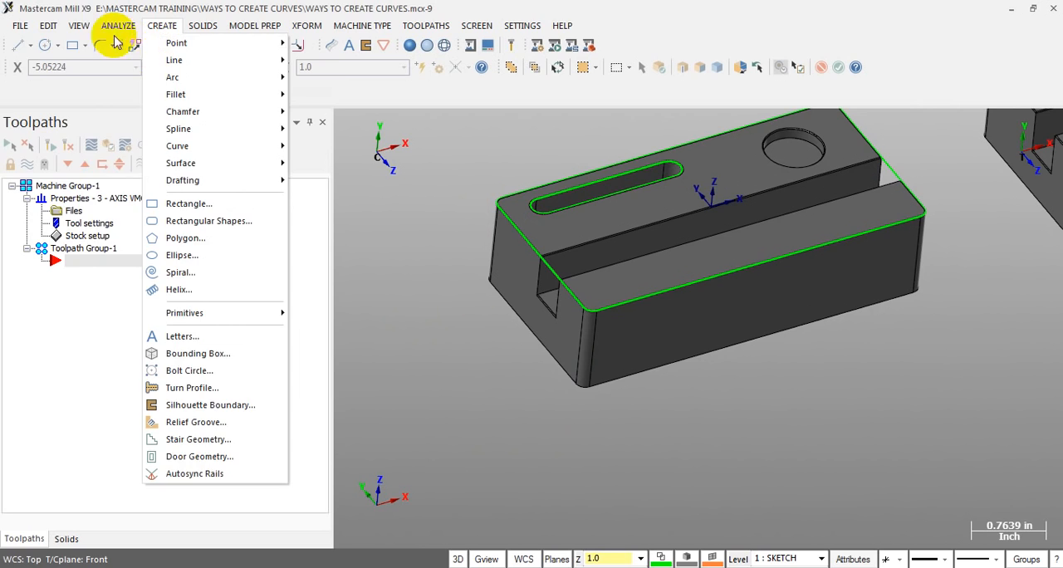
pyautogui.moveTo(79, 26)
pyautogui.moveTo(124, 284)
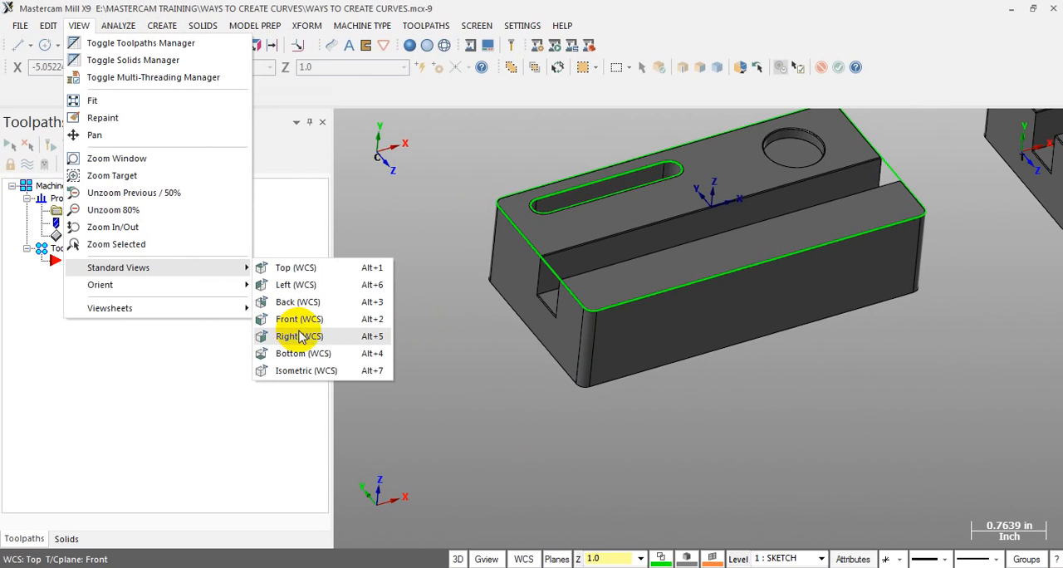
pyautogui.click(299, 285)
pyautogui.scroll(-5, 740, 287)
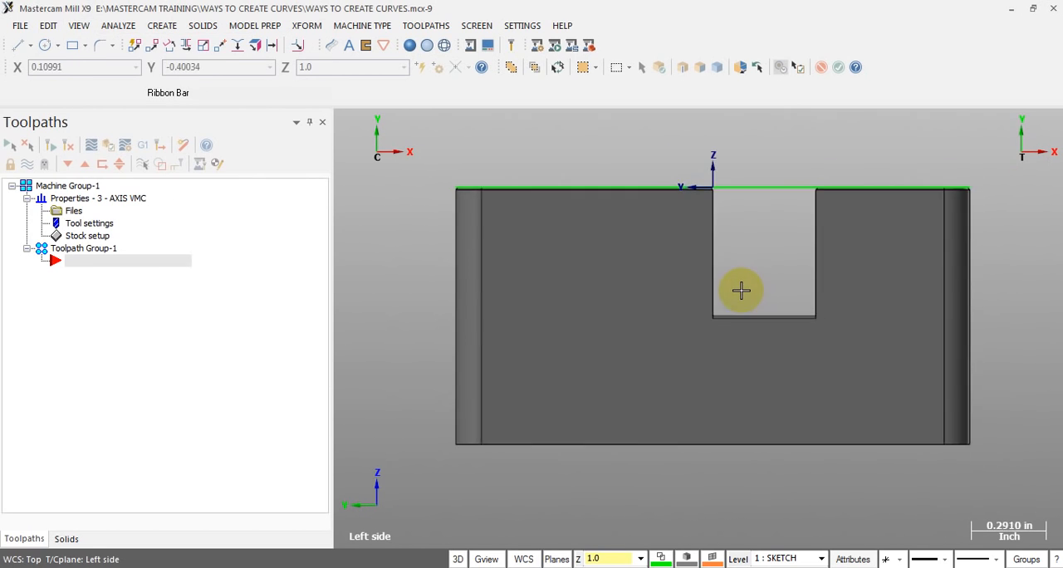
pyautogui.moveTo(556, 251); pyautogui.dragTo(571, 257, button='middle')
# Switch to 2D mode and set the Z depth to 2.0 from the Z coordinate of a point on the left end face
pyautogui.scroll(-2, 515, 229)
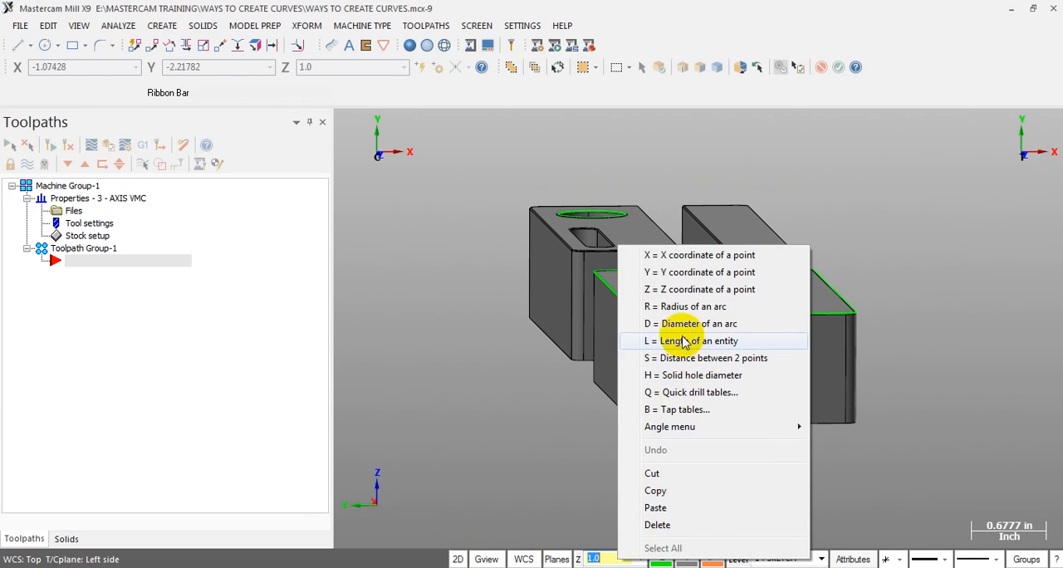
pyautogui.click(681, 288)
pyautogui.scroll(2, 679, 390)
pyautogui.moveTo(650, 402); pyautogui.dragTo(657, 413, button='middle')
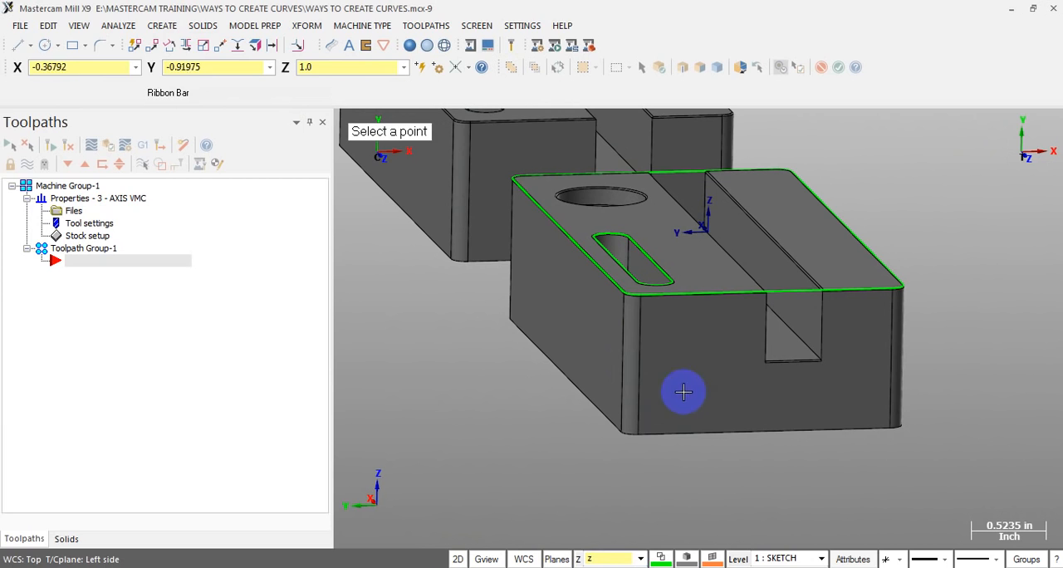
pyautogui.click(639, 355)
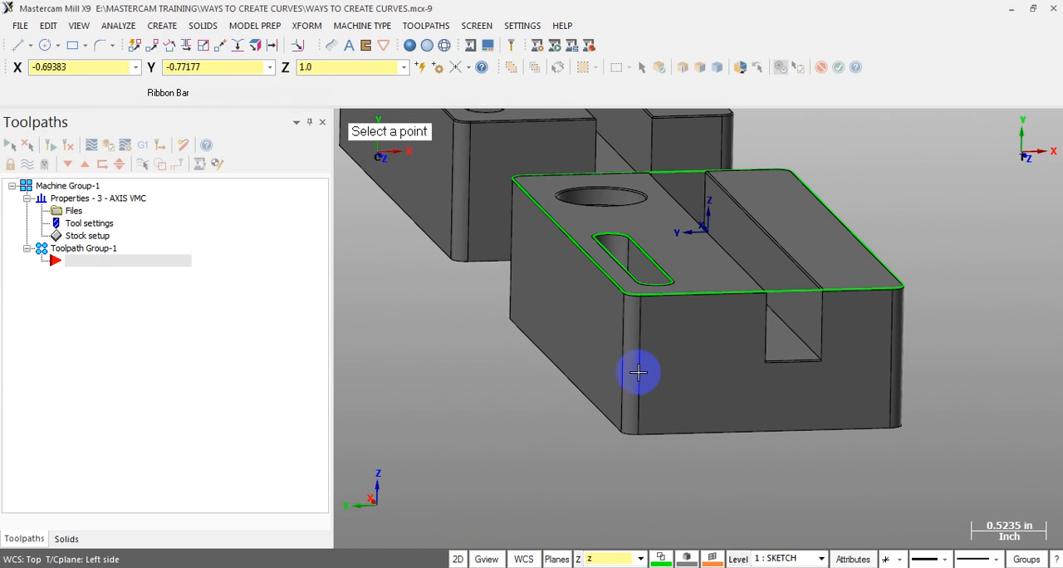
pyautogui.press('Return')
pyautogui.moveTo(636, 424); pyautogui.dragTo(673, 415, button='middle')
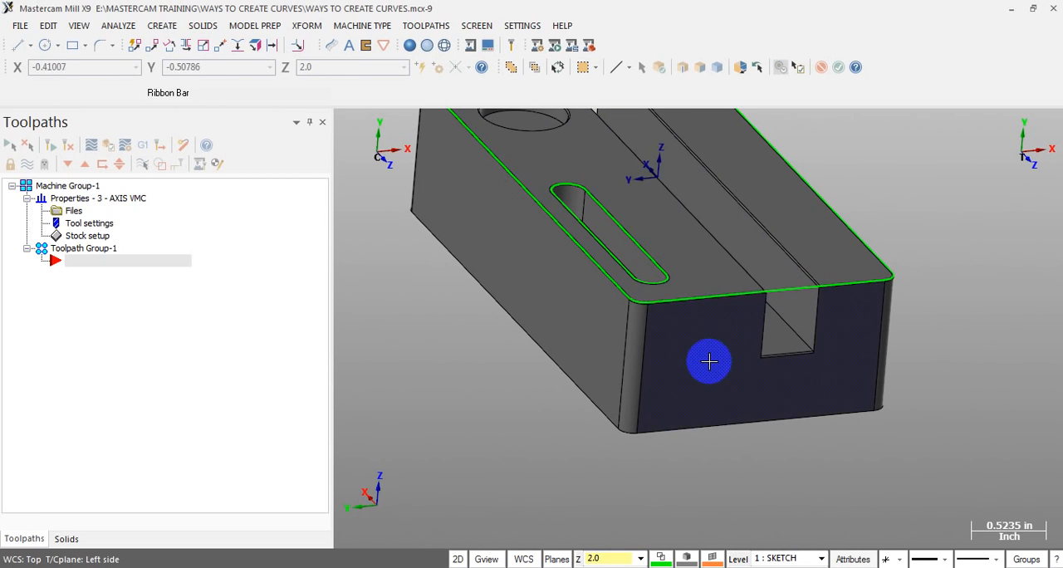
pyautogui.scroll(-2, 709, 358)
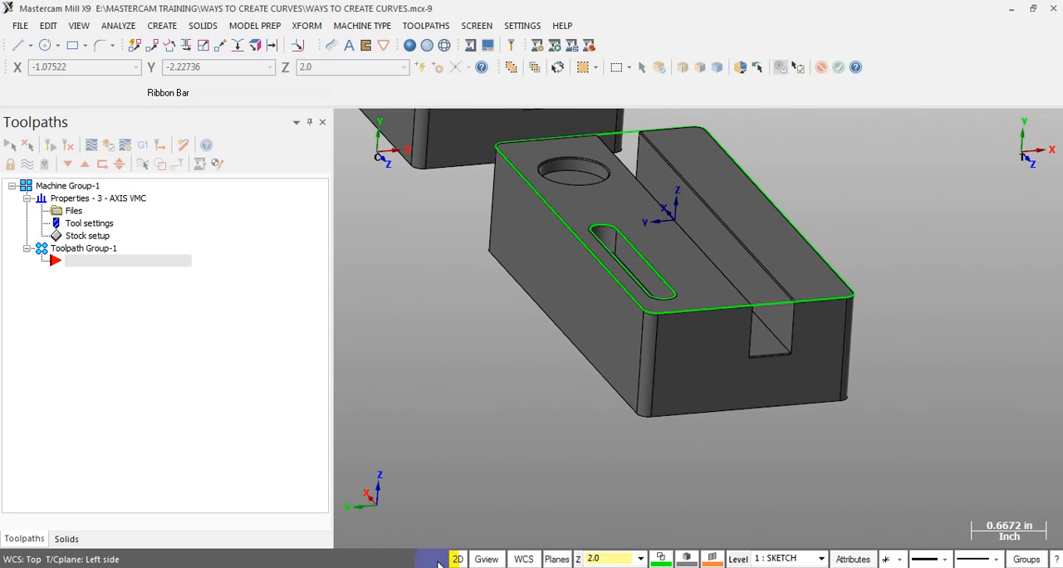
pyautogui.click(613, 559)
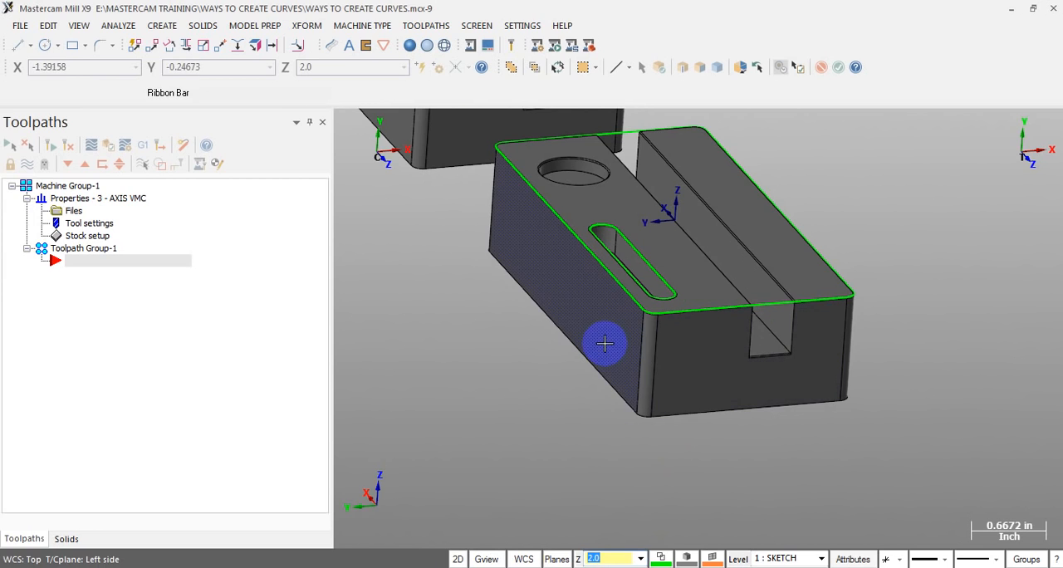
# Create a Silhouette Boundary of the block in the Left plane with 0.001 tolerances, look ahead 100.0 and Arc fit
pyautogui.click(164, 26)
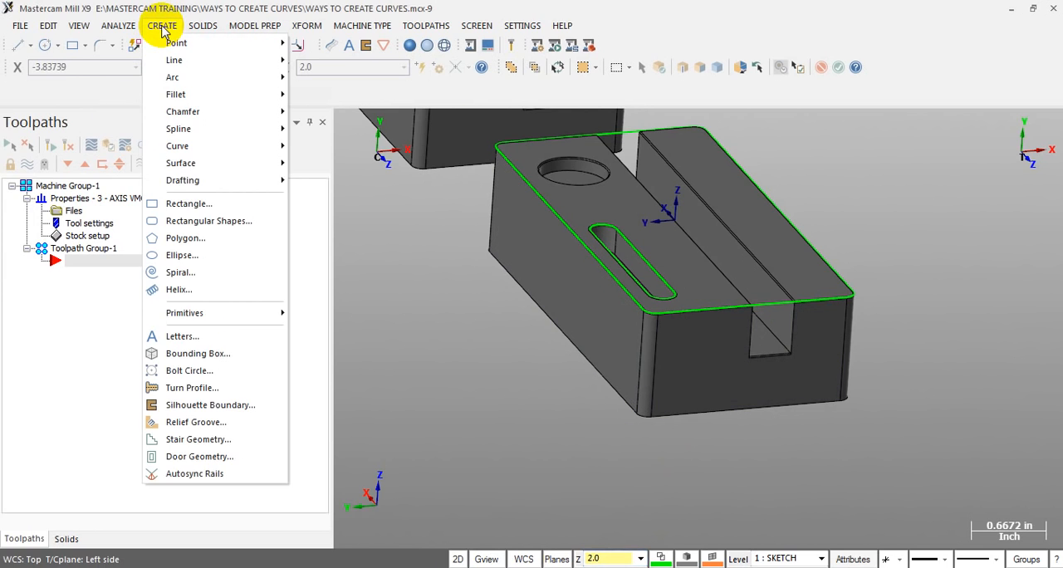
pyautogui.click(185, 406)
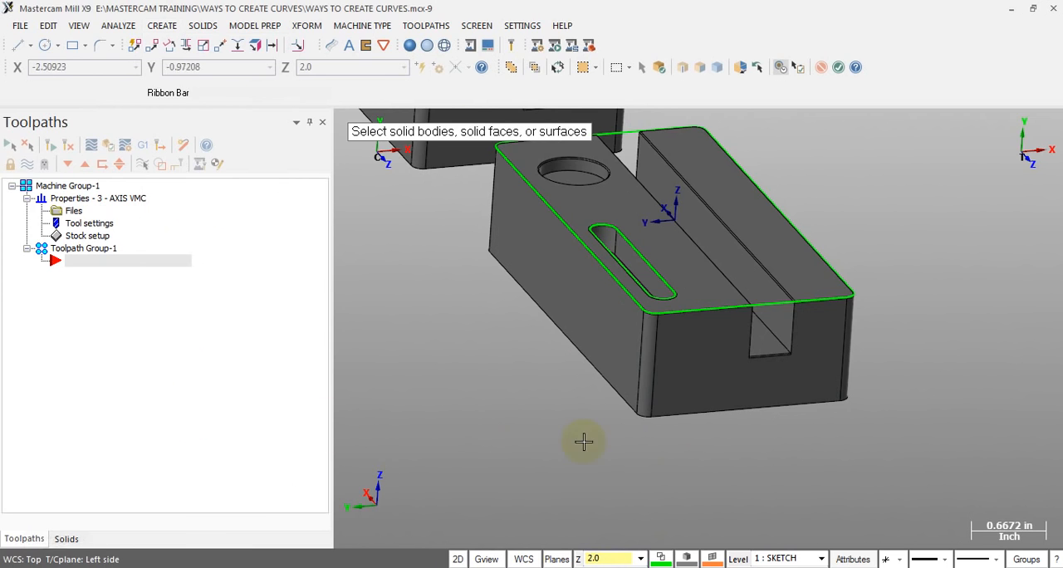
pyautogui.click(695, 348)
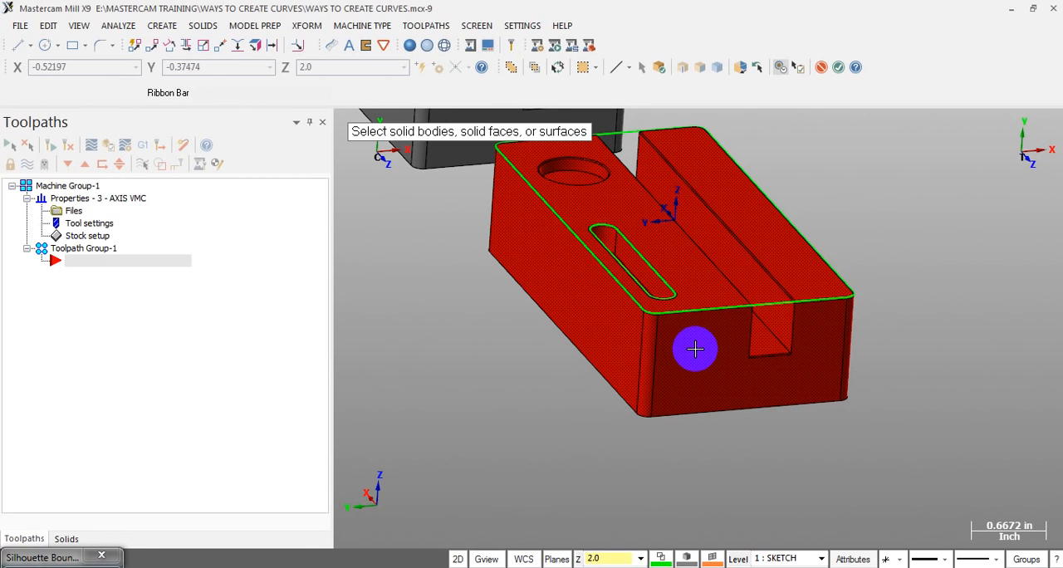
pyautogui.press('Return')
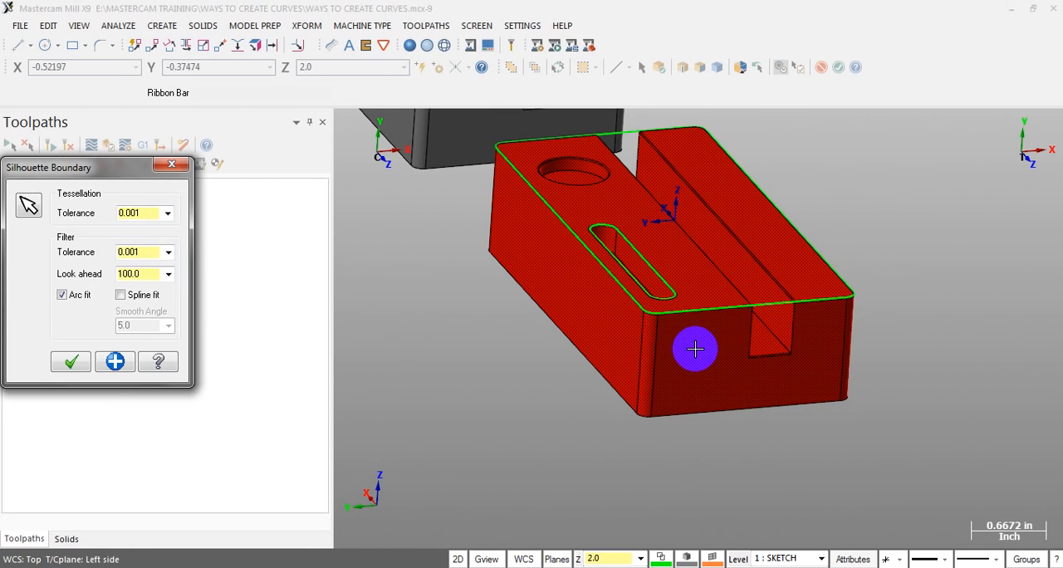
pyautogui.click(69, 363)
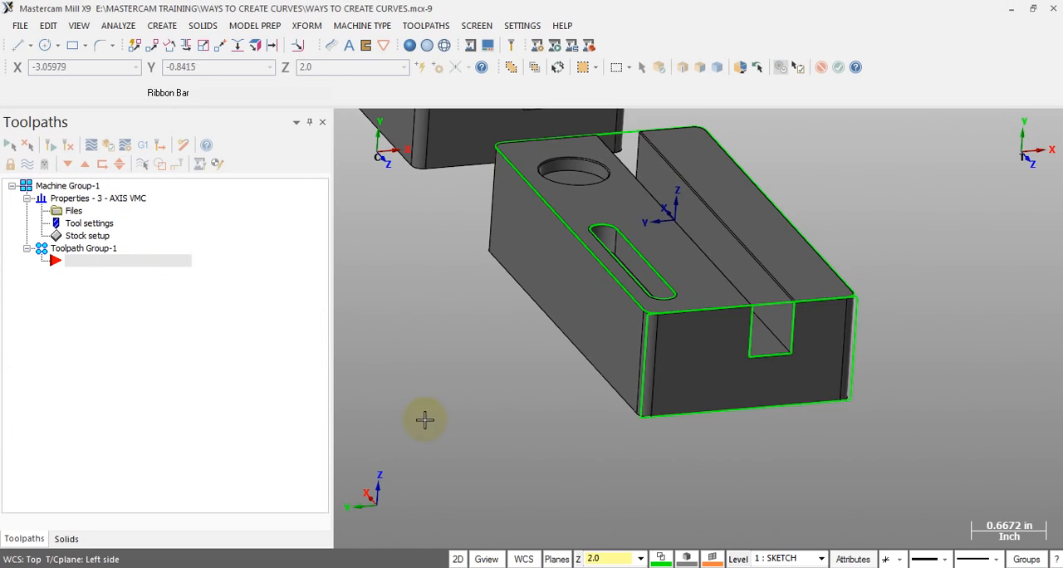
# Inspect the new silhouette on the left end and review the curves on both blocks from the Top view
pyautogui.moveTo(761, 355)
pyautogui.mouseDown(button='middle')
pyautogui.moveTo(729, 325)
pyautogui.moveTo(684, 352)
pyautogui.moveTo(772, 340)
pyautogui.mouseUp(button='middle')
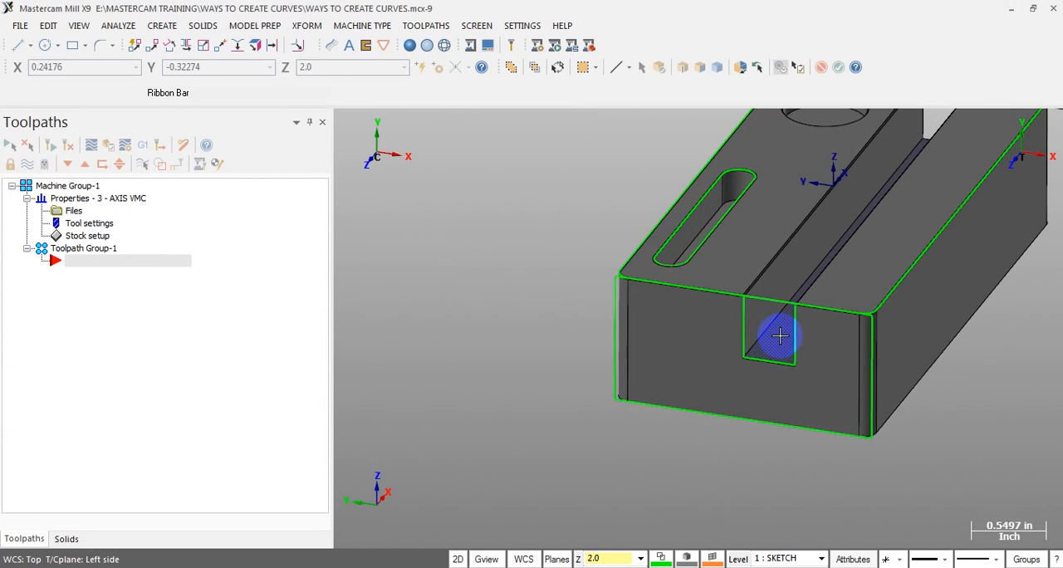
pyautogui.scroll(4, 774, 340)
pyautogui.moveTo(665, 391); pyautogui.dragTo(619, 396, button='middle')
pyautogui.scroll(-2, 619, 398)
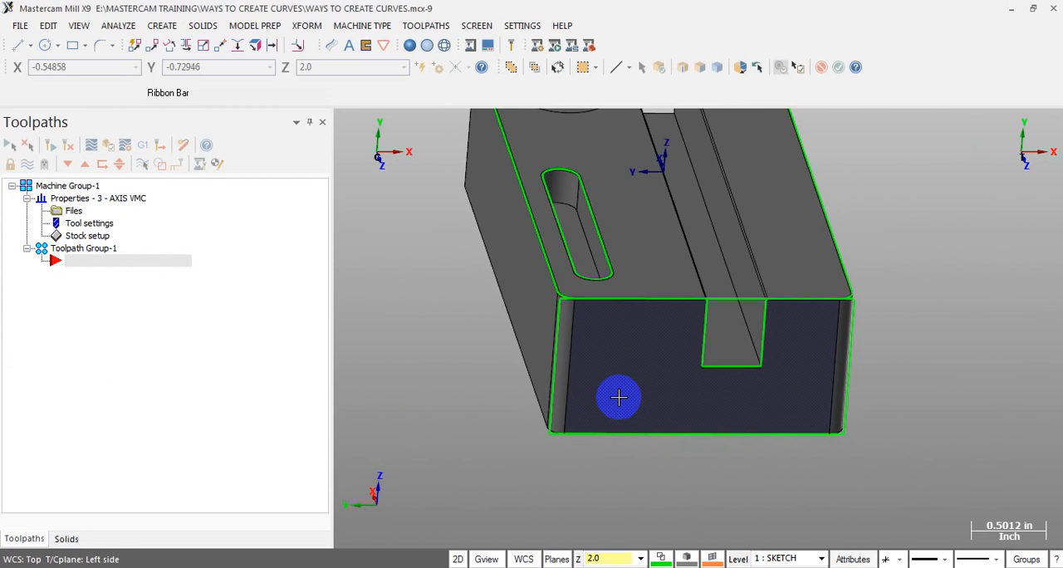
pyautogui.hotkey('alt', '1')
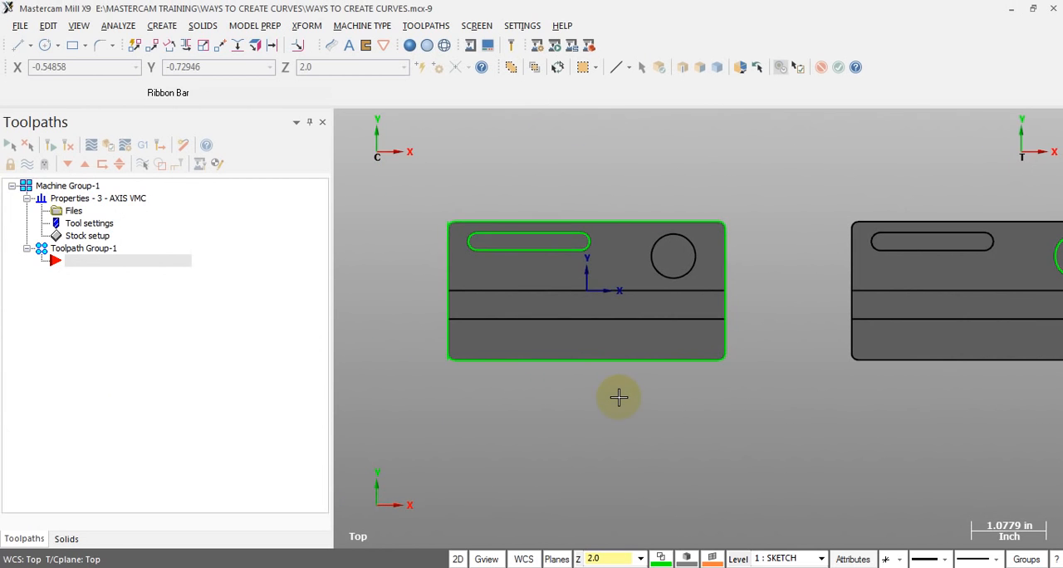
pyautogui.click(451, 288)
pyautogui.moveTo(450, 288); pyautogui.dragTo(652, 311, button='middle')
pyautogui.scroll(-3, 555, 274)
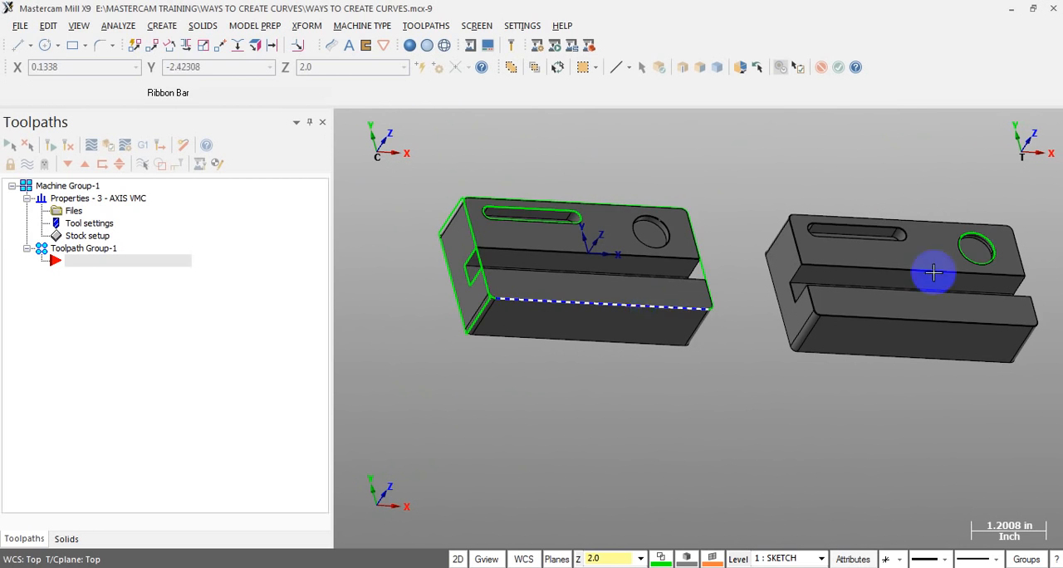
pyautogui.scroll(2, 1055, 218)
pyautogui.scroll(-2, 779, 263)
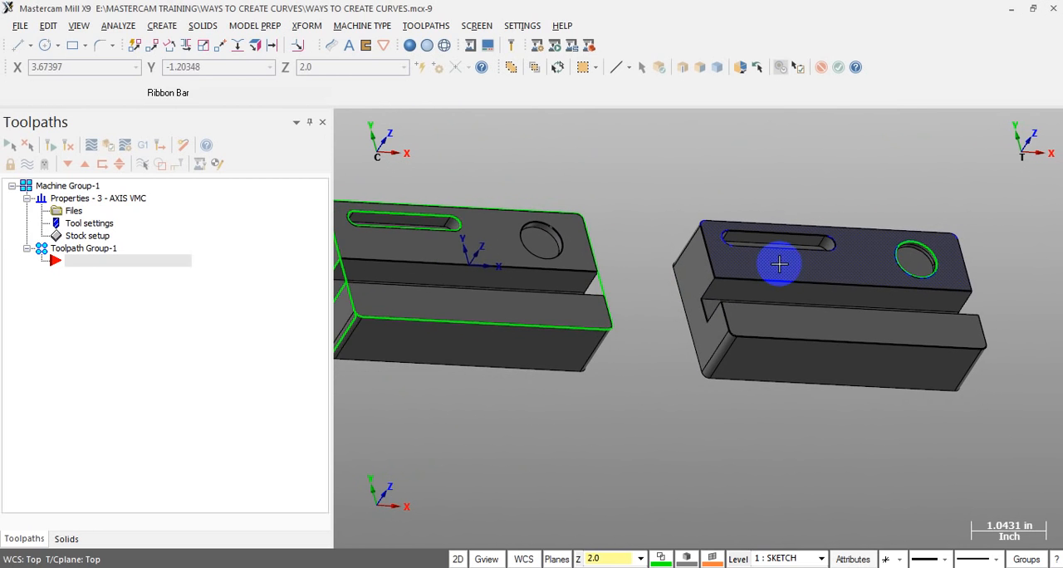
pyautogui.moveTo(801, 247)
pyautogui.mouseDown(button='middle')
pyautogui.moveTo(738, 283)
pyautogui.moveTo(742, 296)
pyautogui.moveTo(769, 254)
pyautogui.moveTo(626, 265)
pyautogui.moveTo(780, 292)
pyautogui.moveTo(509, 294)
pyautogui.mouseUp(button='middle')
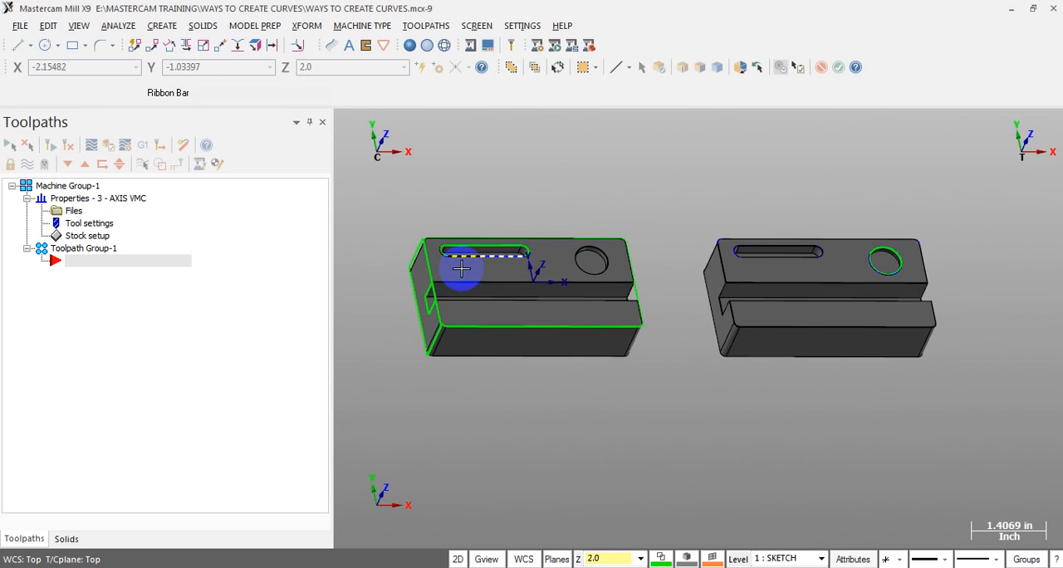
# Examine the slot, outline and left-end silhouette curves on the left block and compare them with the right block from angled views
pyautogui.scroll(1, 461, 268)
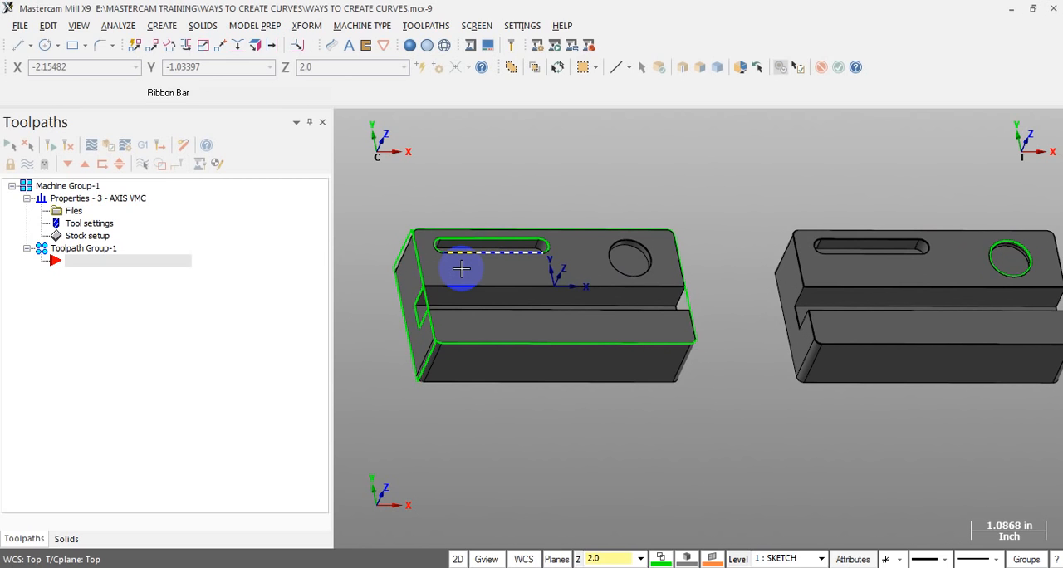
pyautogui.hotkey('alt', '1')
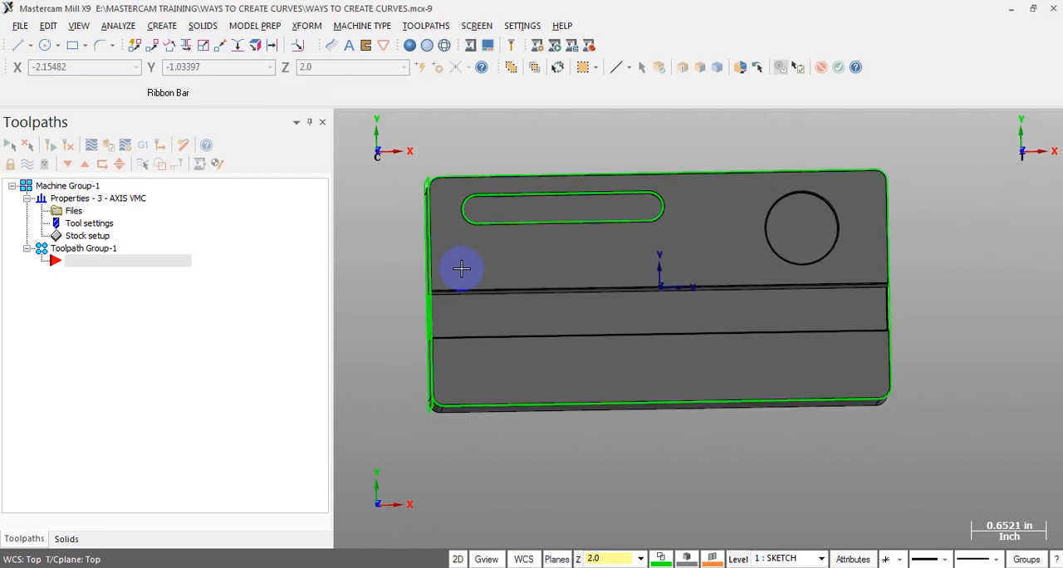
pyautogui.scroll(-2, 506, 334)
pyautogui.moveTo(506, 335); pyautogui.dragTo(565, 288, button='middle')
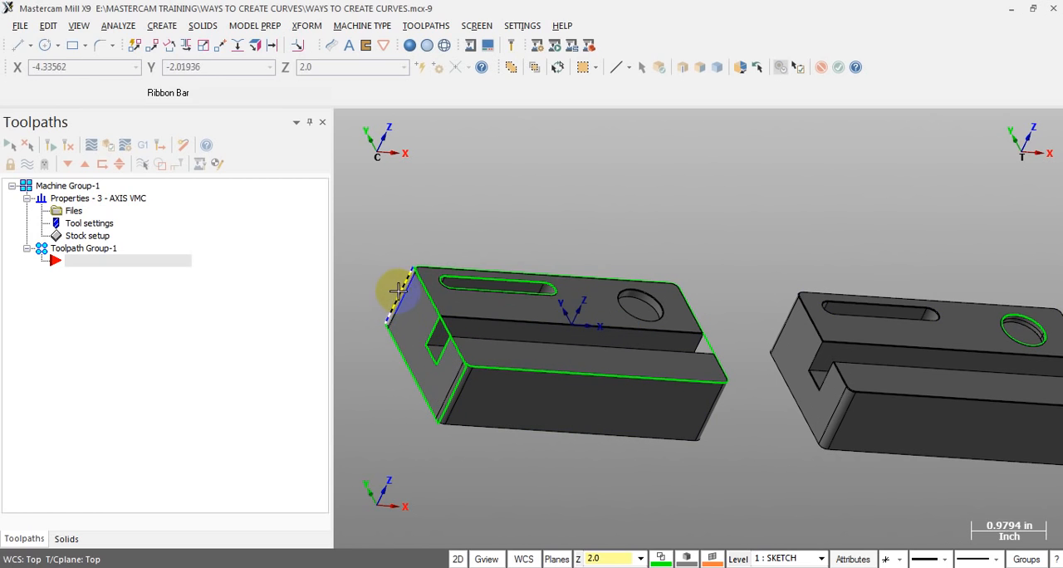
pyautogui.click(456, 382)
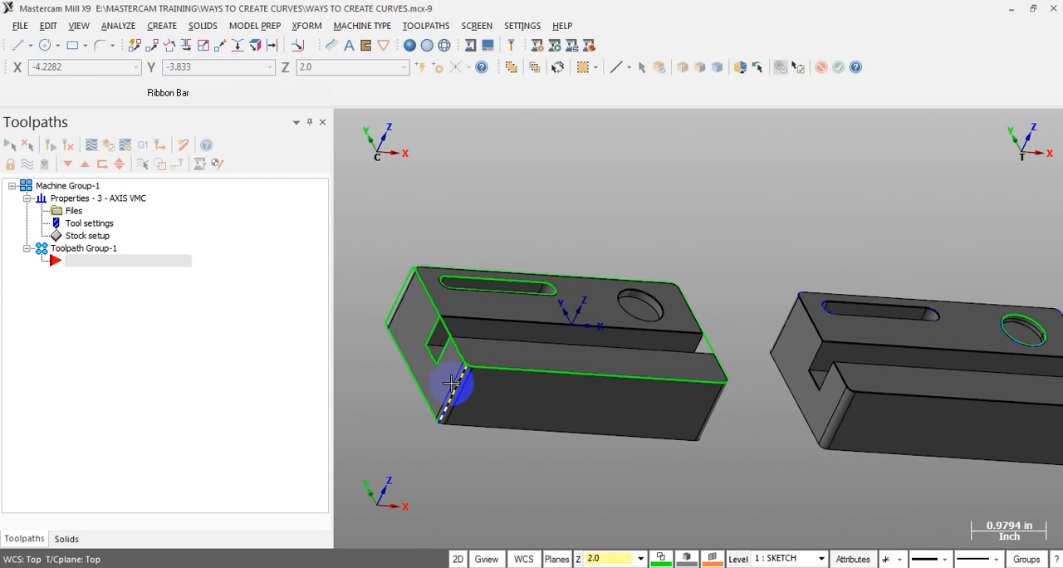
pyautogui.scroll(-3, 454, 384)
pyautogui.press('Escape')
pyautogui.scroll(2, 838, 466)
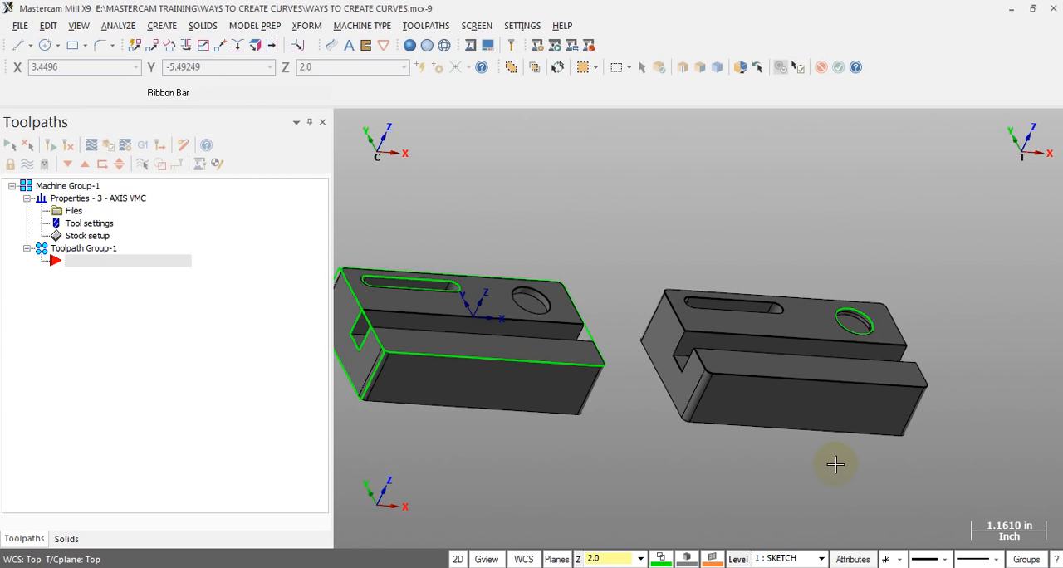
pyautogui.hotkey('alt', '1')
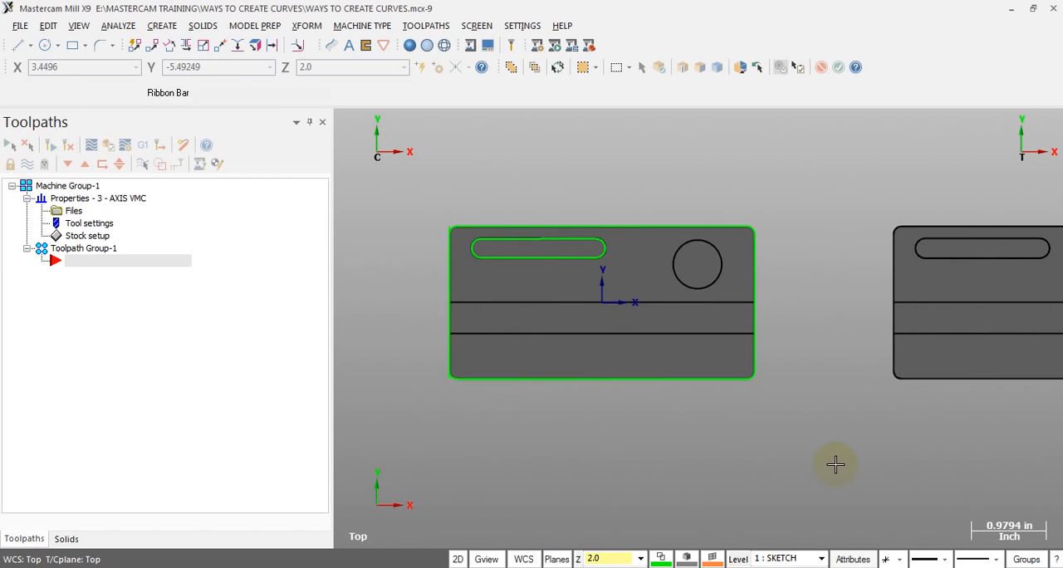
pyautogui.scroll(-1, 498, 413)
pyautogui.moveTo(936, 435)
pyautogui.mouseDown(button='middle')
pyautogui.moveTo(842, 452)
pyautogui.moveTo(918, 436)
pyautogui.mouseUp(button='middle')
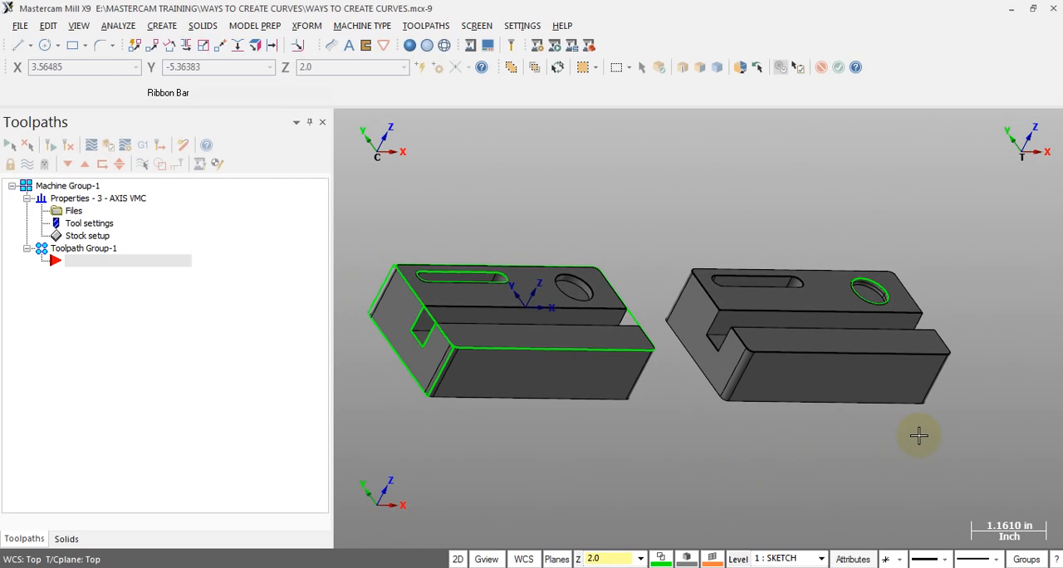